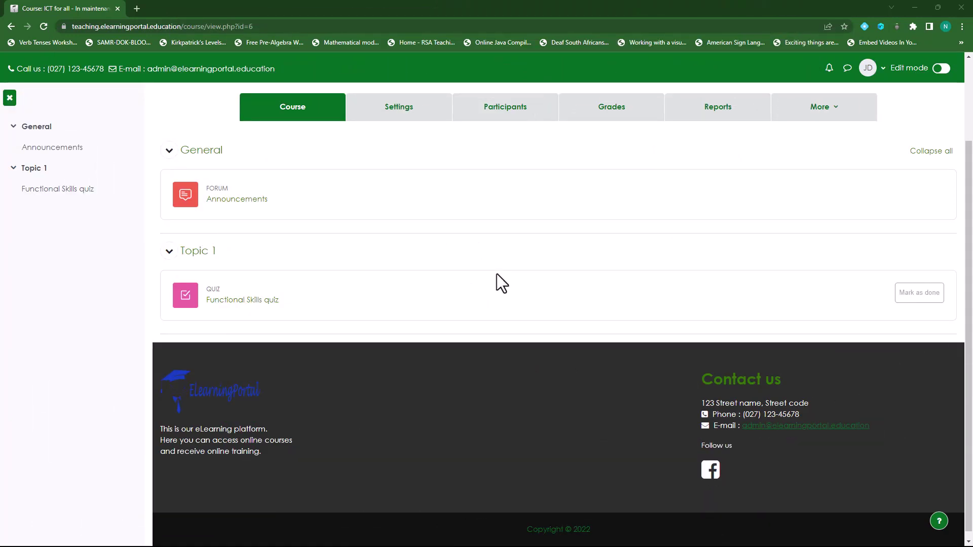
Resume the Functional Skills quiz preview and scroll its navigation listing 100 unsectioned questions.
click(256, 304)
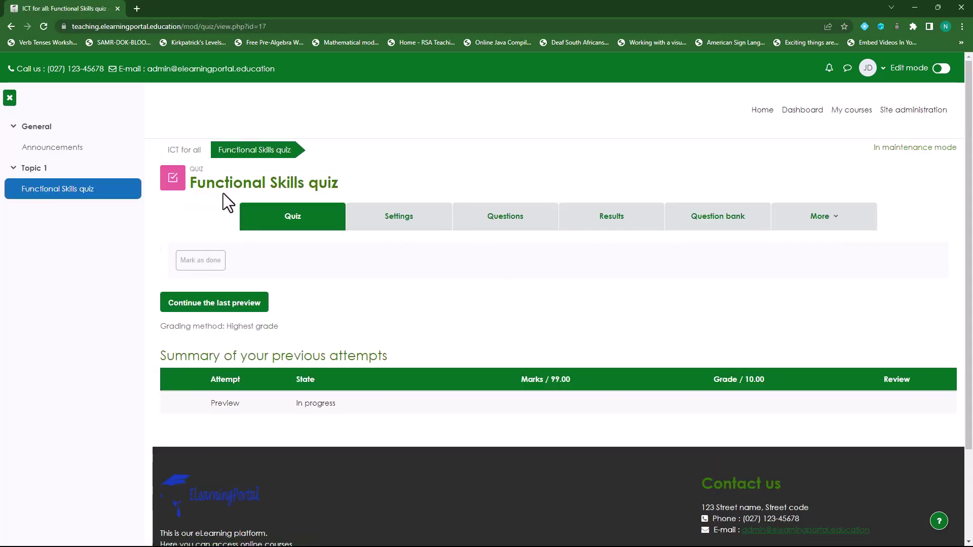
click(237, 304)
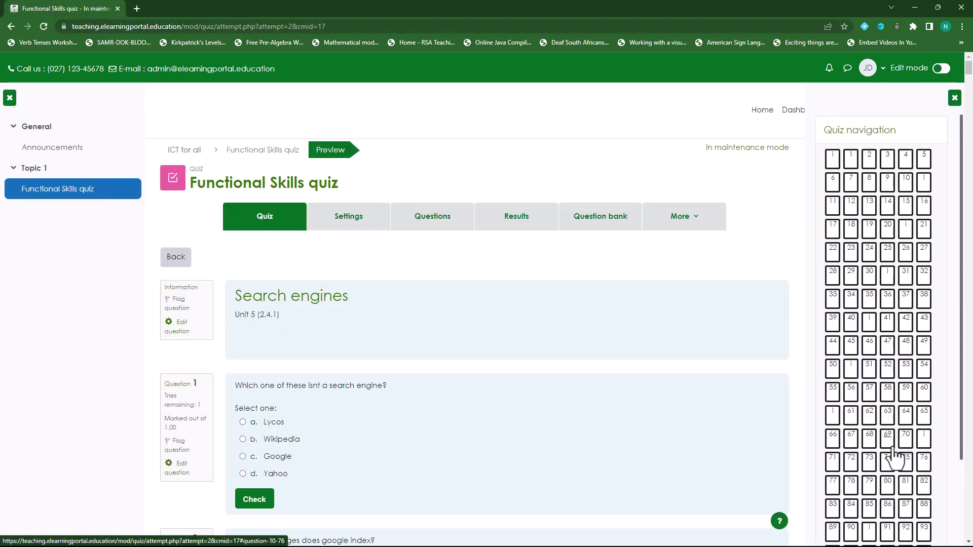
scroll(884, 219, down, 3)
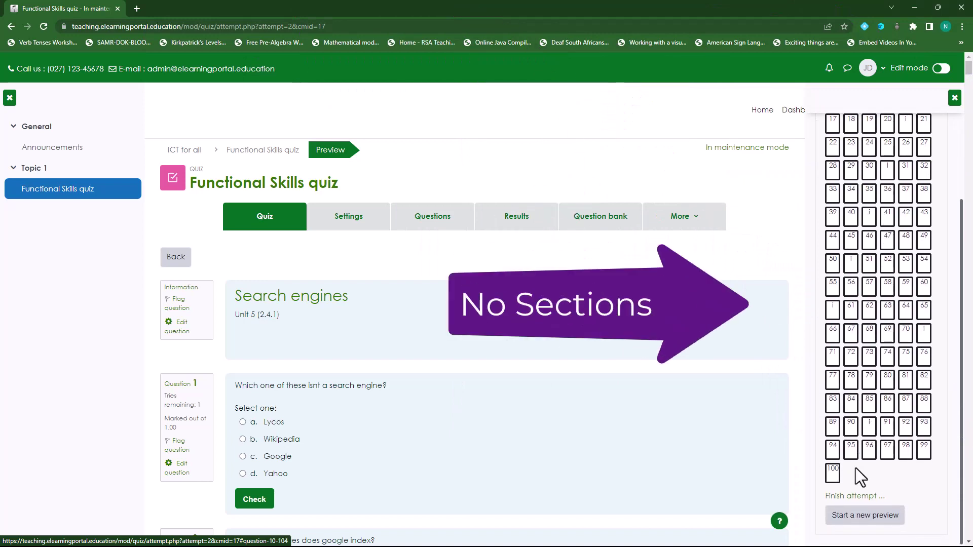
scroll(862, 449, up, 3)
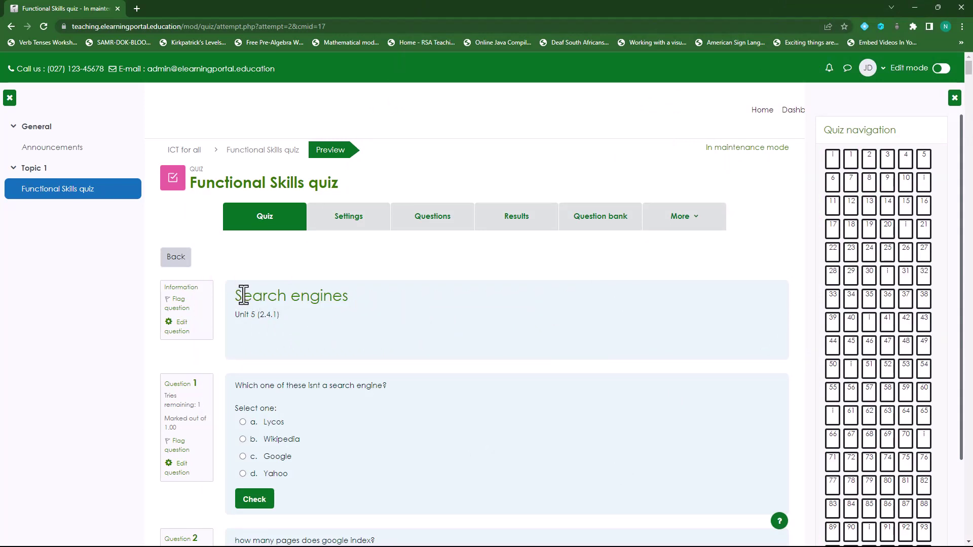
scroll(361, 331, down, 8)
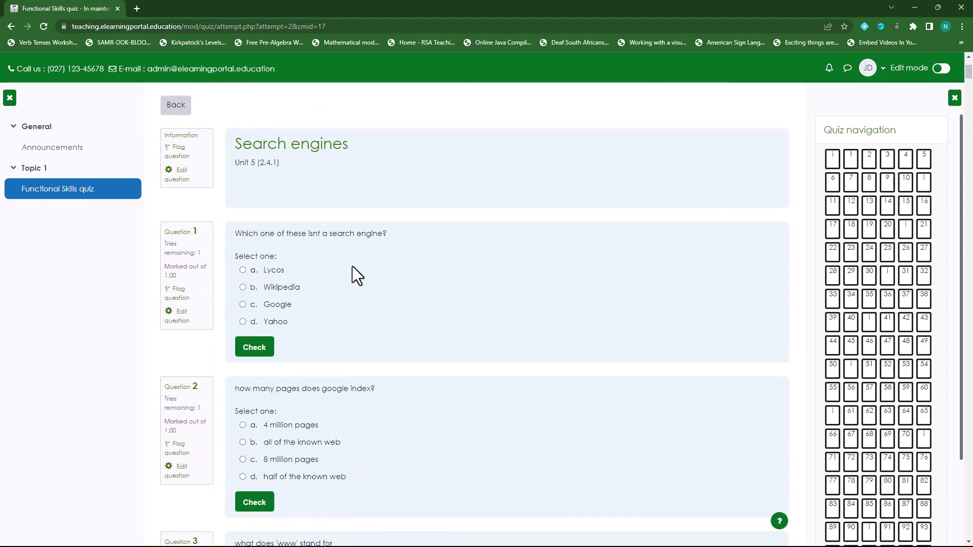
scroll(390, 354, down, 4)
scroll(395, 367, up, 12)
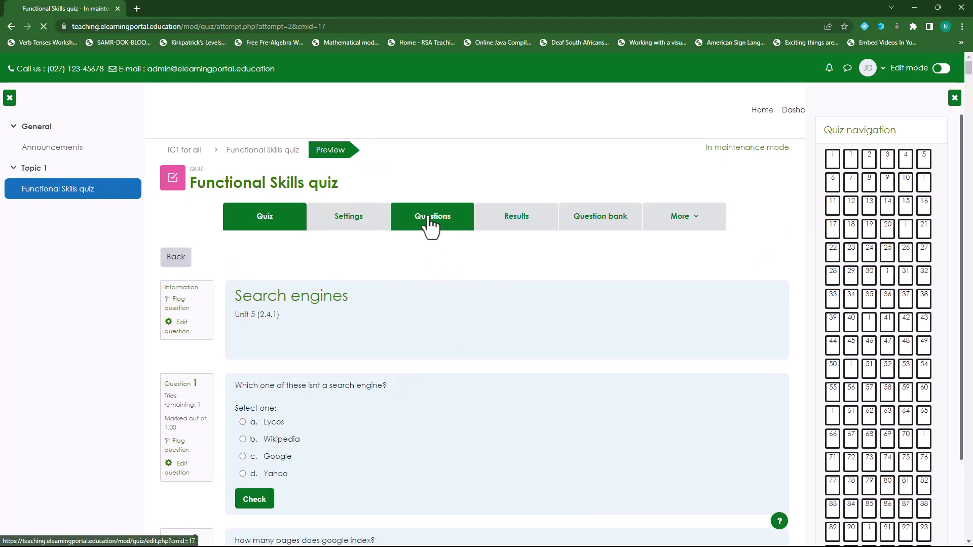
Scroll through the quiz's 109 questions under the Search engines and computer viruses headings.
click(428, 222)
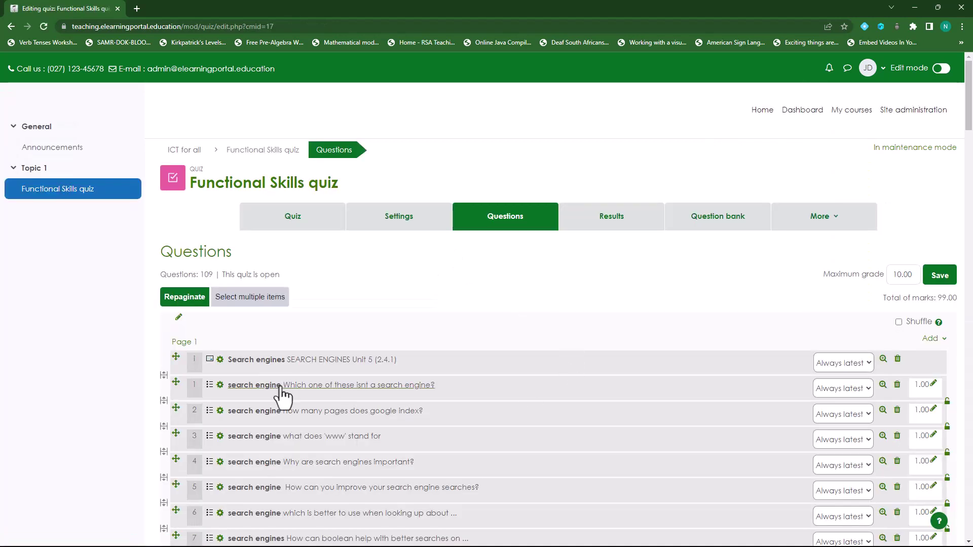
scroll(238, 288, down, 2)
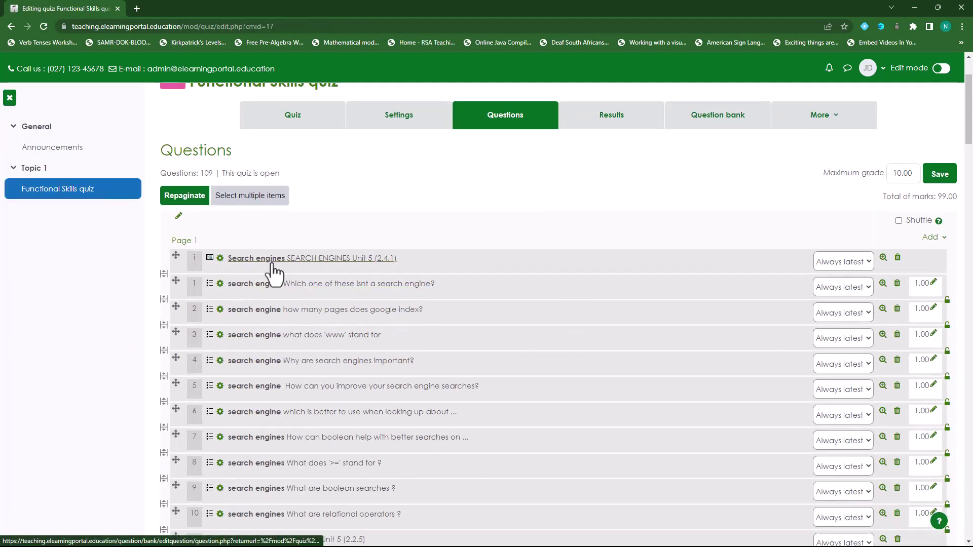
scroll(333, 387, down, 5)
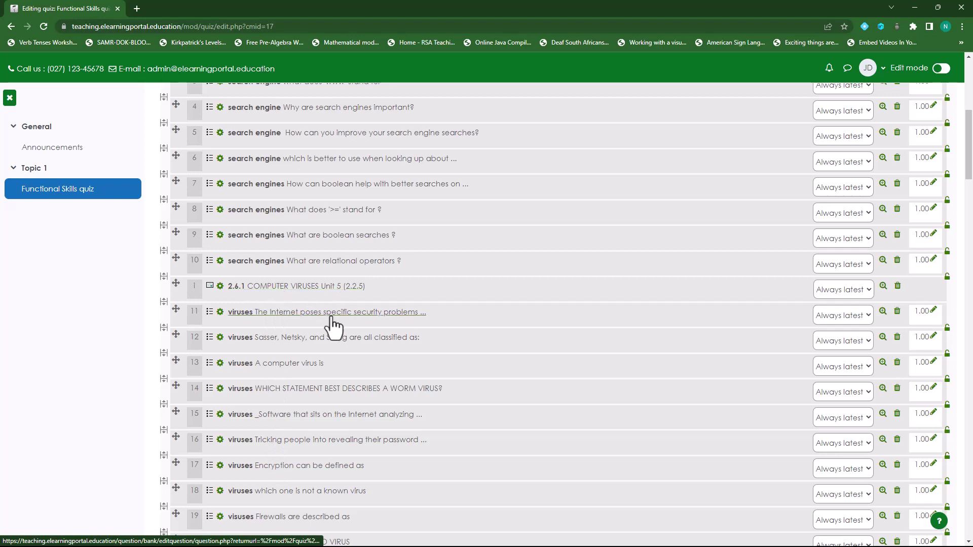
scroll(340, 324, up, 7)
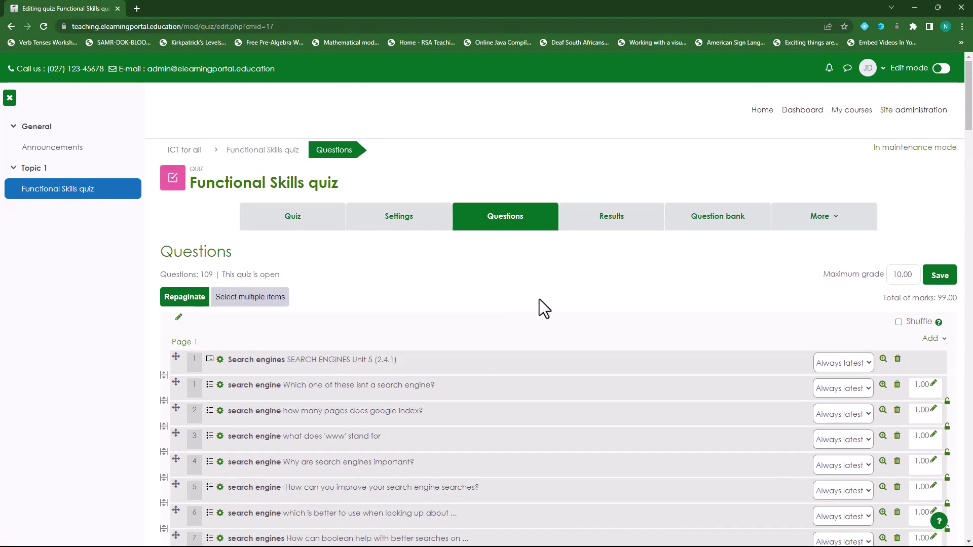
click(712, 222)
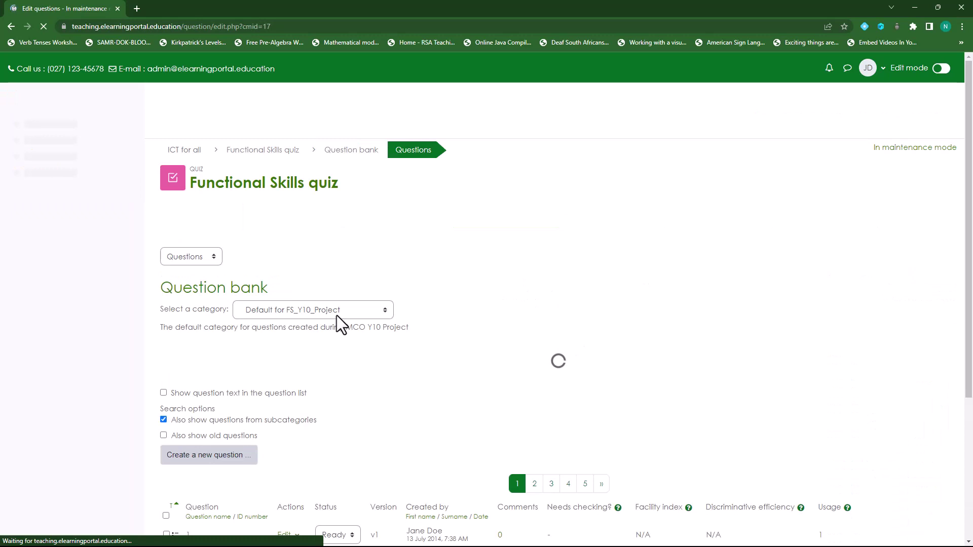
Browse the 'Default for Functional Skills quiz' question bank category, then resume the quiz preview.
click(337, 309)
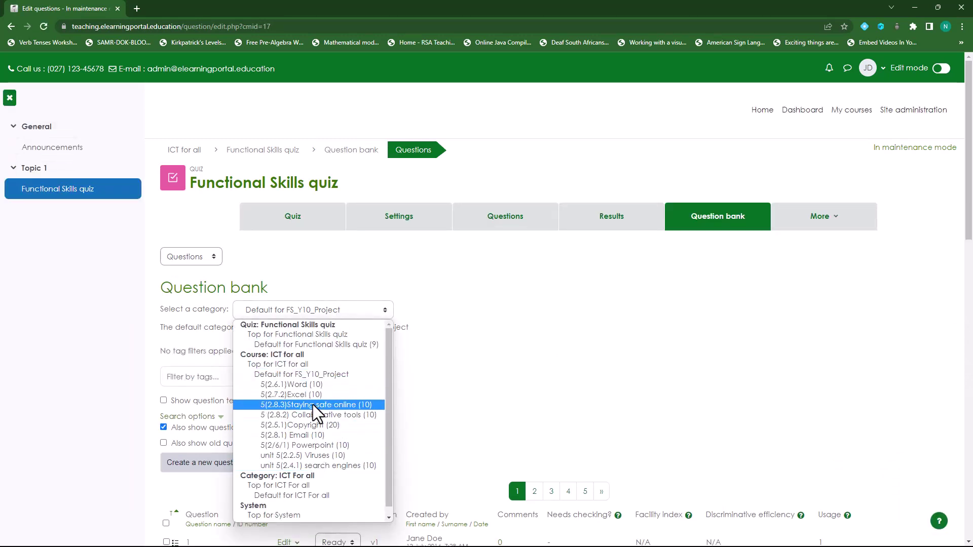
click(327, 344)
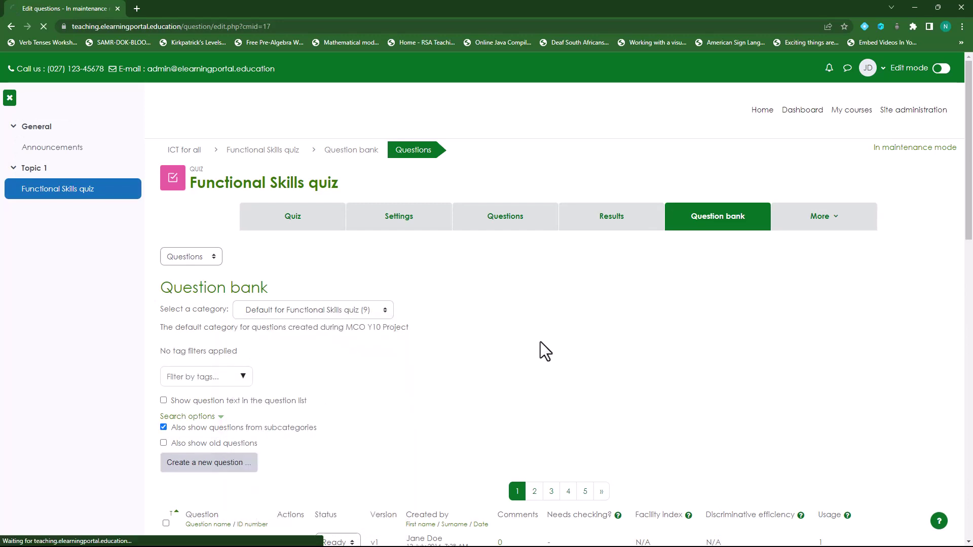
scroll(390, 361, down, 5)
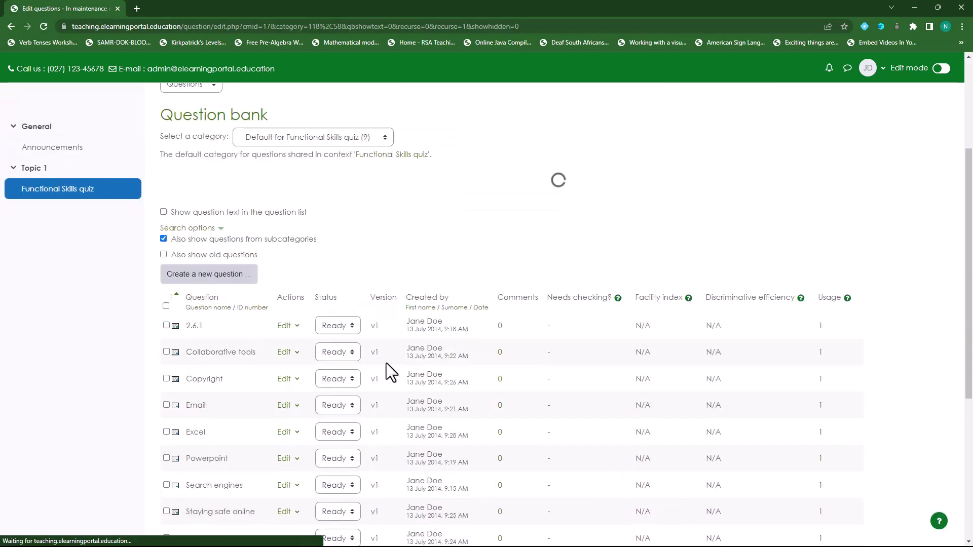
scroll(207, 310, down, 3)
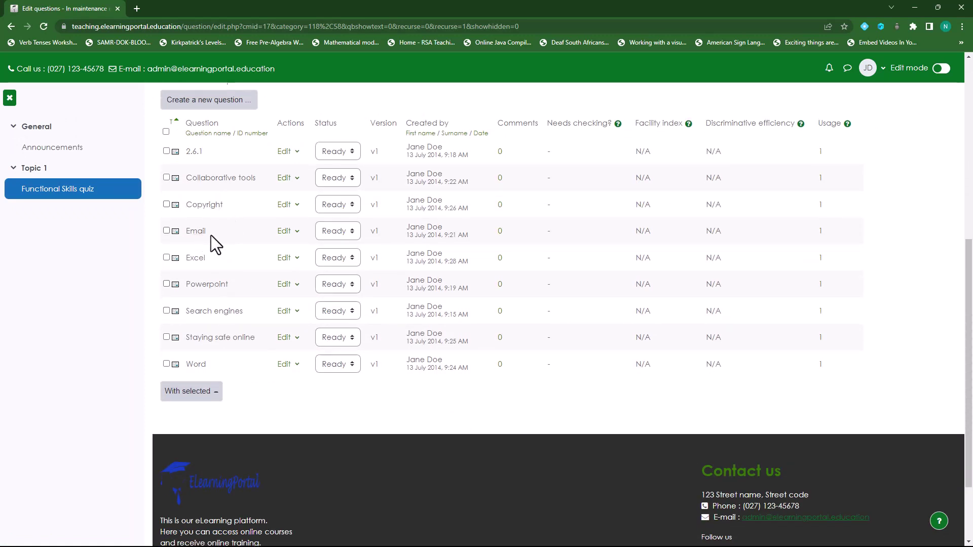
scroll(259, 294, up, 7)
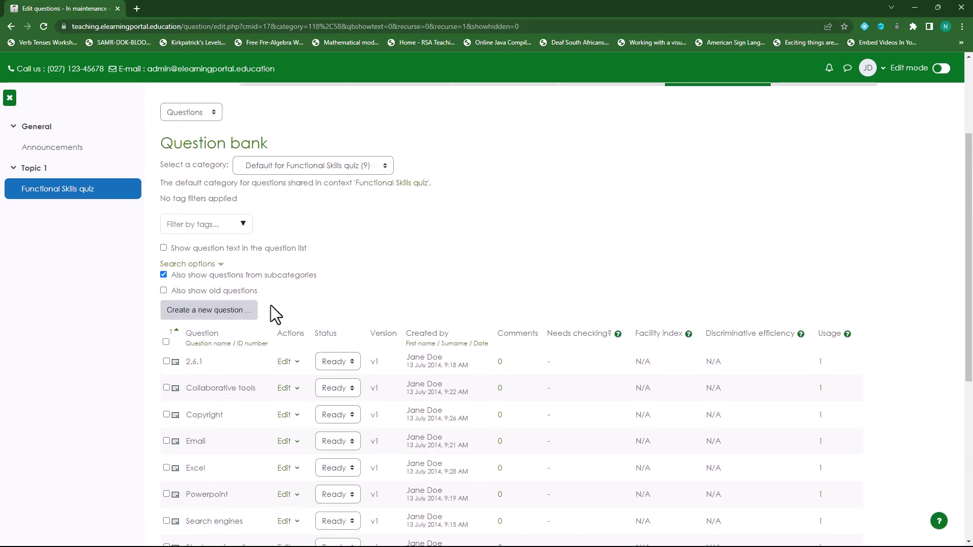
click(293, 226)
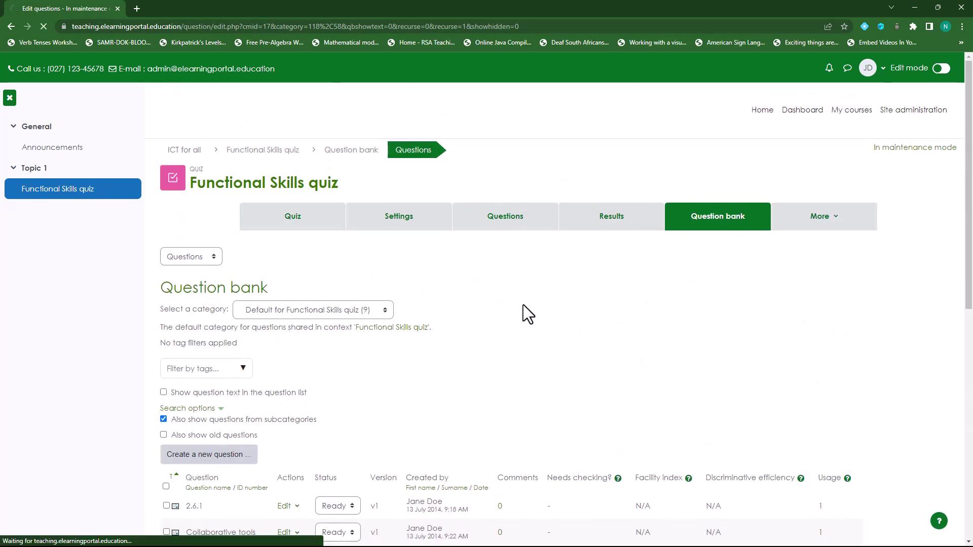
click(237, 308)
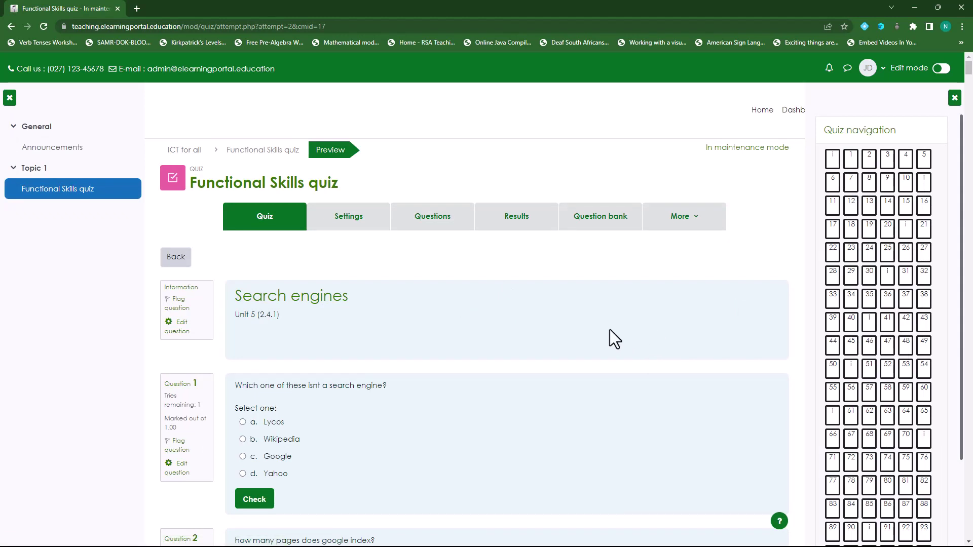
In a new tab, Google 'moodle' and open the moodle.org home page.
click(135, 7)
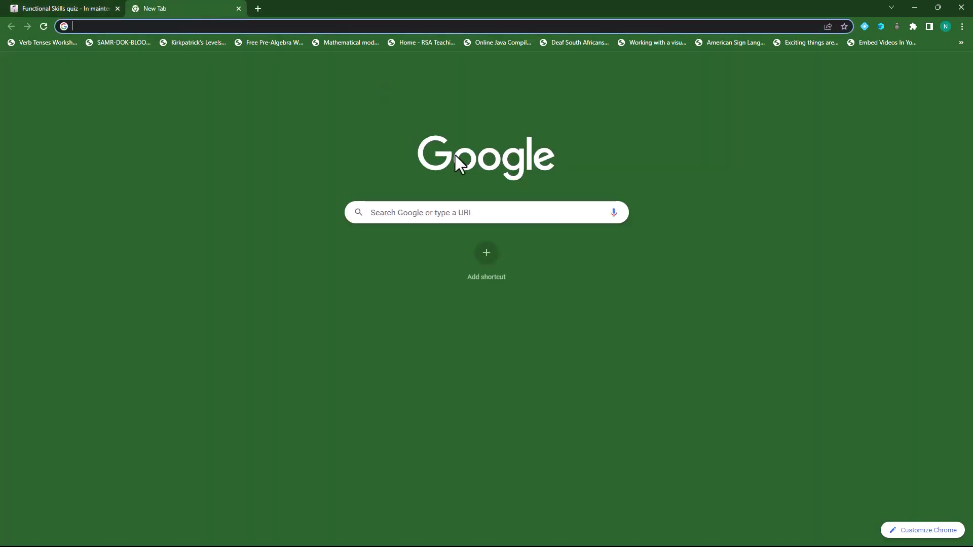
text(moodle)
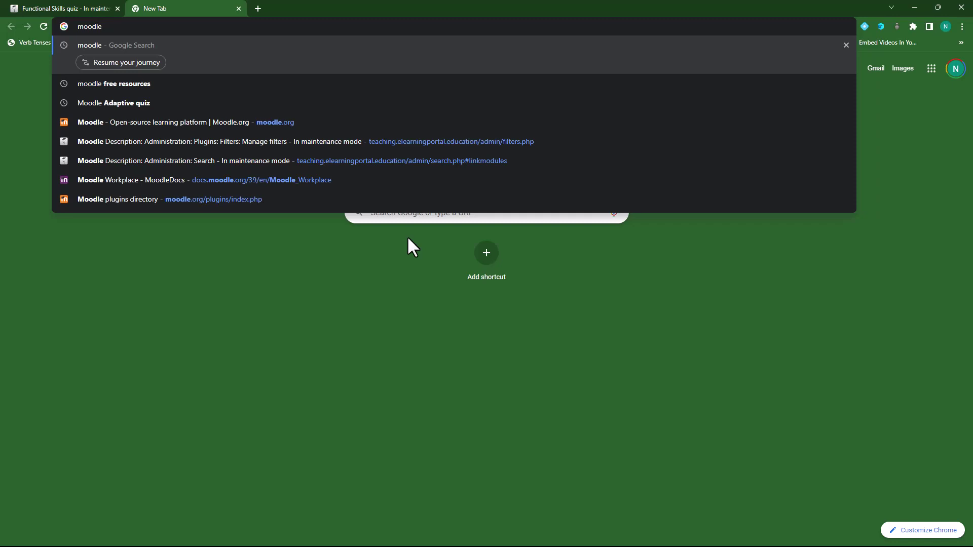
key(Return)
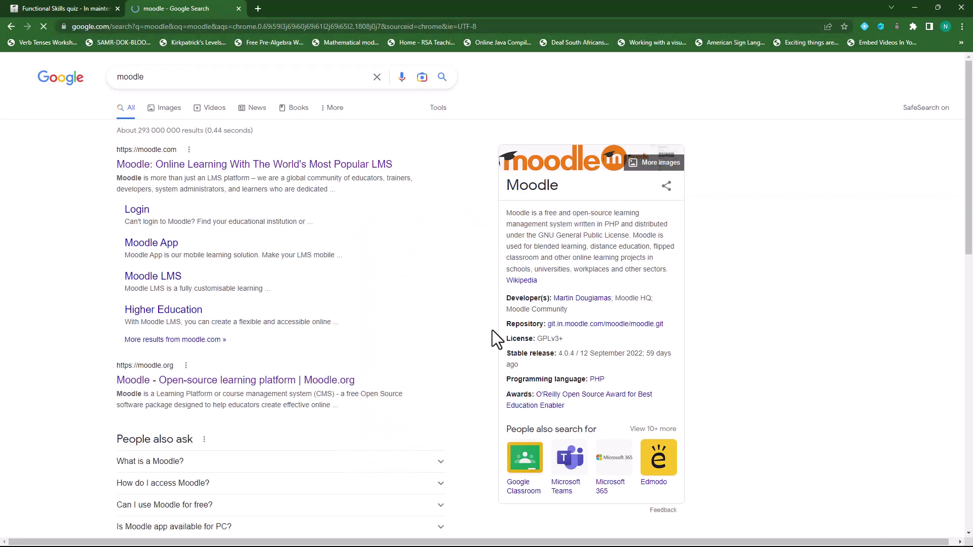
click(228, 381)
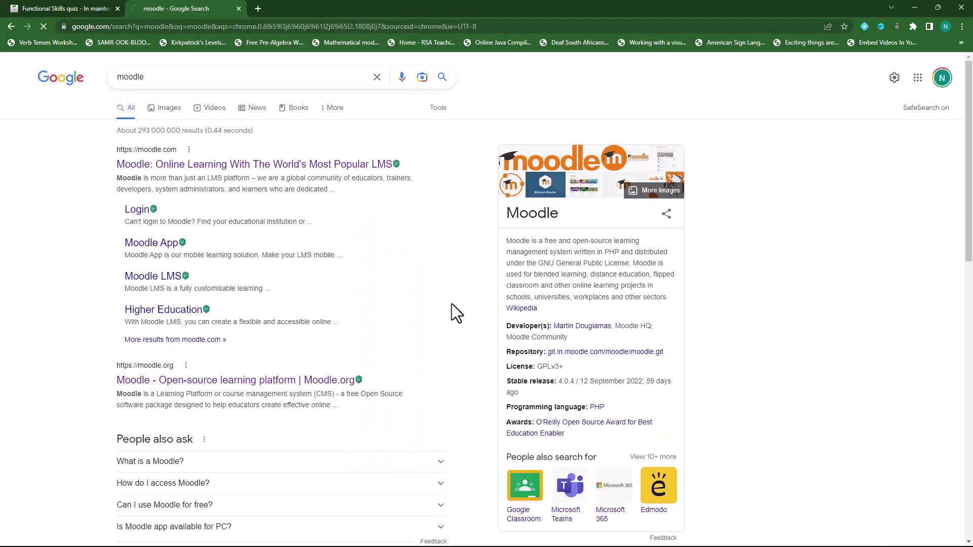
scroll(386, 264, down, 7)
scroll(386, 266, up, 5)
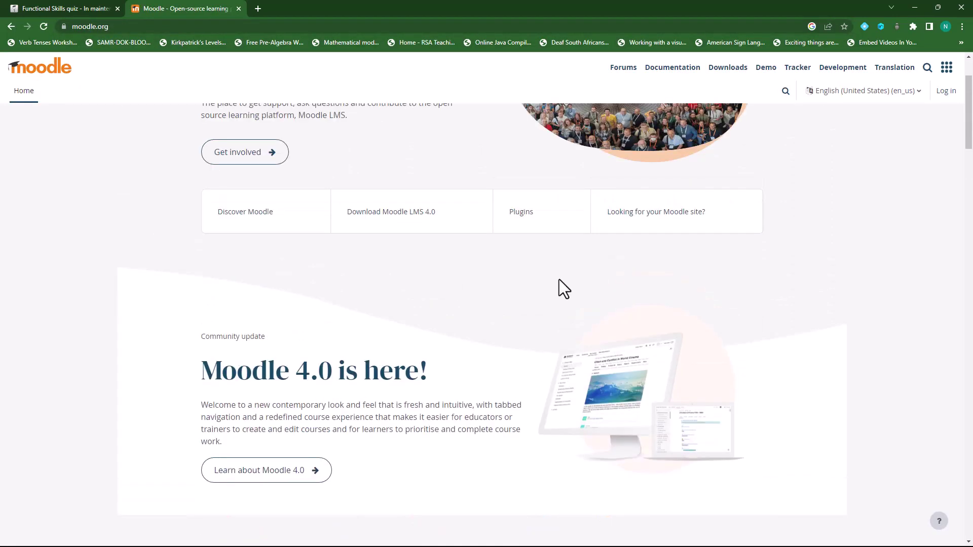
Search the Moodle plugins directory for 'section' and open the Marks per section plugin.
click(531, 213)
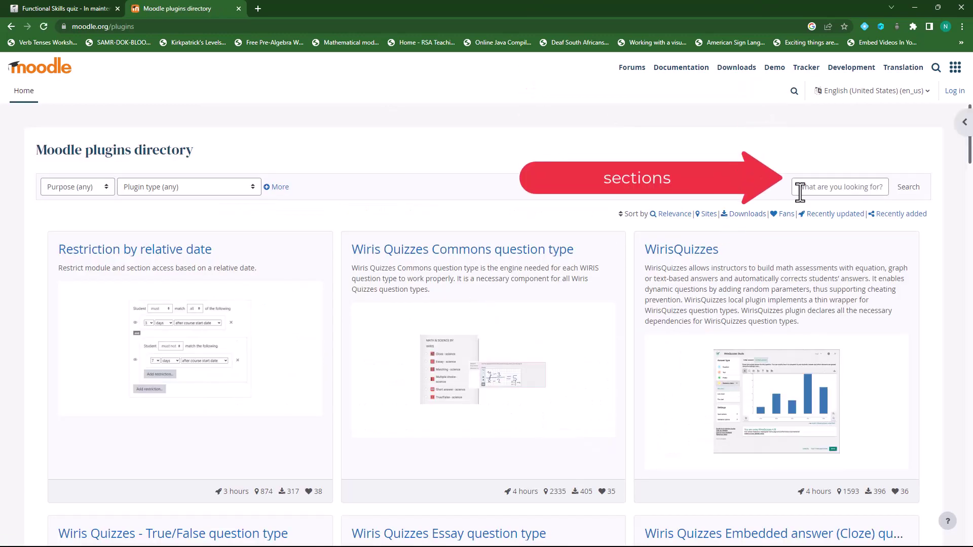
click(807, 188)
text(se)
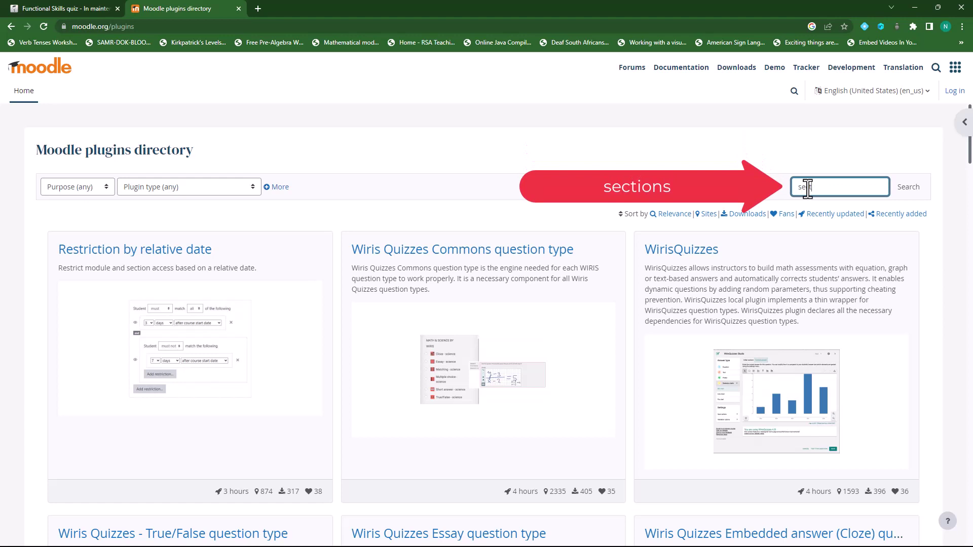
text(ction)
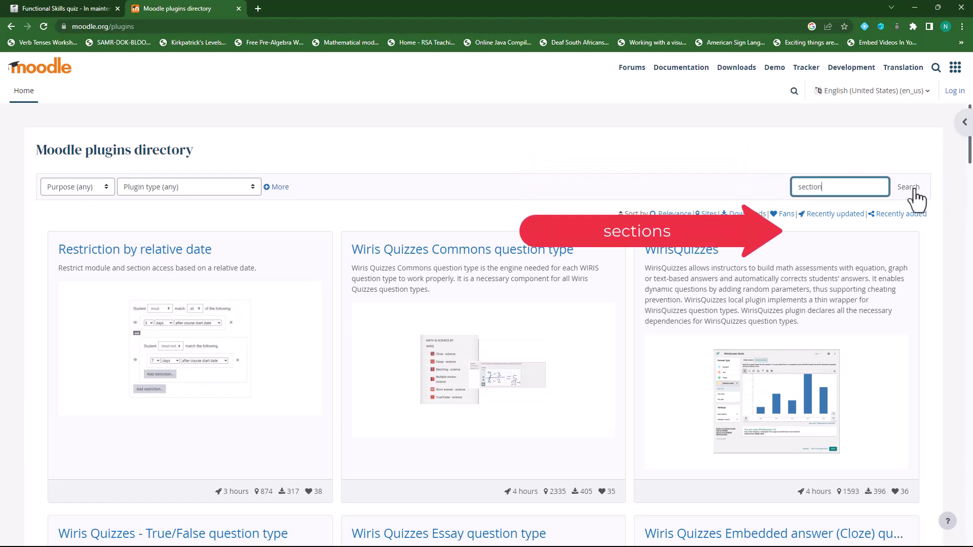
click(912, 192)
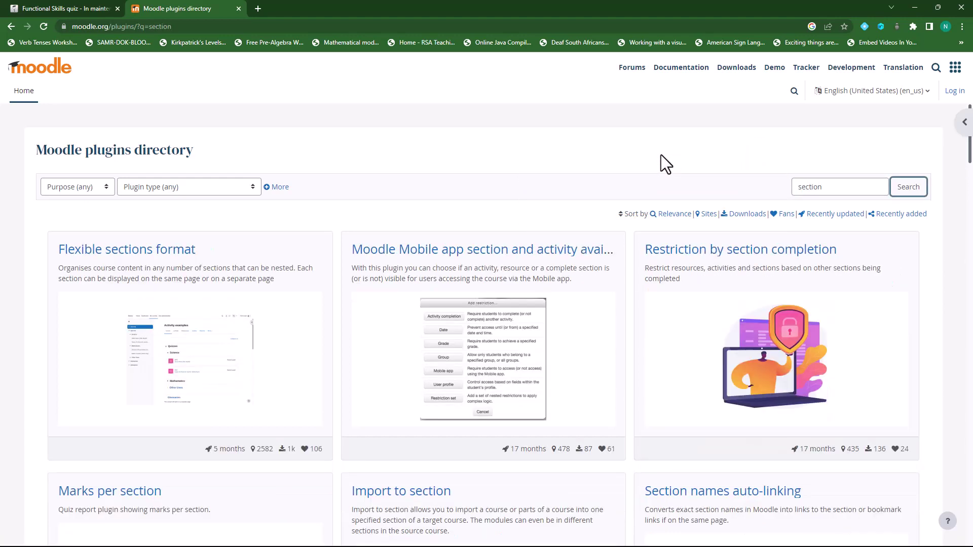
scroll(351, 297, down, 5)
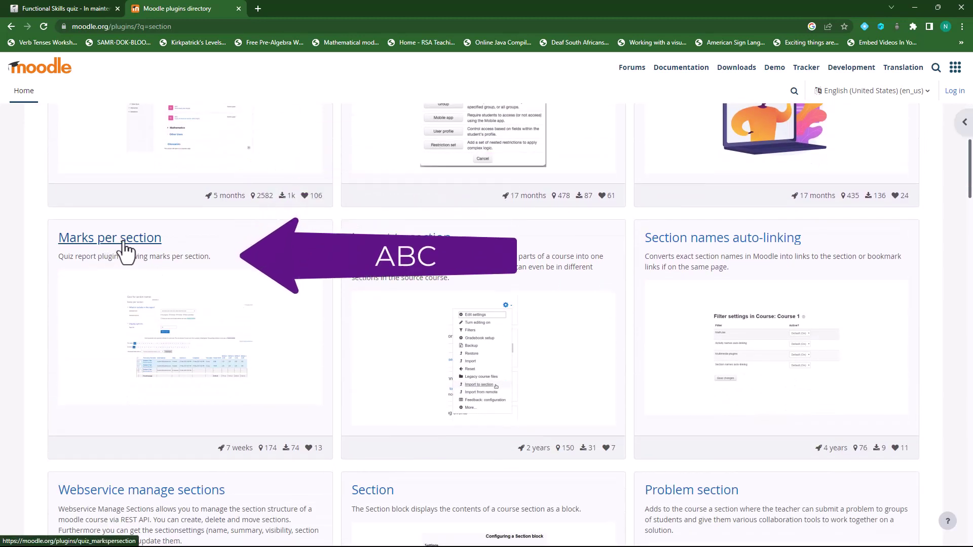
click(124, 243)
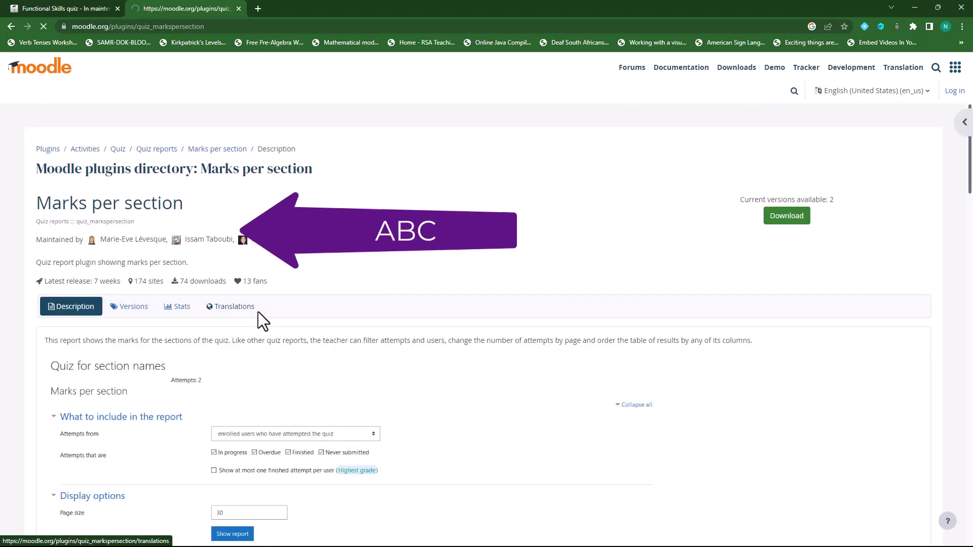
Download the plugin's version 1.0.2 ZIP and return to the quiz tab.
click(791, 223)
click(589, 349)
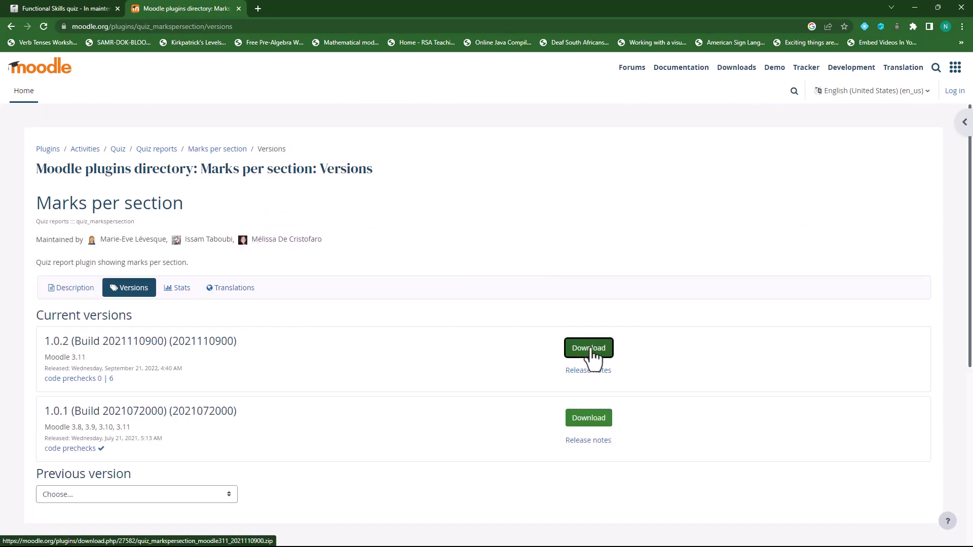
click(72, 293)
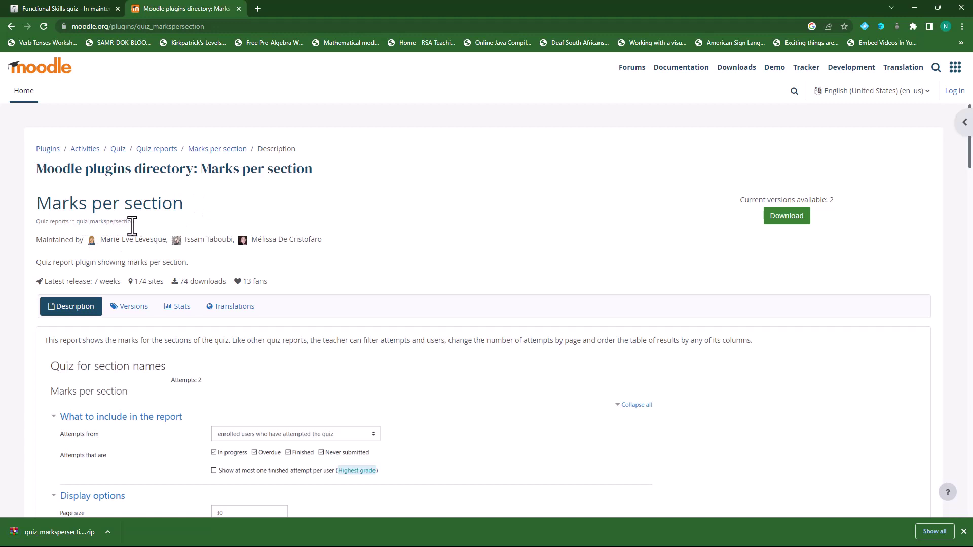
click(78, 6)
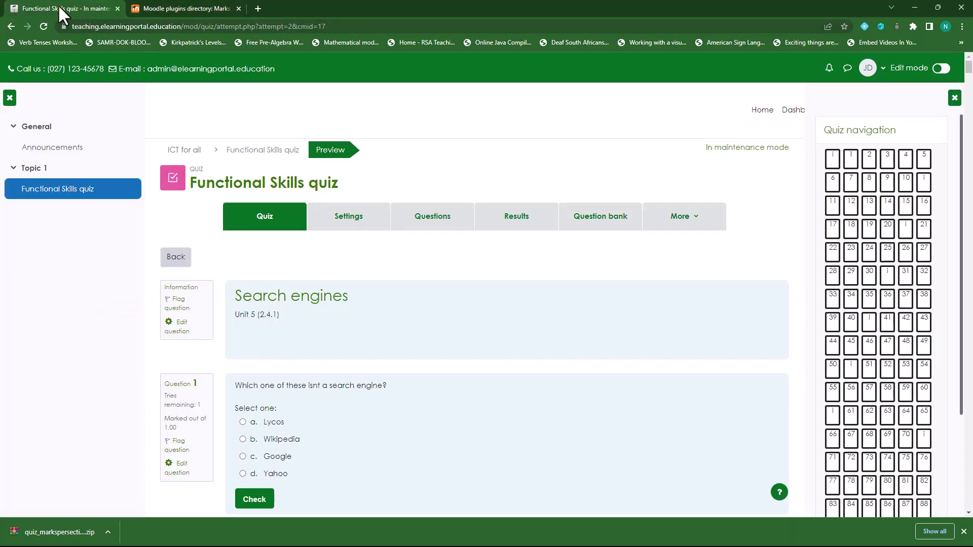
Upload the Marks per section ZIP into the Site administration plugin installer.
click(238, 9)
click(953, 99)
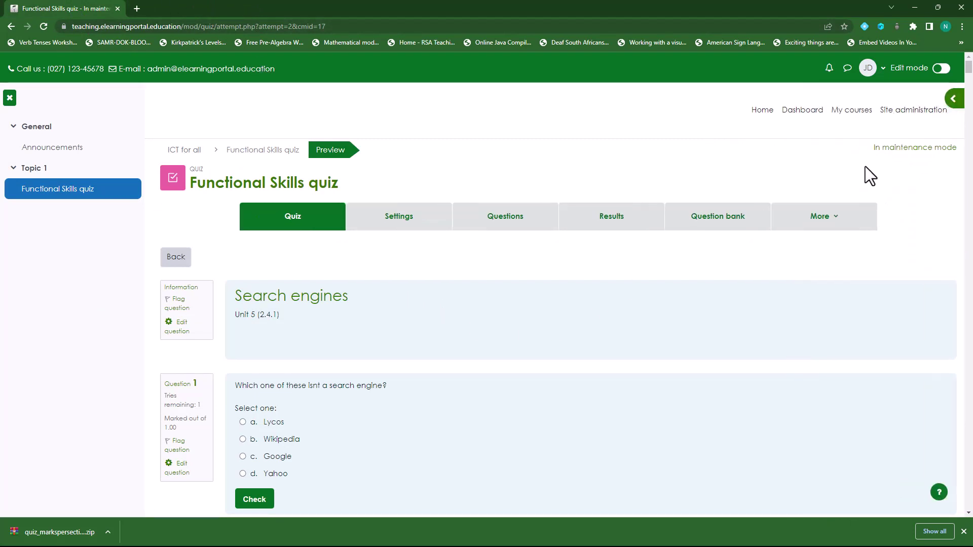
click(915, 111)
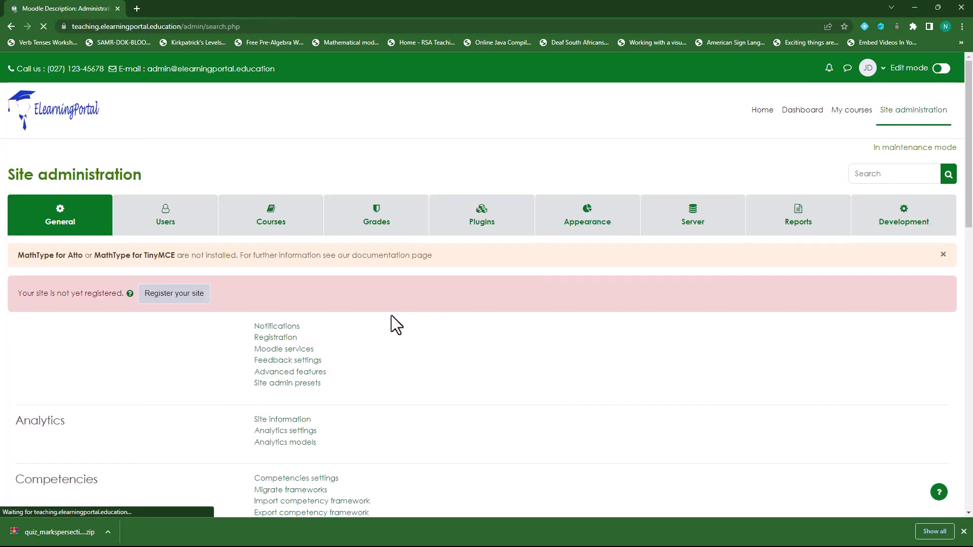
click(476, 227)
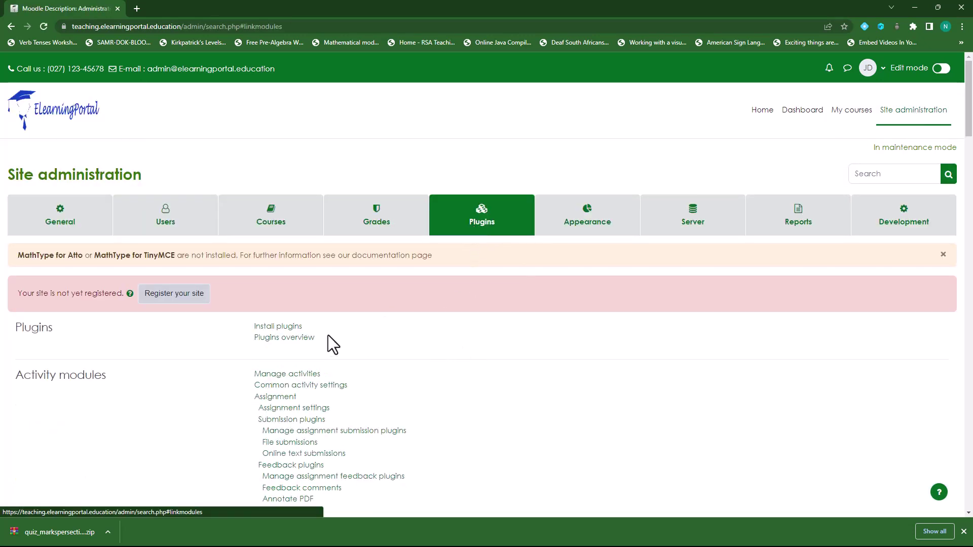
click(278, 327)
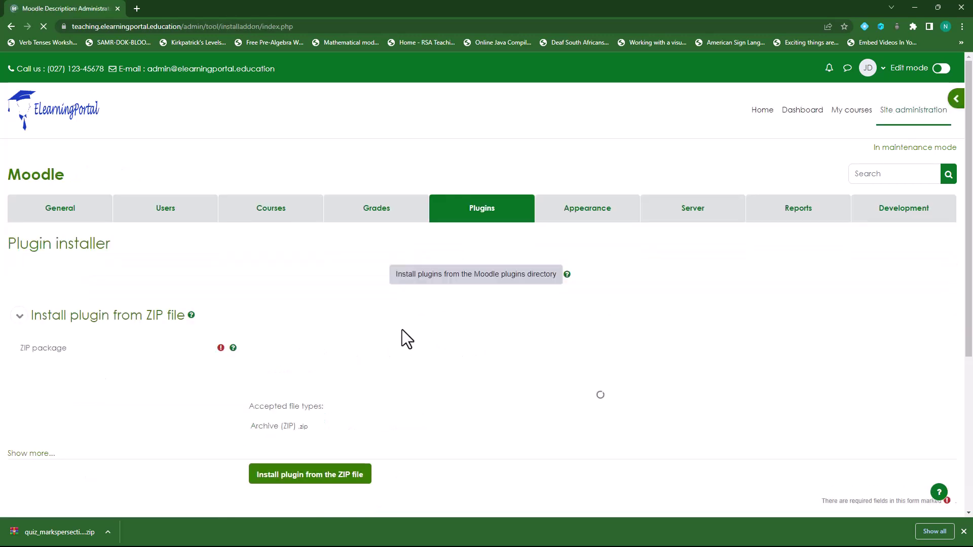
drag(61, 533, 336, 407)
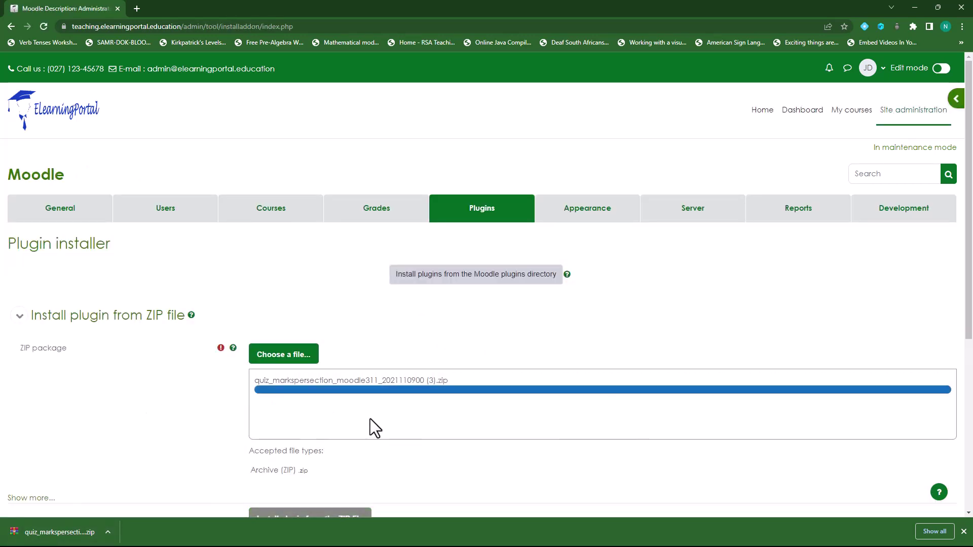
Install the plugin from the ZIP, continuing past validation and the environment check.
scroll(374, 475, down, 3)
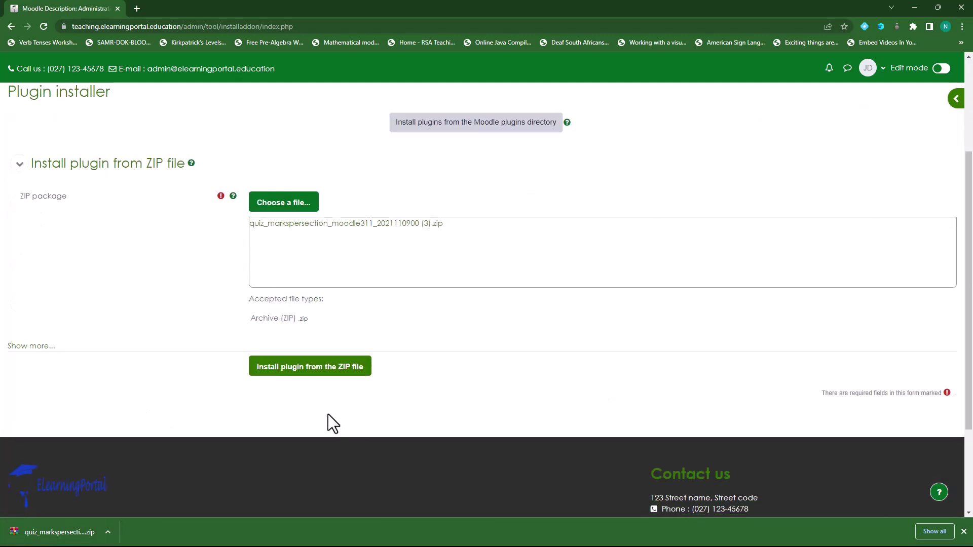
click(305, 370)
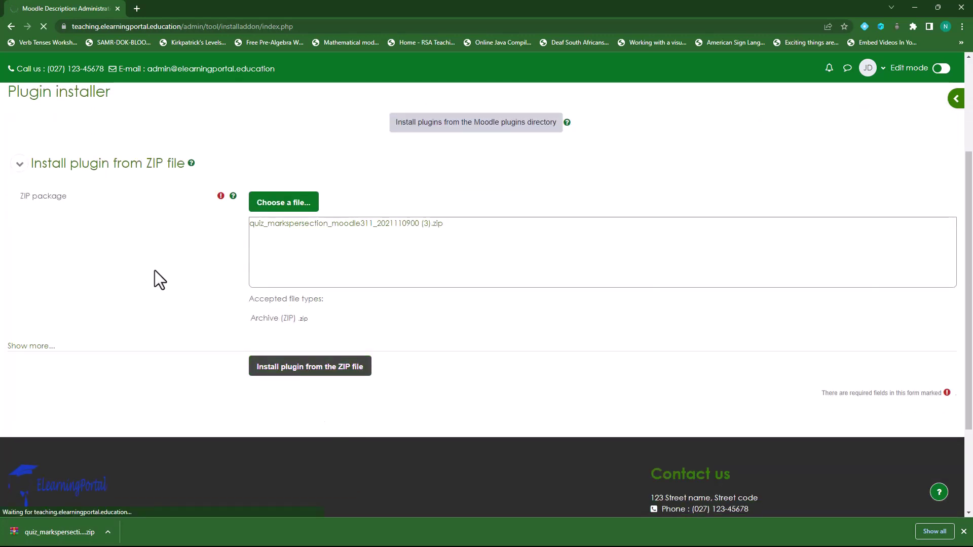
click(191, 228)
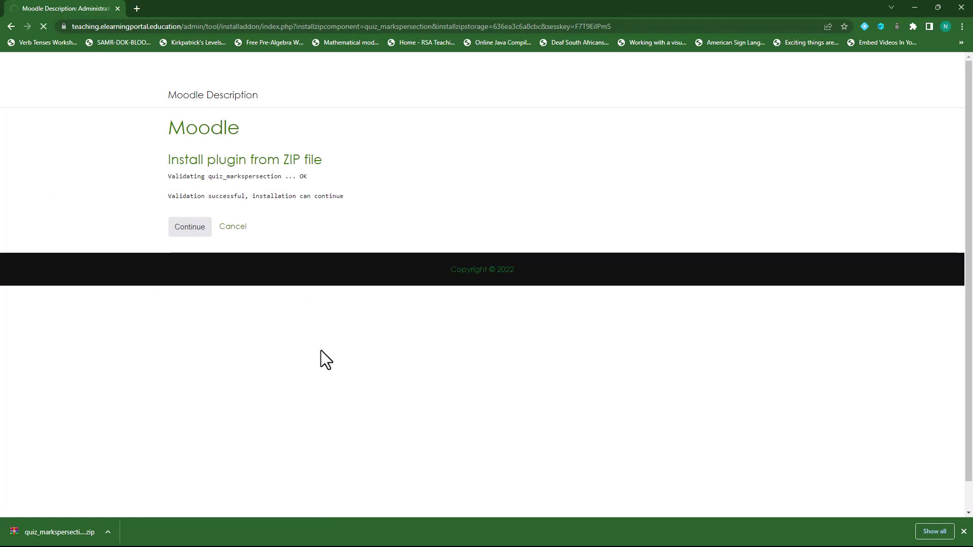
scroll(394, 379, down, 3)
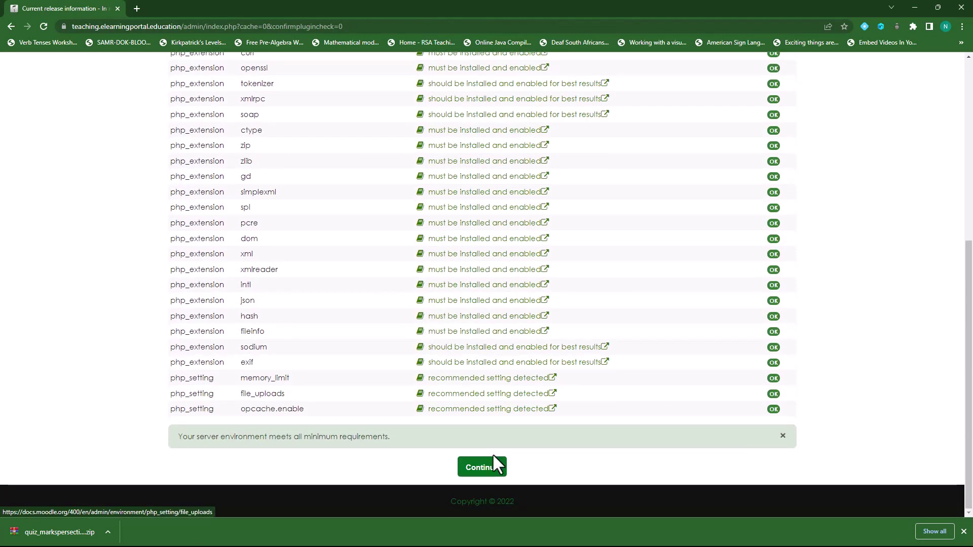
click(494, 458)
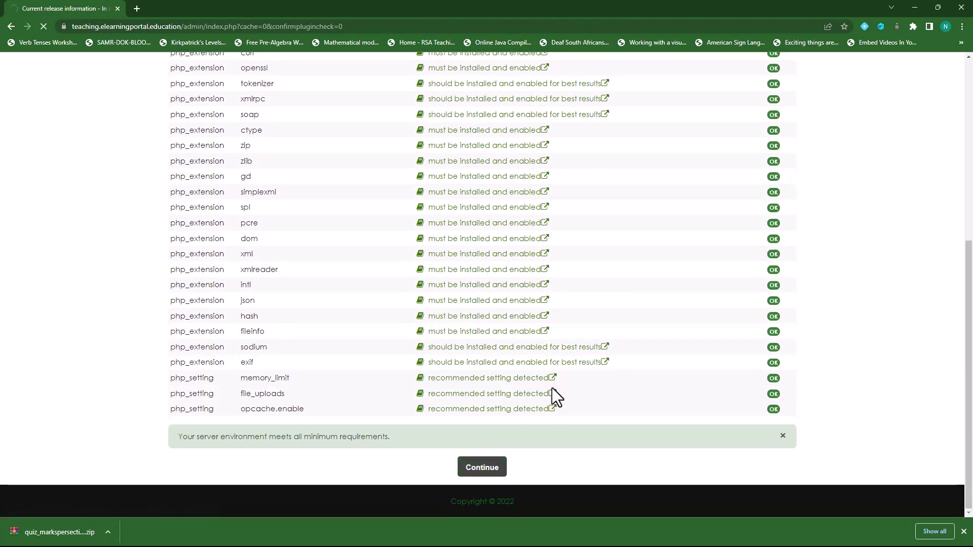
click(964, 532)
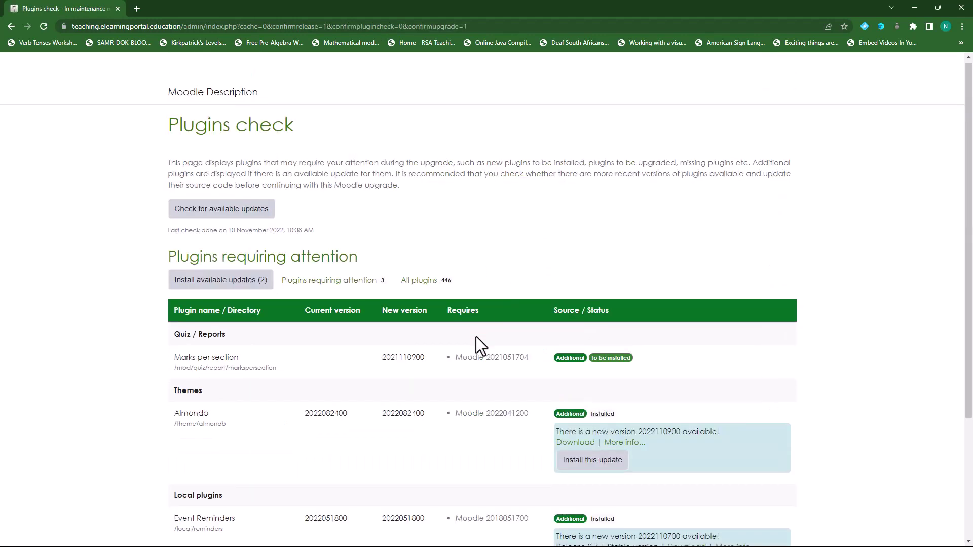
scroll(476, 335, down, 3)
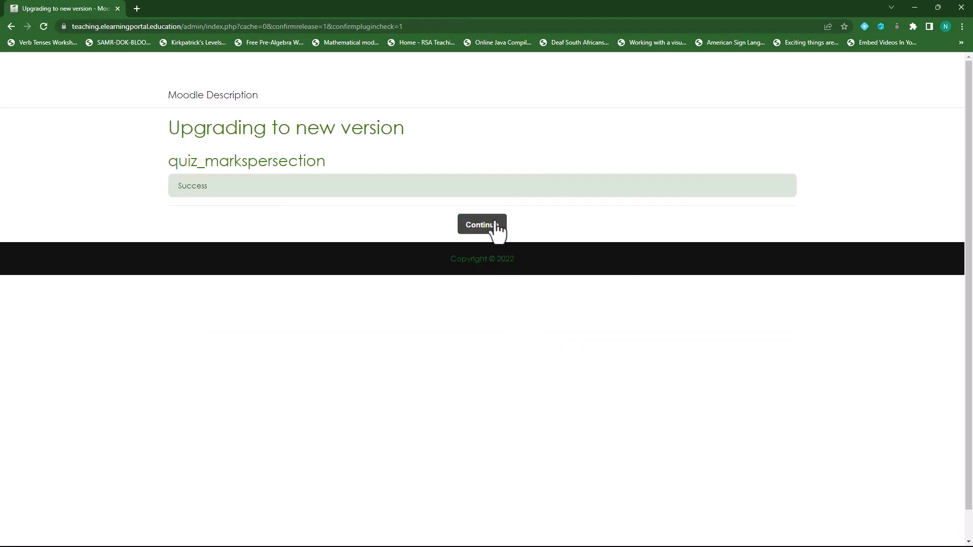
Finish the plugin upgrade and return via Home to the ICT for all course's Functional Skills quiz.
click(496, 229)
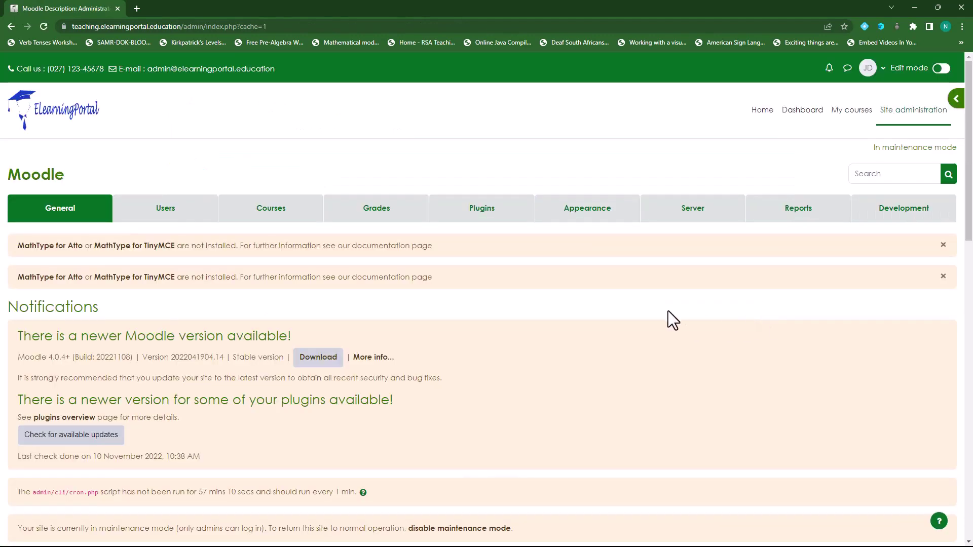
click(755, 117)
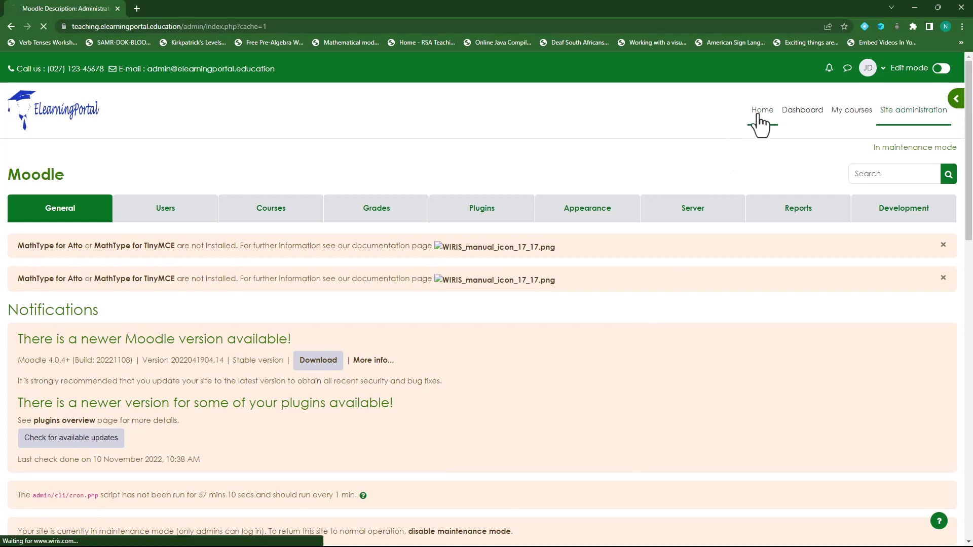
scroll(301, 285, down, 8)
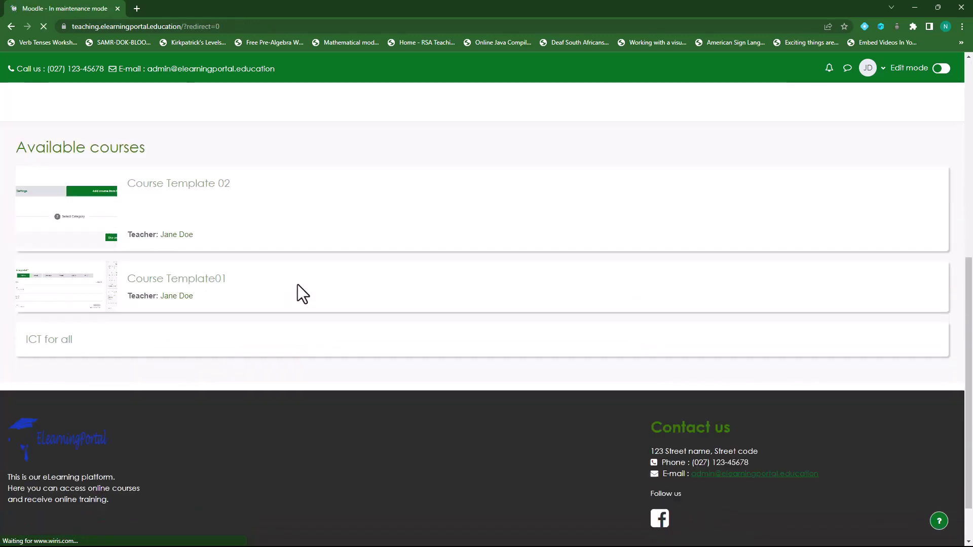
click(65, 322)
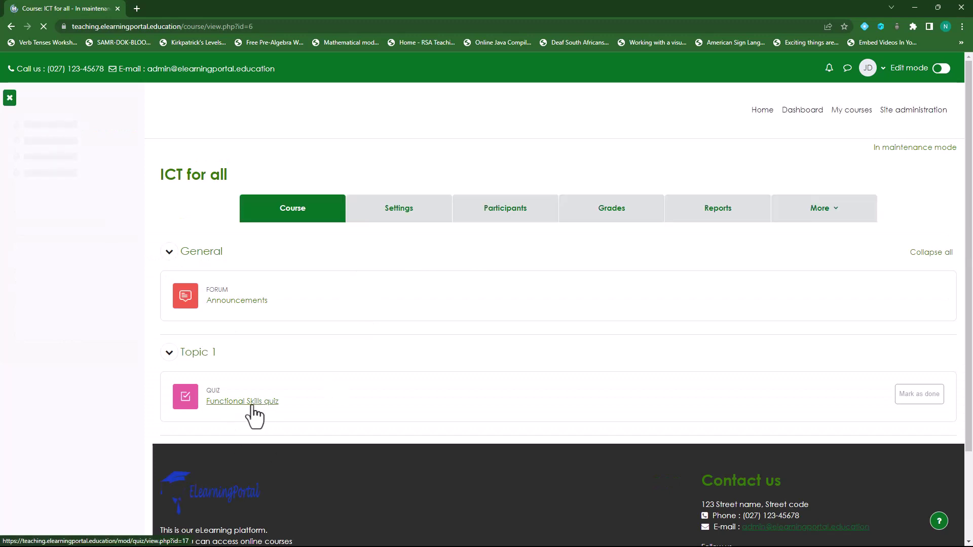
click(432, 396)
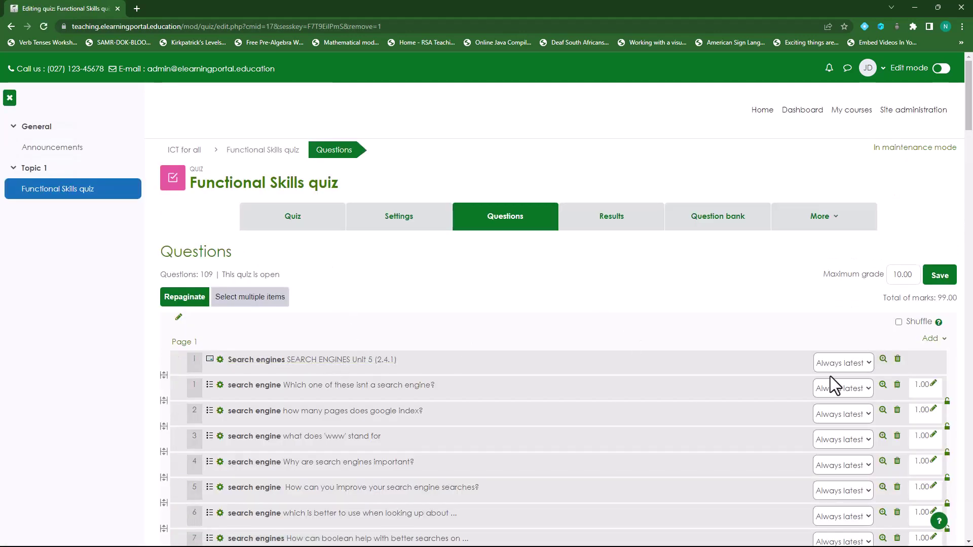
Delete the Search engines description and title the first section 'Search Engines'.
click(897, 358)
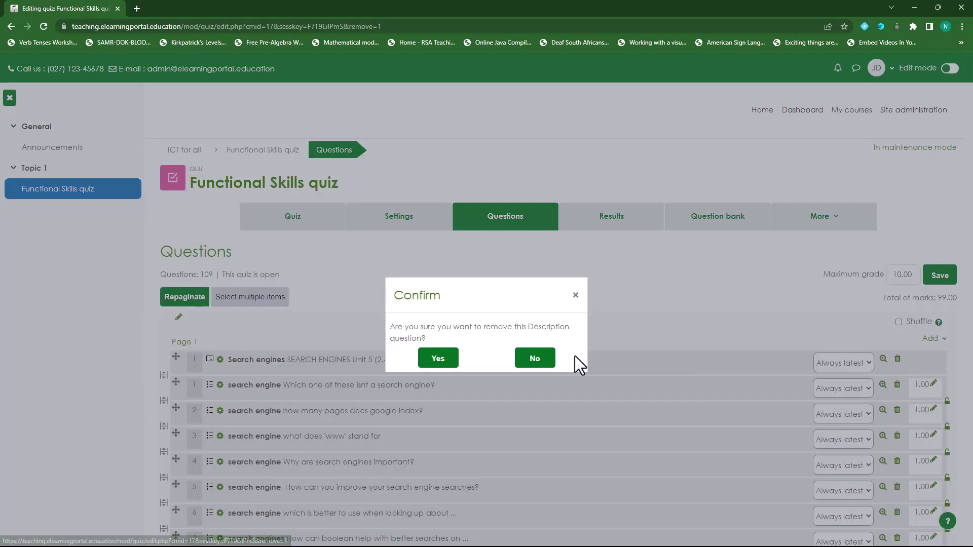
click(438, 360)
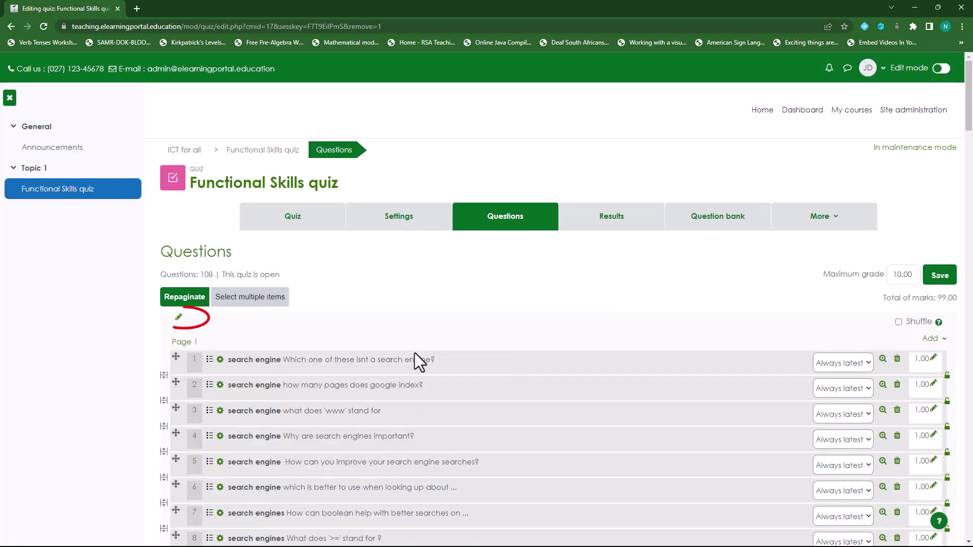
click(179, 319)
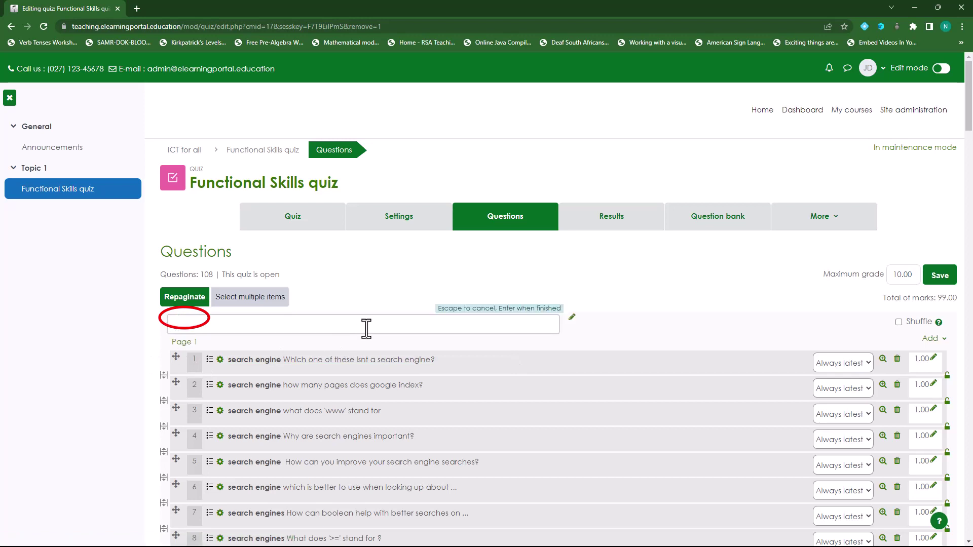
text(Search)
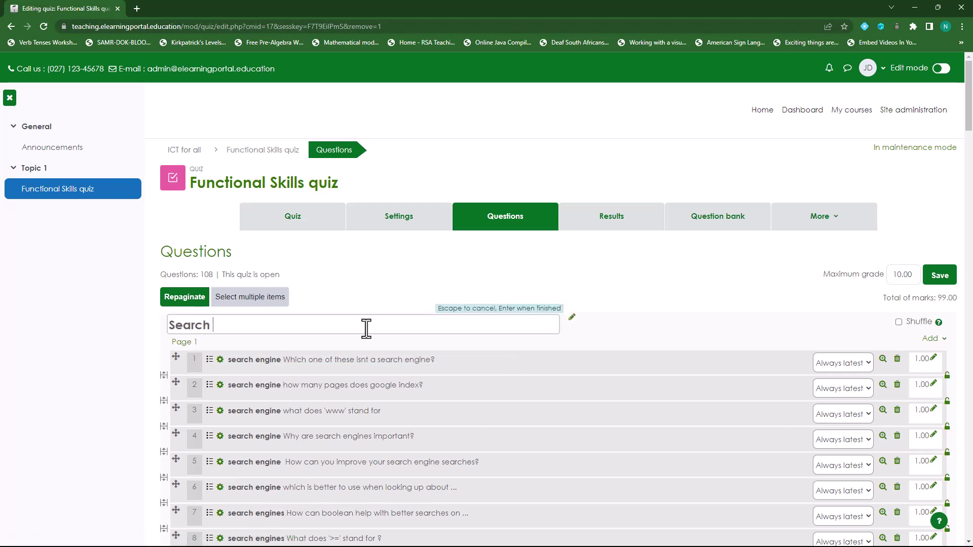
text( Engines)
key(Return)
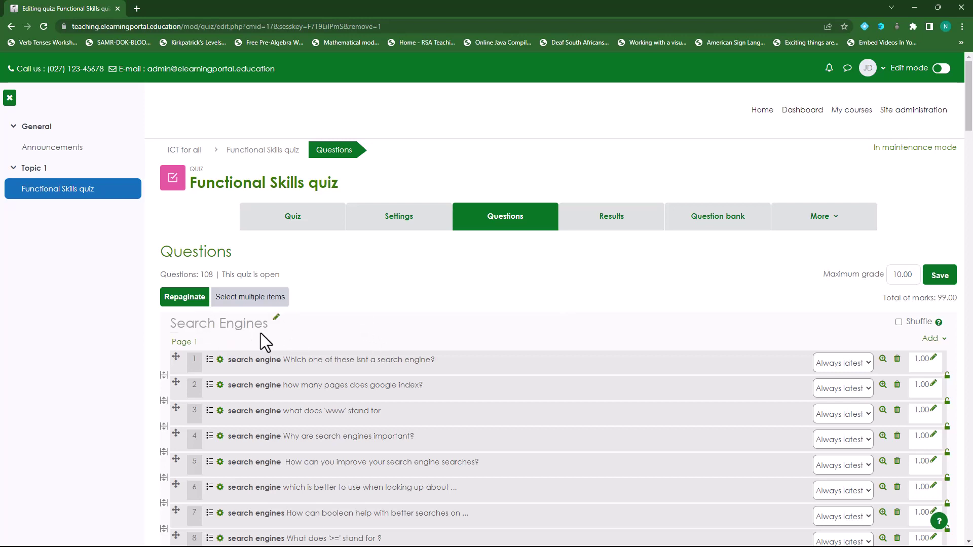
Delete the COMPUTER VIRUSES description and insert a page break between questions 10 and 11.
scroll(430, 325, down, 5)
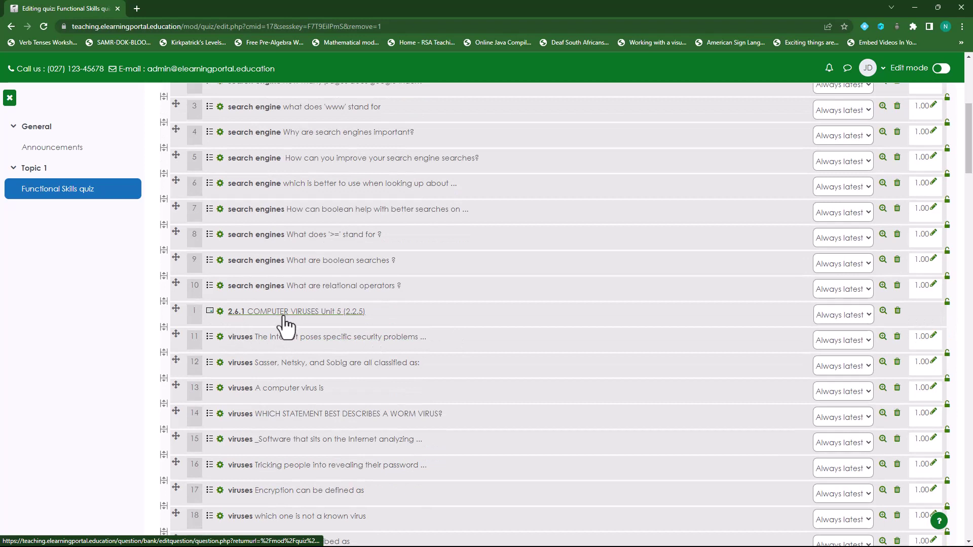
click(898, 314)
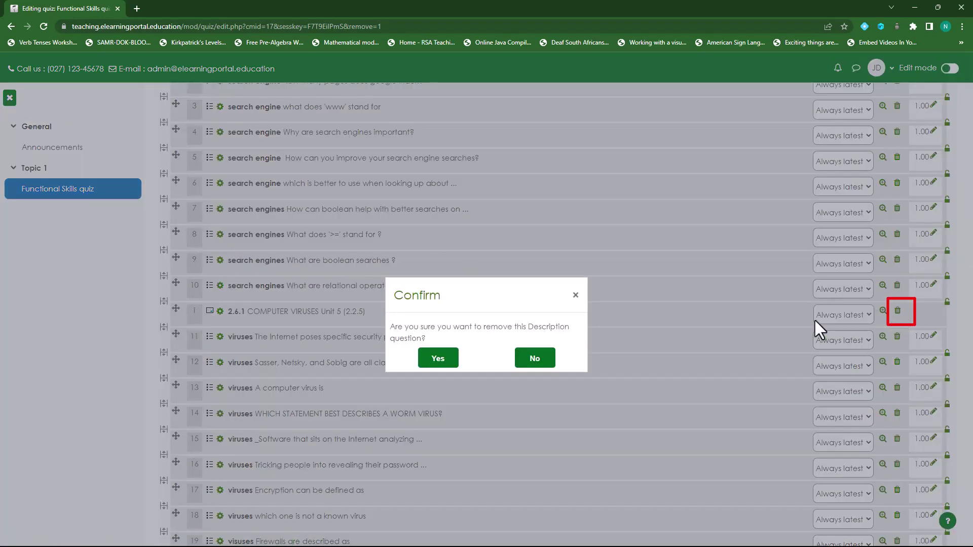
click(438, 358)
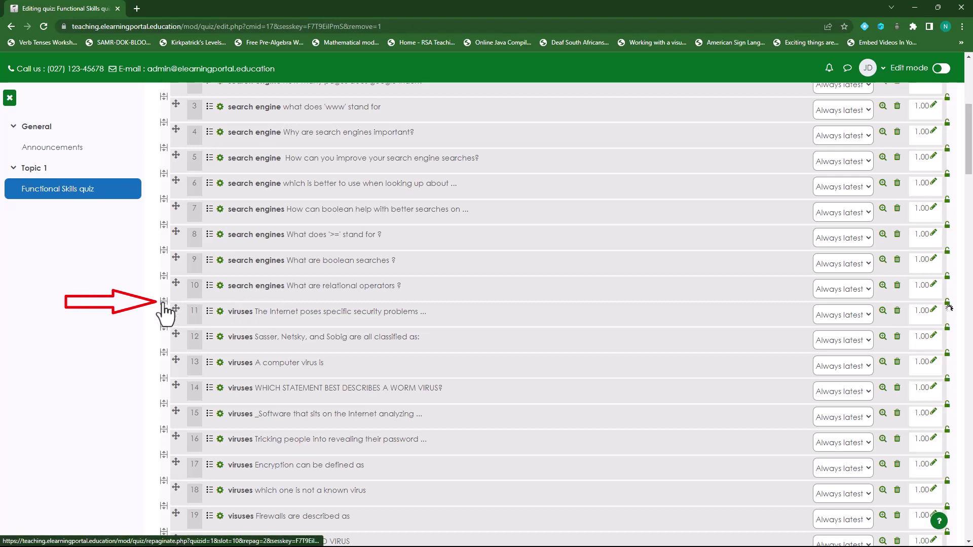
click(164, 302)
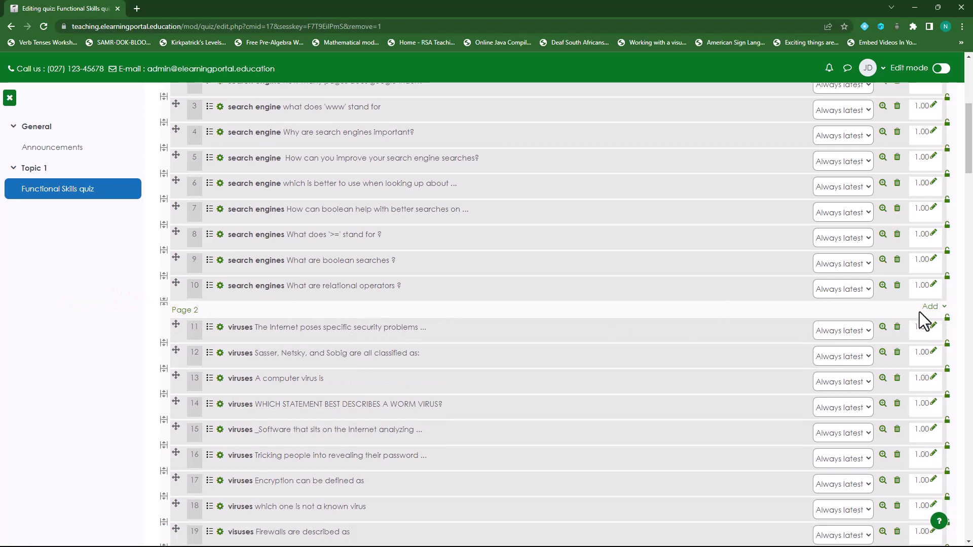
click(935, 310)
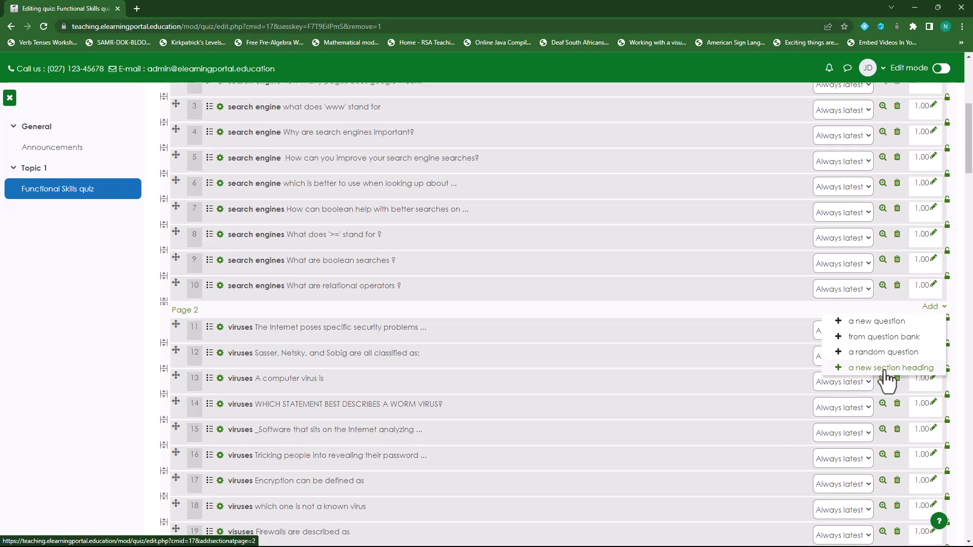
Add a section heading to Page 2 and name it 'Viruses'.
click(884, 368)
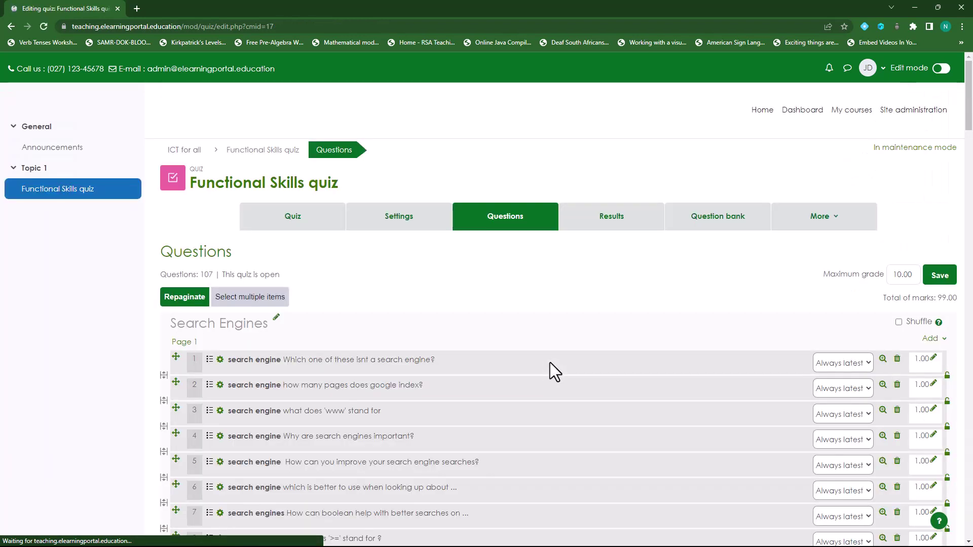
scroll(357, 389, down, 9)
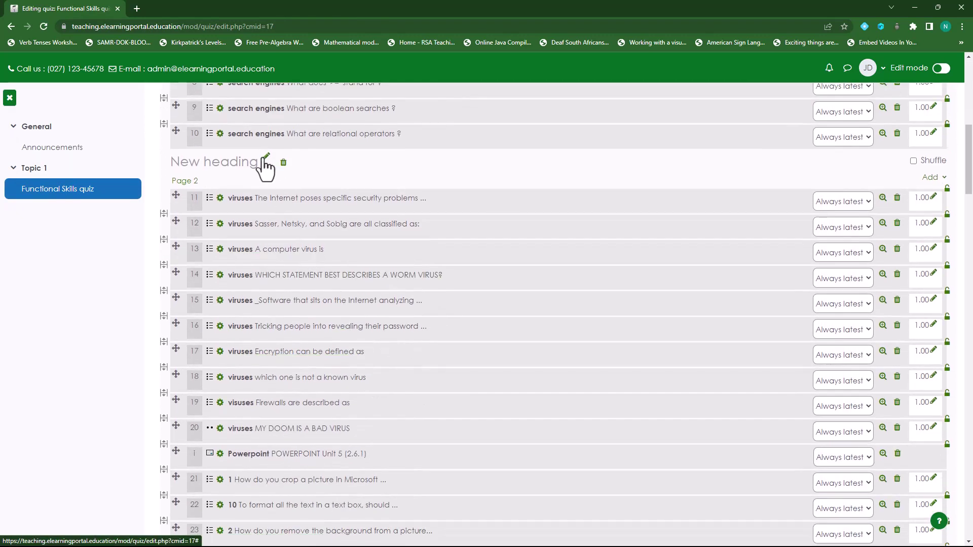
click(266, 159)
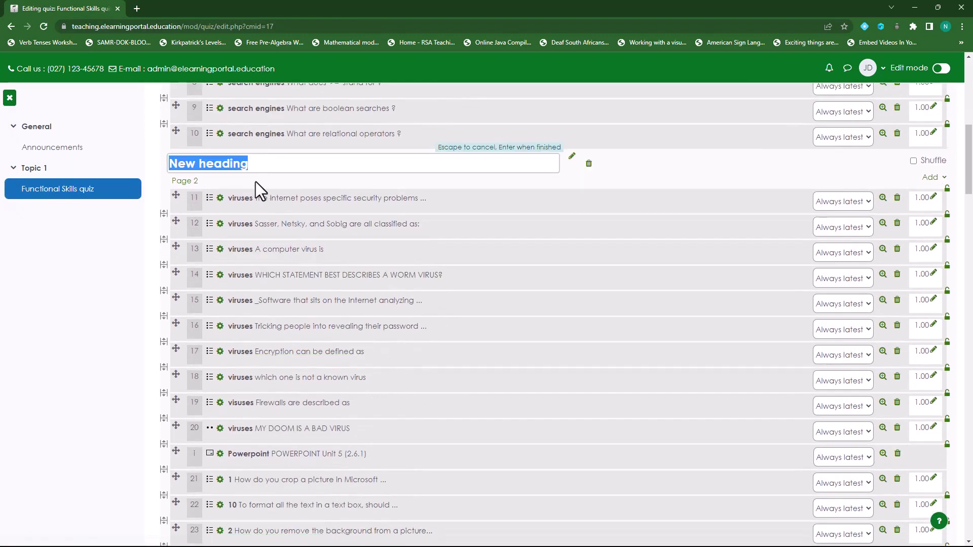
text(Vir)
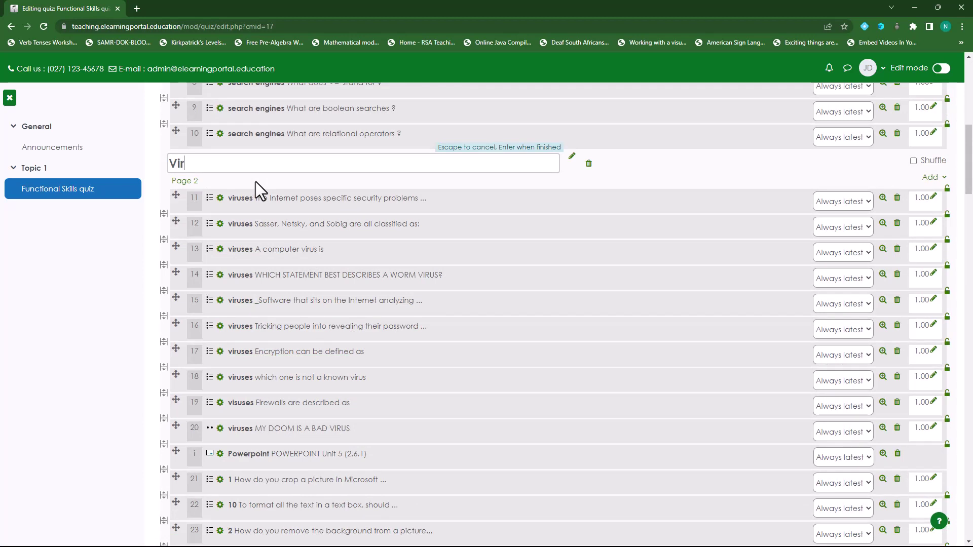
text(uses)
key(Return)
scroll(329, 289, up, 6)
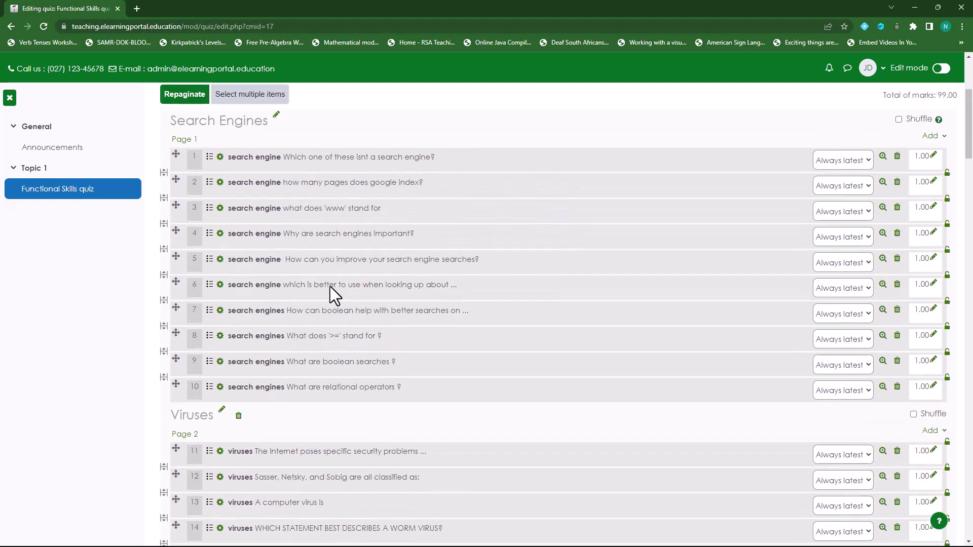
scroll(239, 436, down, 4)
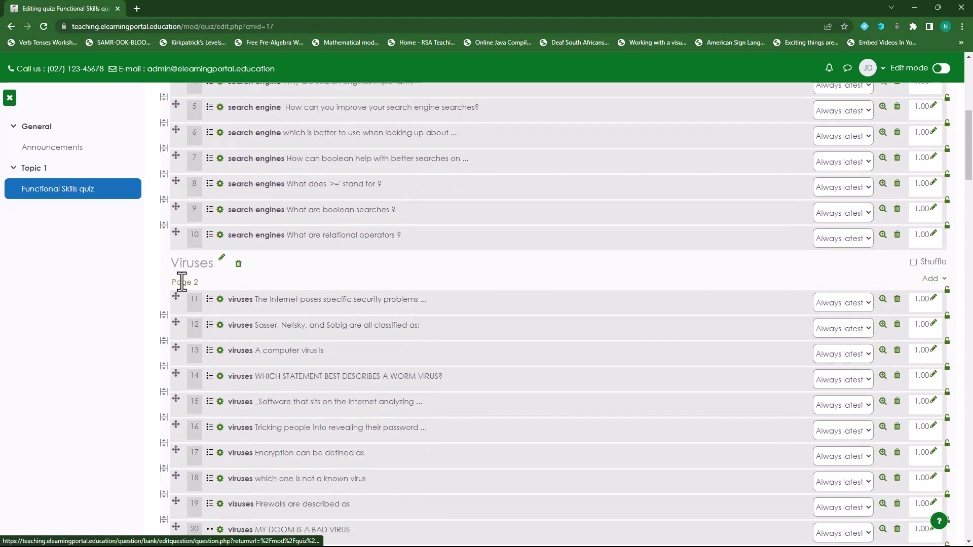
scroll(521, 379, down, 7)
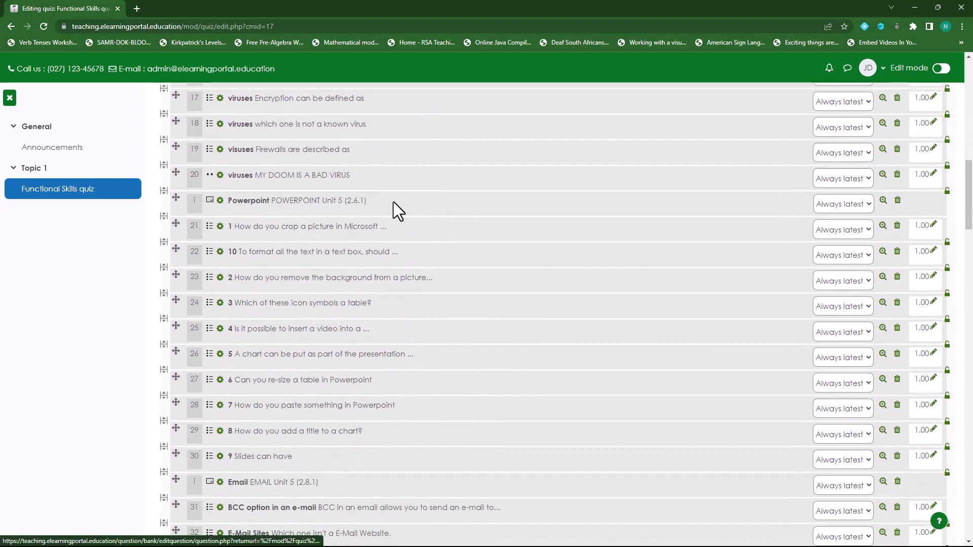
Delete the Powerpoint description item and insert a page break before question 21.
click(898, 200)
click(448, 363)
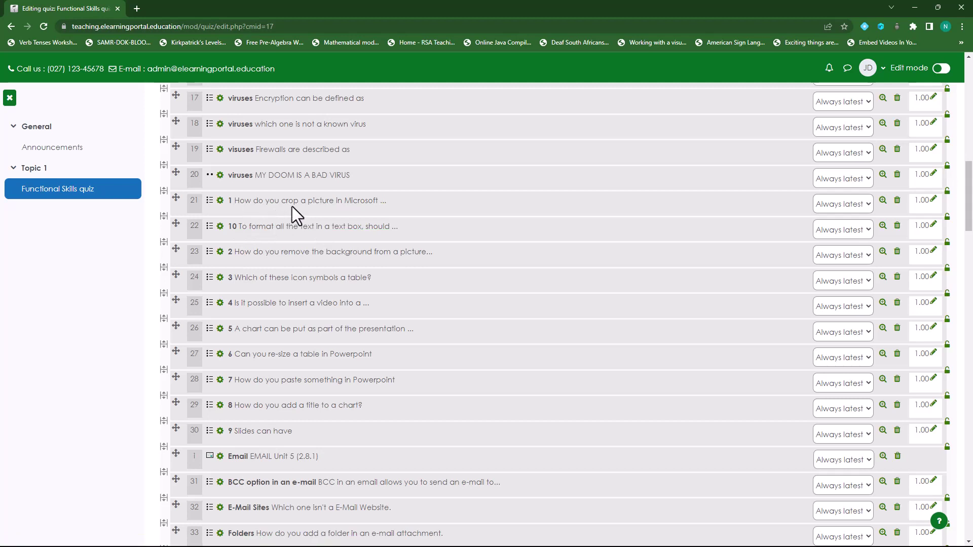
click(164, 192)
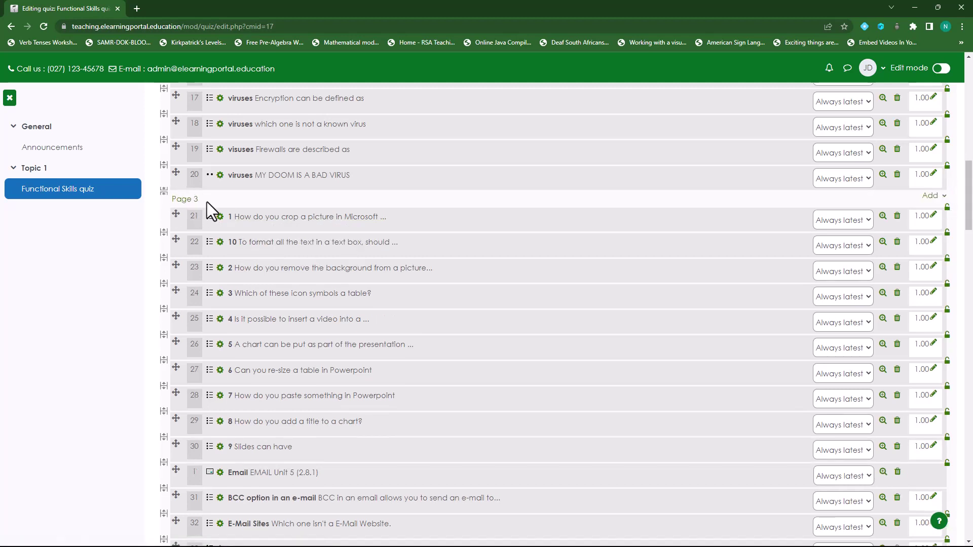
Add a new section heading on Page 3 and start titling it PowerPoint.
click(933, 197)
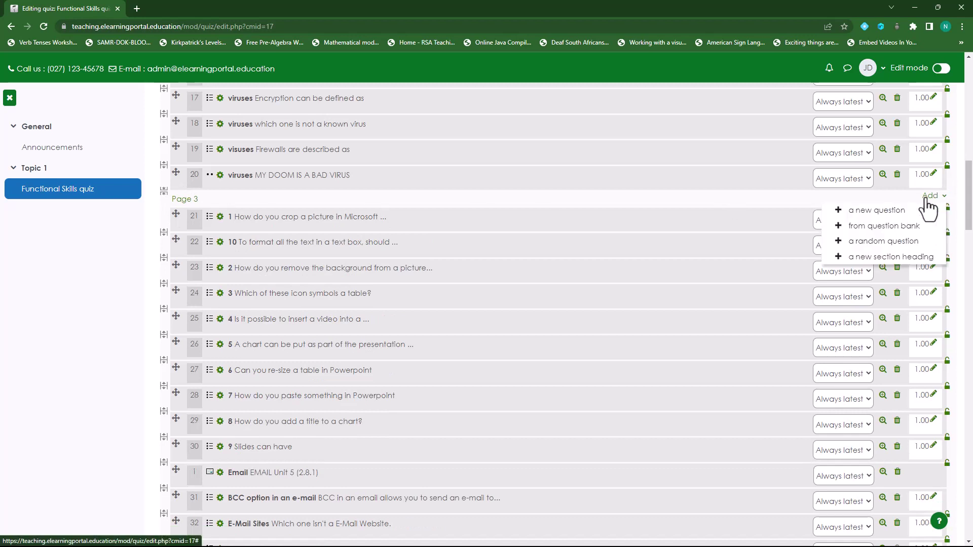
click(869, 259)
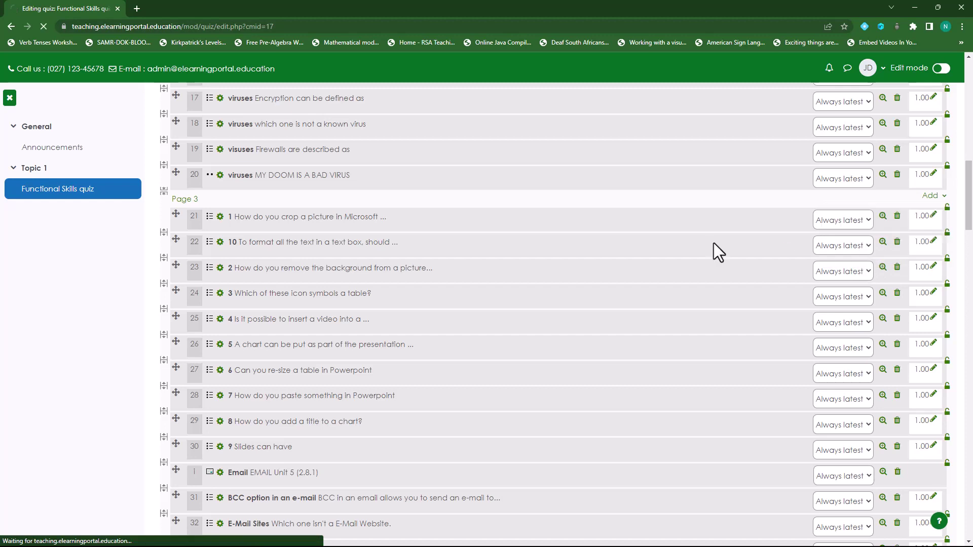
scroll(591, 303, down, 9)
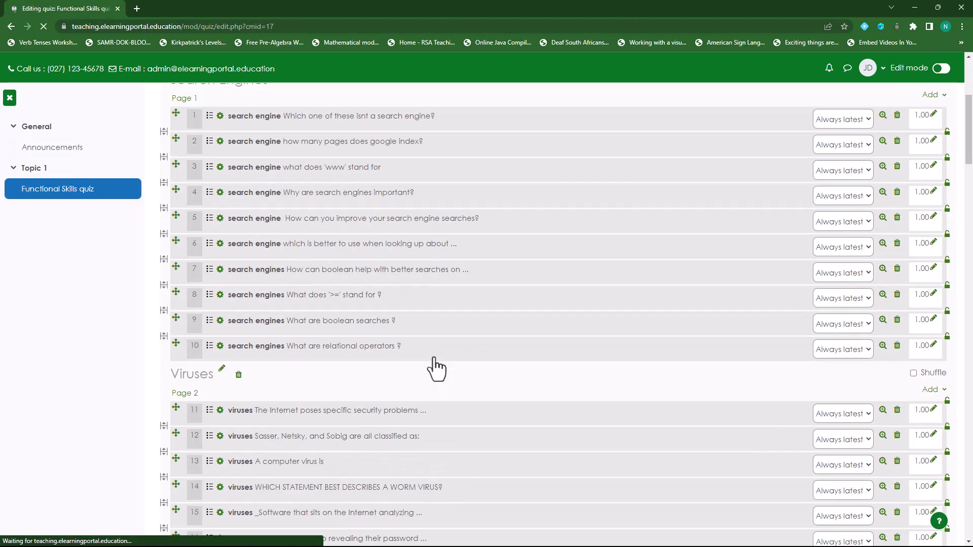
scroll(433, 356, down, 3)
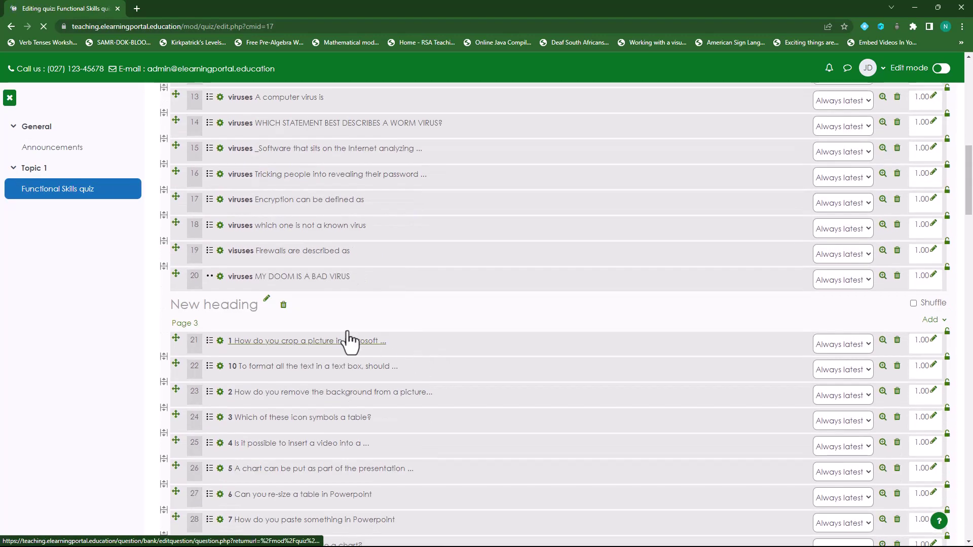
click(266, 299)
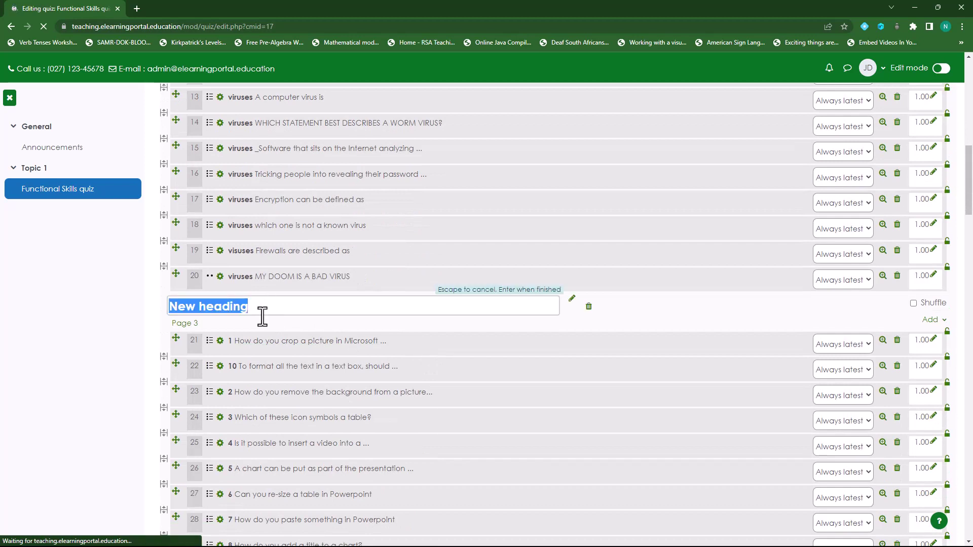
text(PowerP)
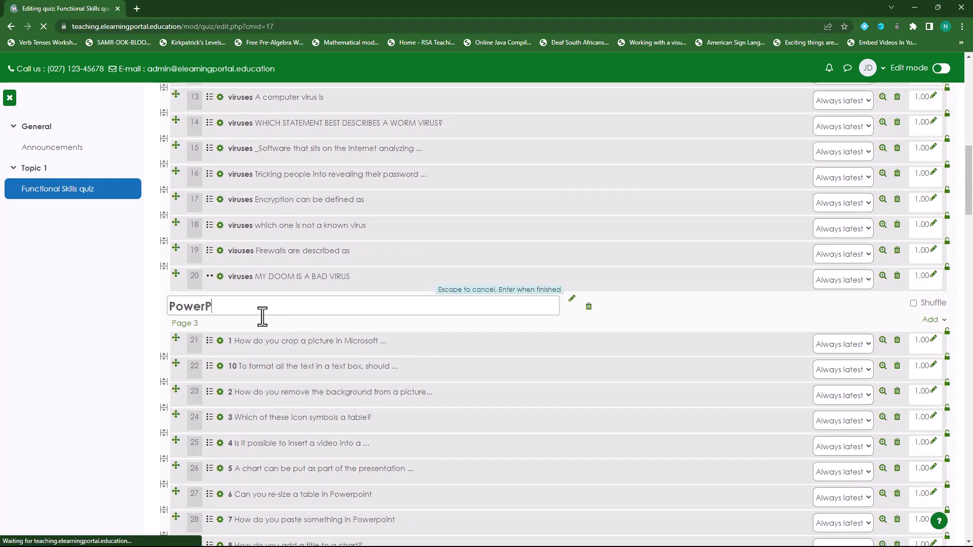
text(oint)
Save PowerPoint as the Page 3 section heading.
key(Return)
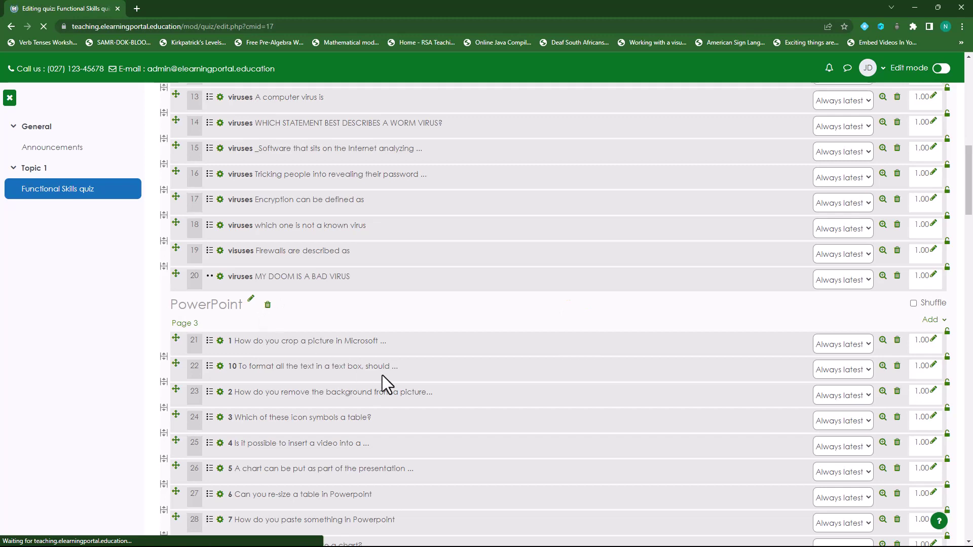
scroll(383, 375, down, 3)
scroll(385, 375, up, 6)
scroll(387, 376, down, 7)
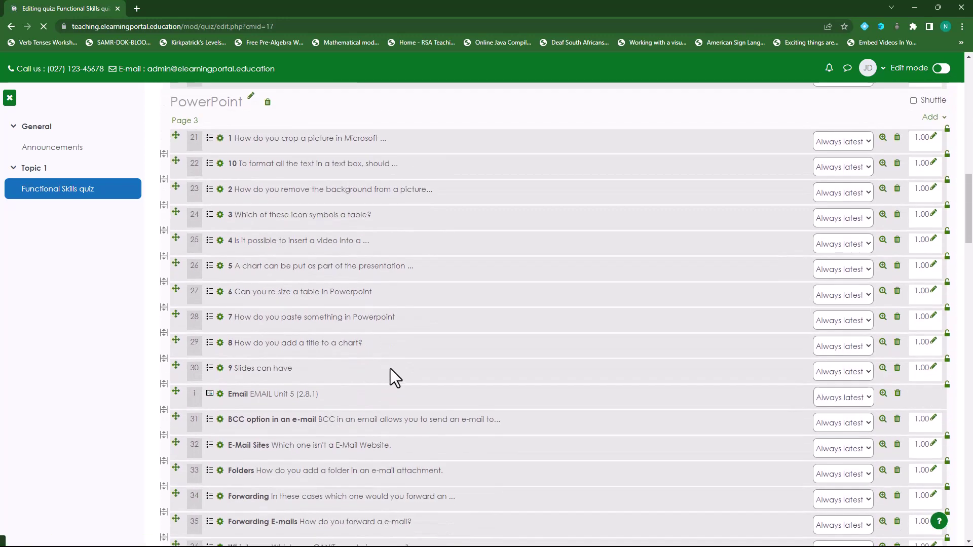
scroll(300, 403, down, 2)
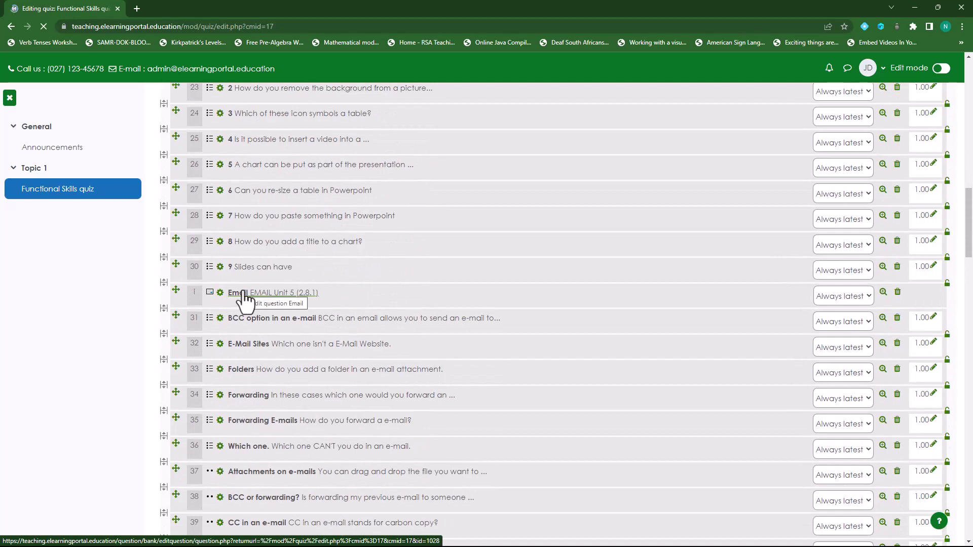
Start Page 4 before the Email items with a heading titled Email, and delete the Email description.
click(163, 283)
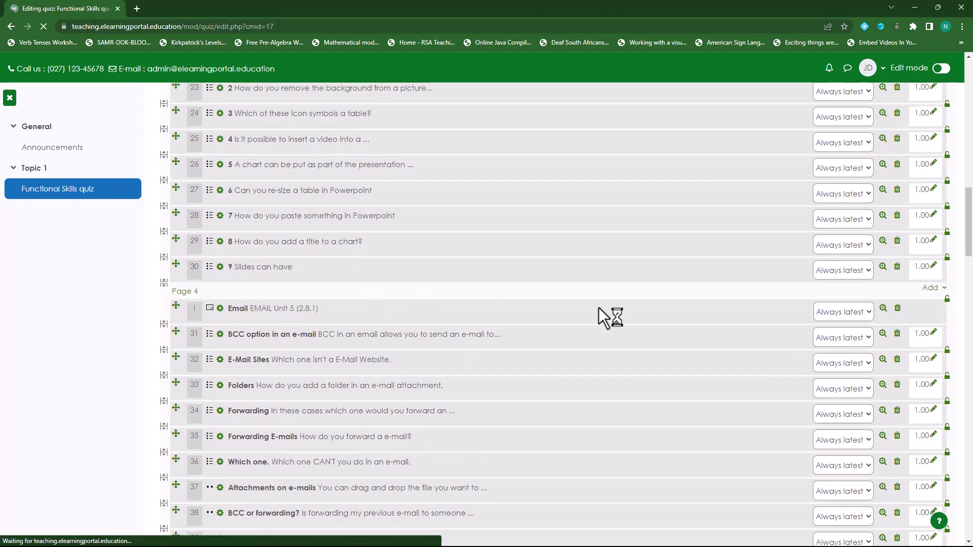
click(936, 290)
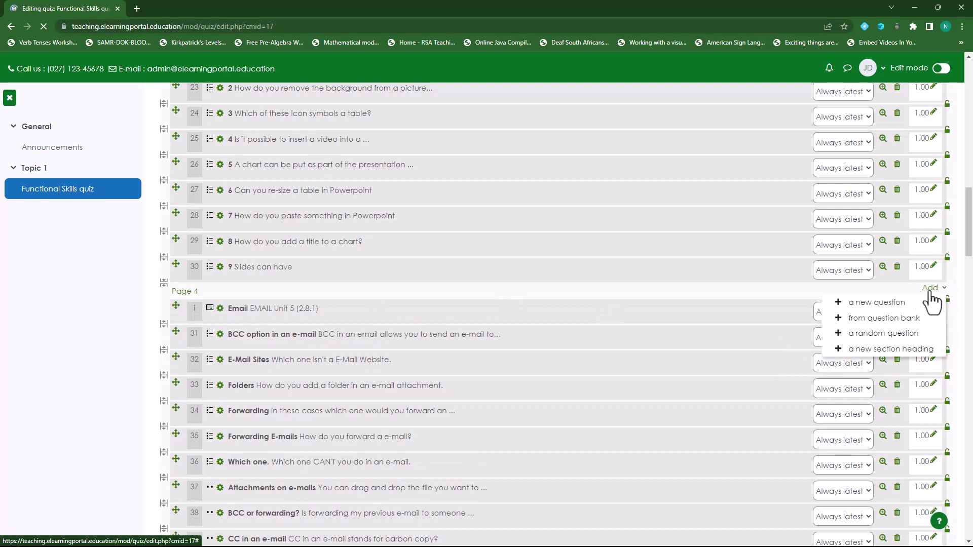
click(901, 353)
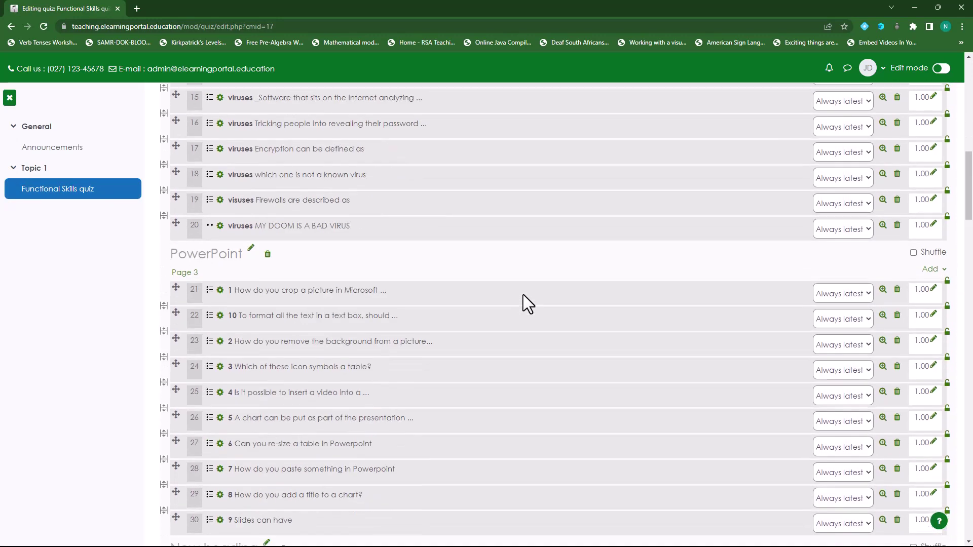
scroll(523, 294, down, 4)
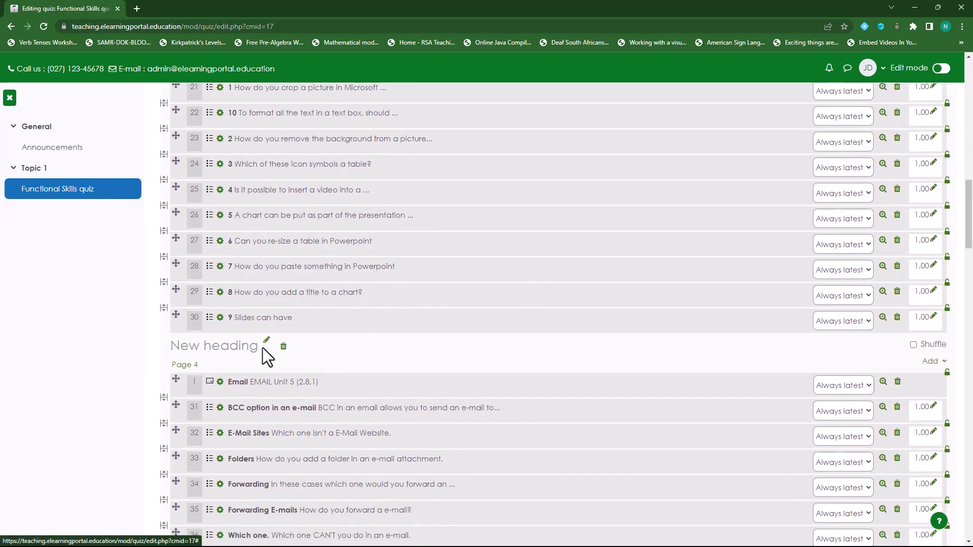
click(264, 345)
text(Ema)
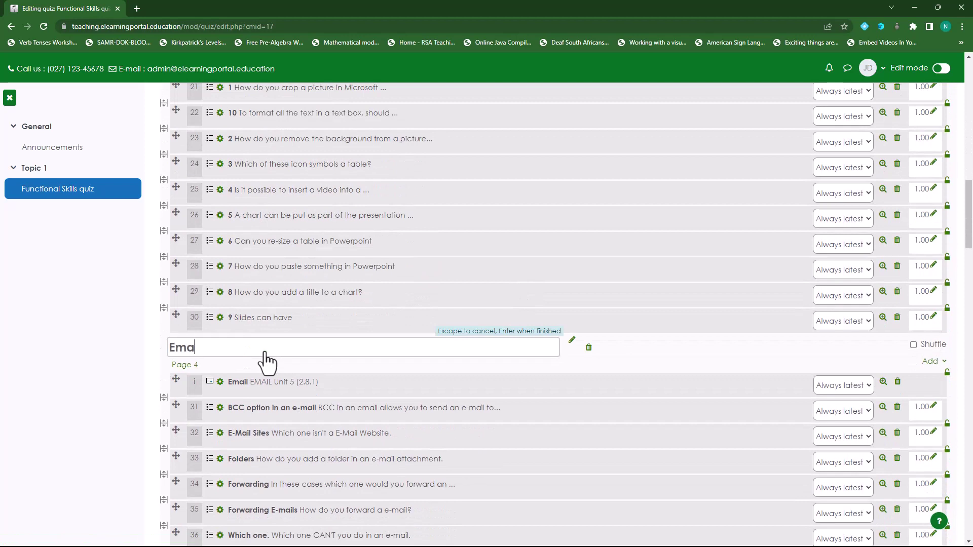
text(il)
key(Return)
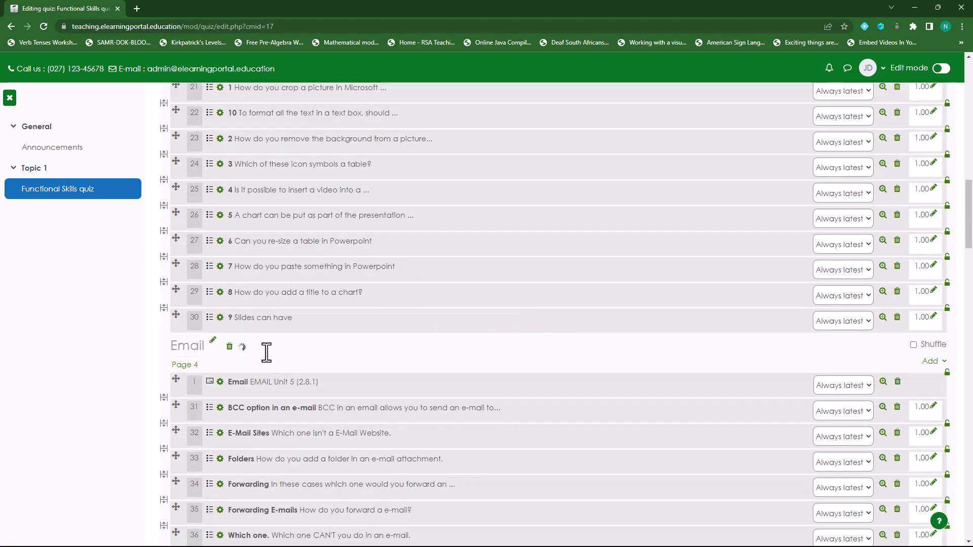
click(898, 382)
click(438, 359)
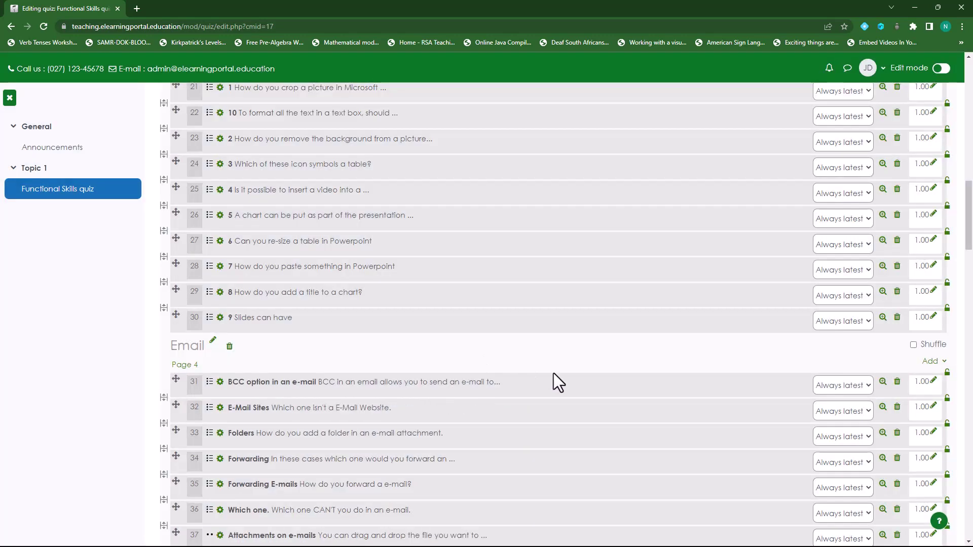
Break to Page 5 before the Word description and add a section heading titled MSWord.
scroll(554, 372, down, 10)
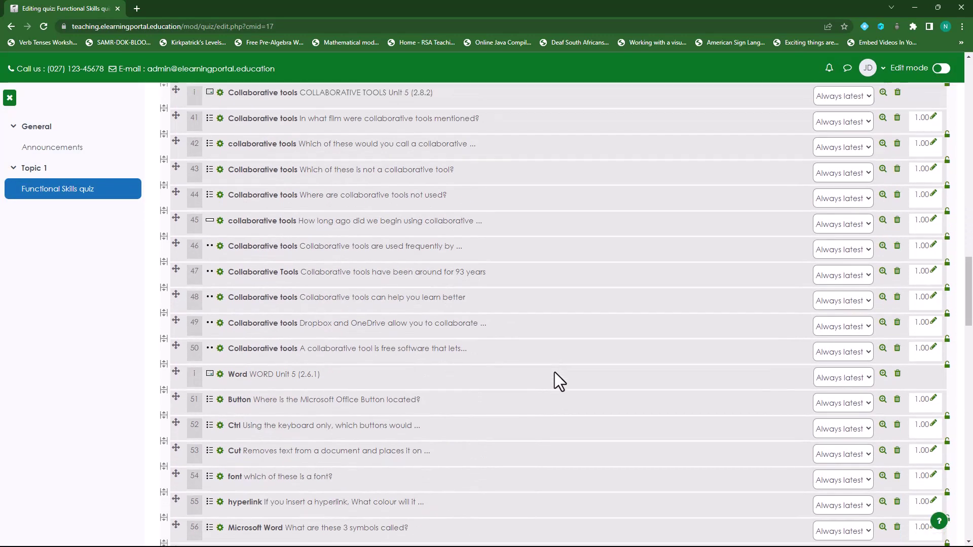
scroll(555, 372, up, 2)
scroll(554, 372, down, 3)
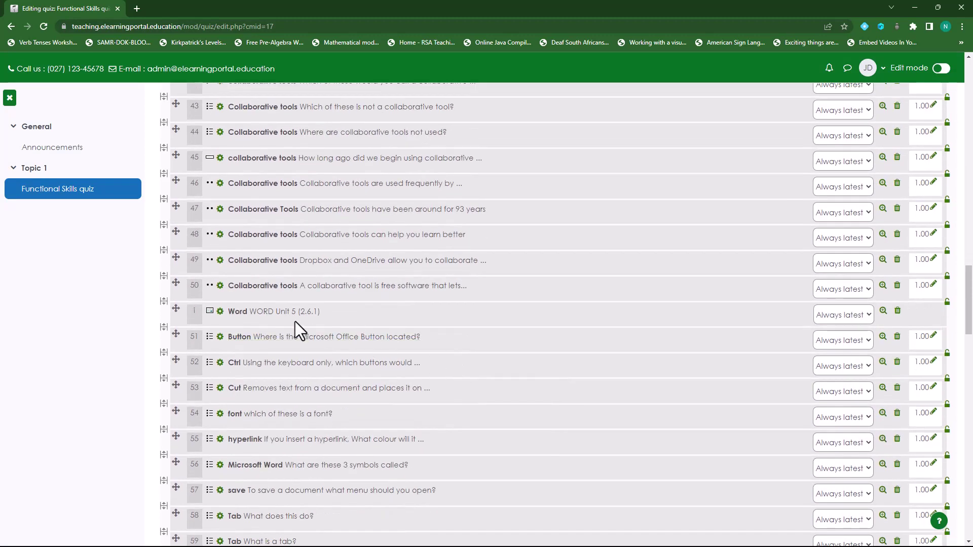
click(163, 302)
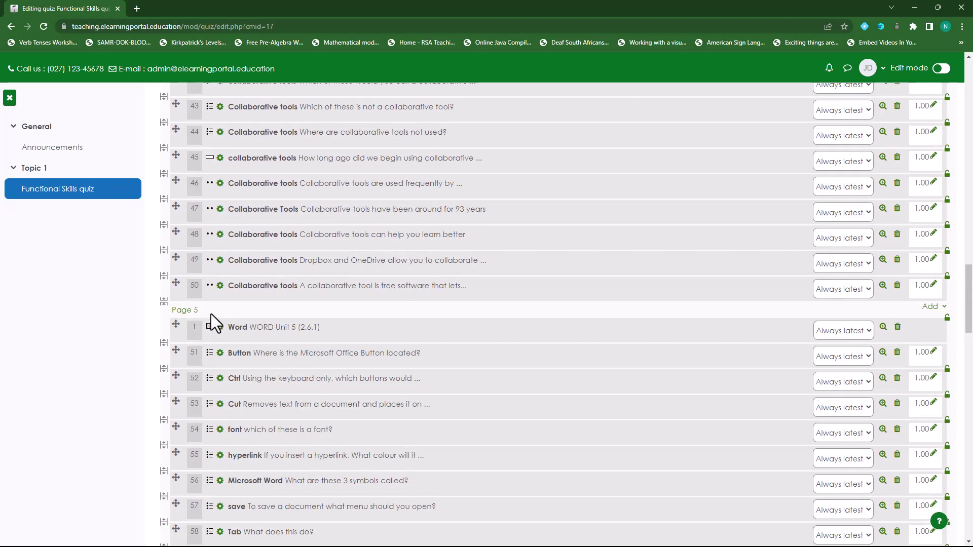
click(931, 306)
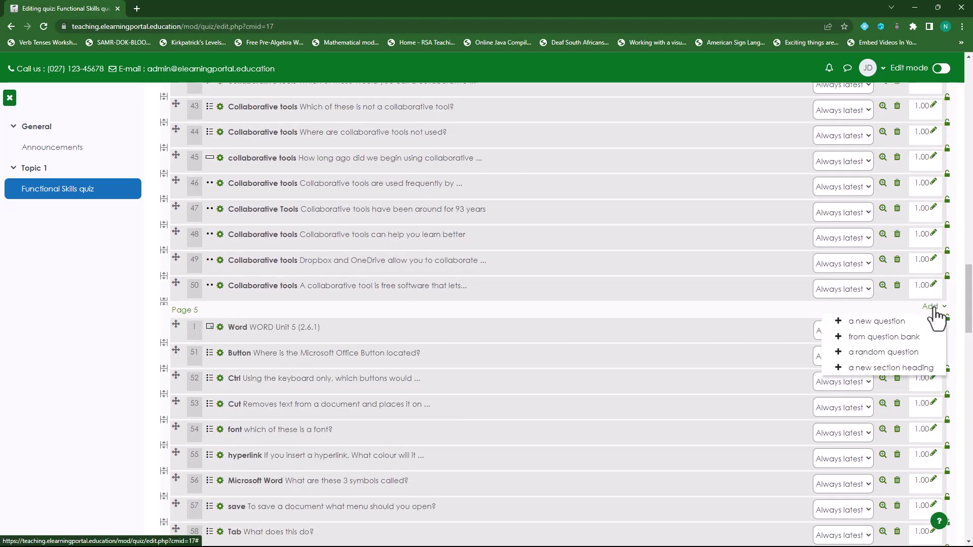
click(890, 368)
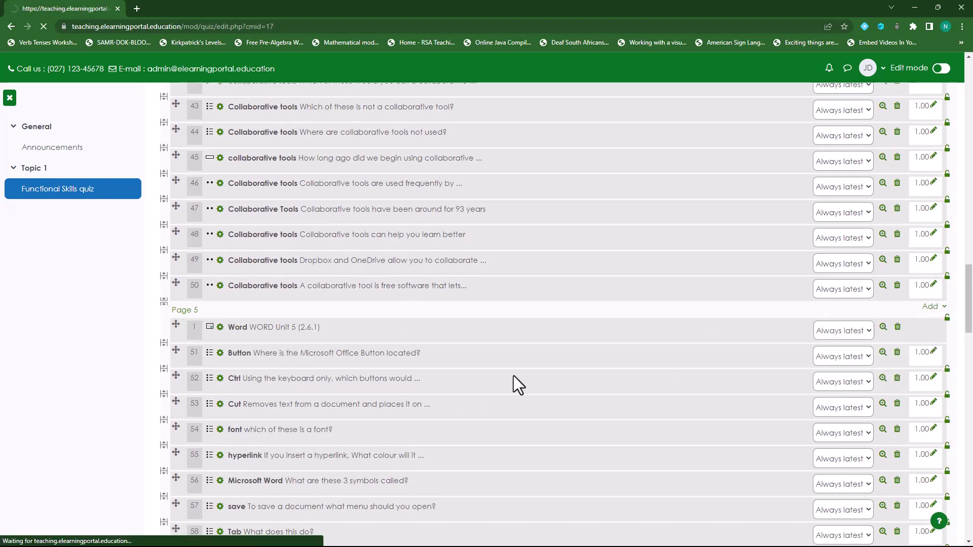
scroll(375, 398, down, 10)
scroll(375, 398, down, 15)
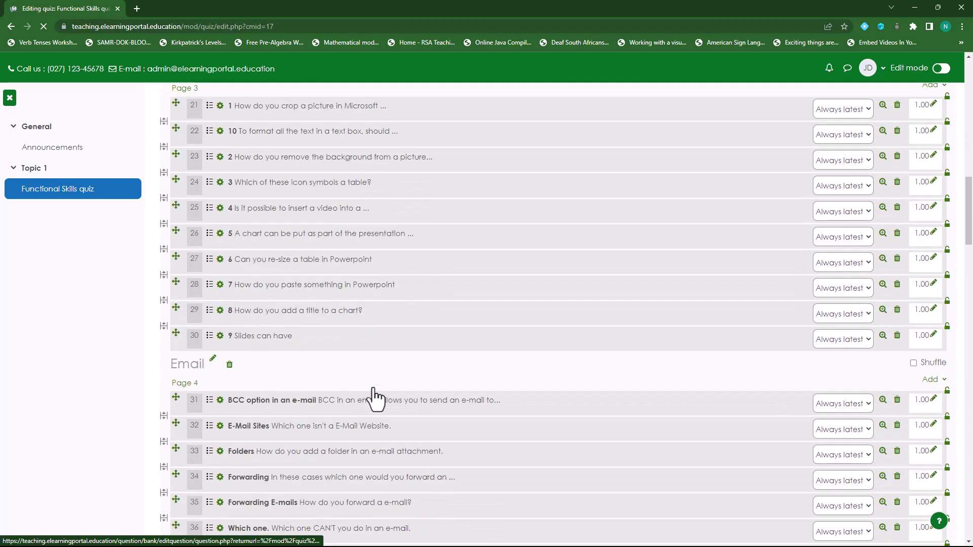
scroll(375, 393, down, 4)
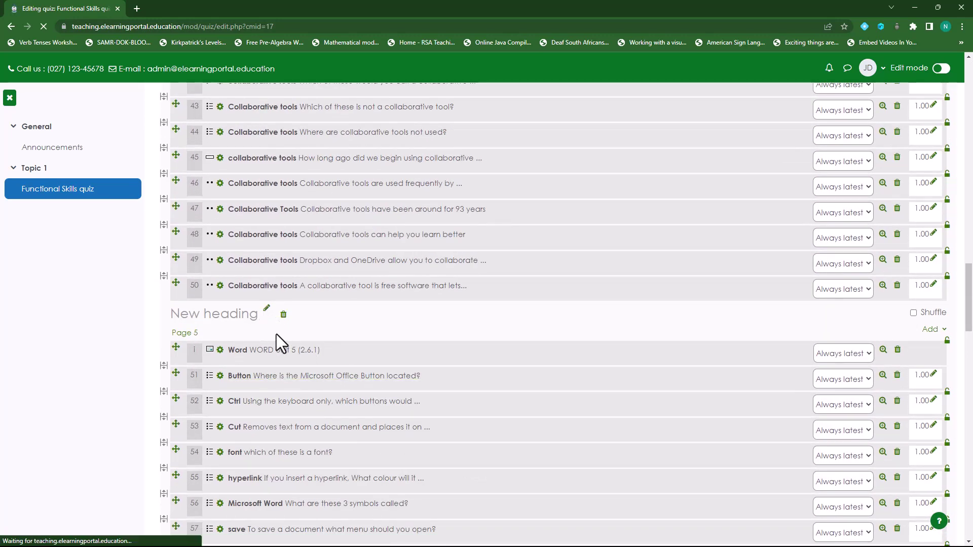
click(267, 310)
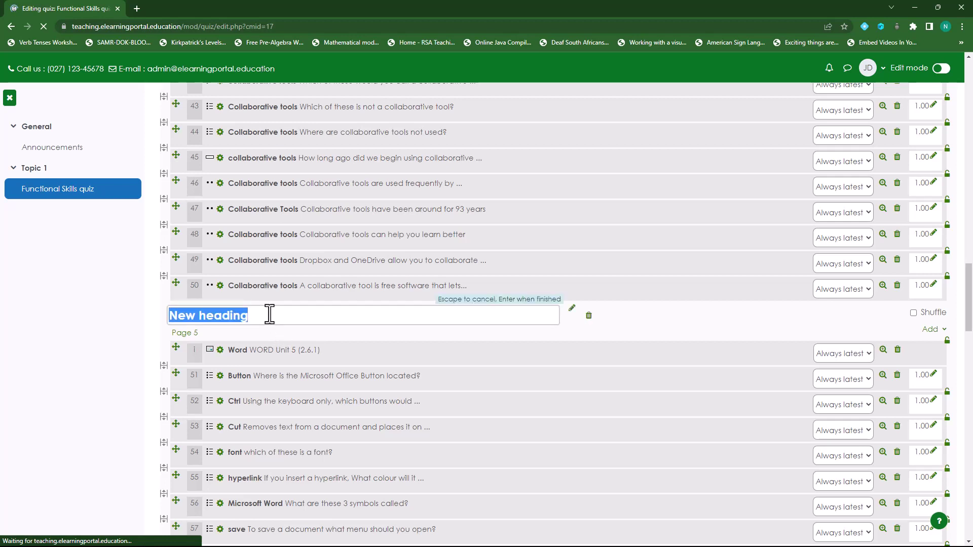
text(Word)
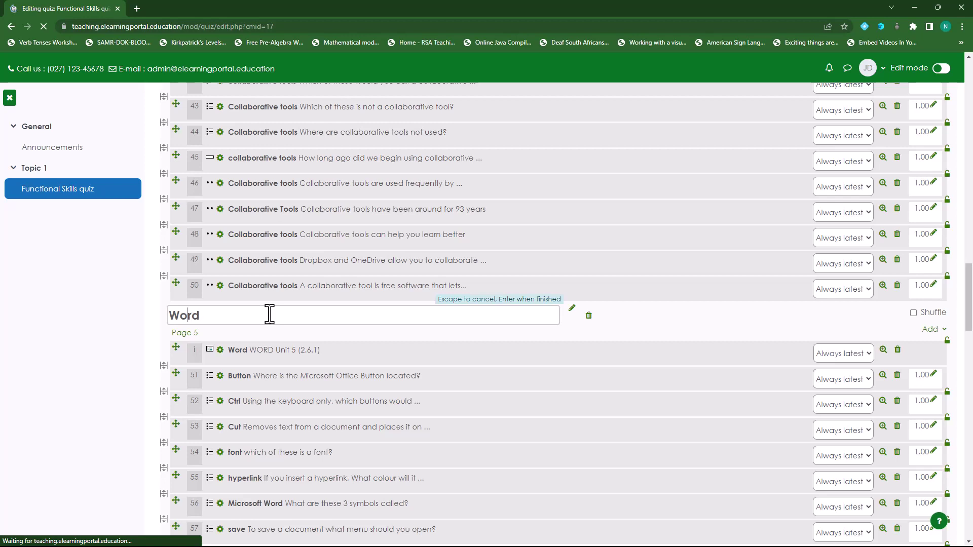
text(MS)
key(Return)
Start a new page at question 41 with a section heading titled 'Collaborative Tools'.
scroll(349, 330, up, 5)
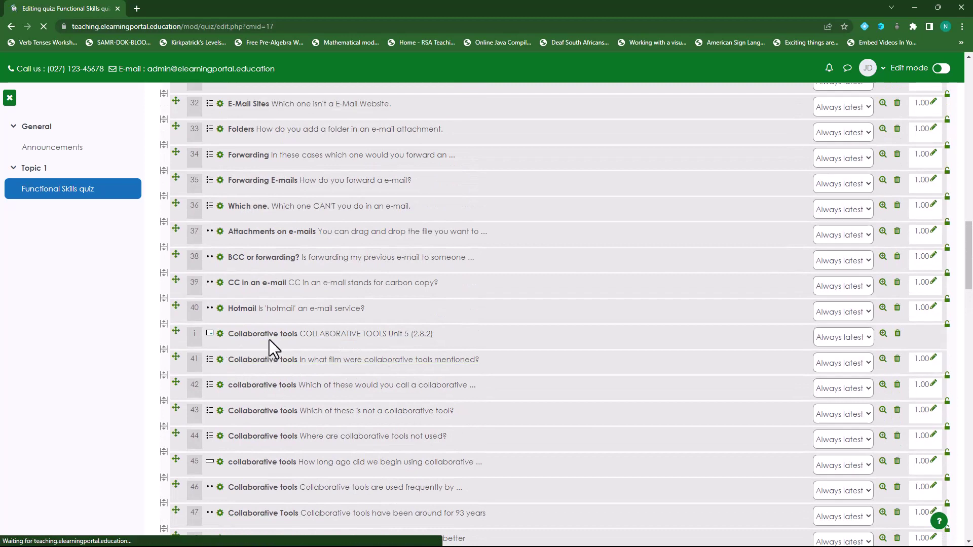
click(163, 325)
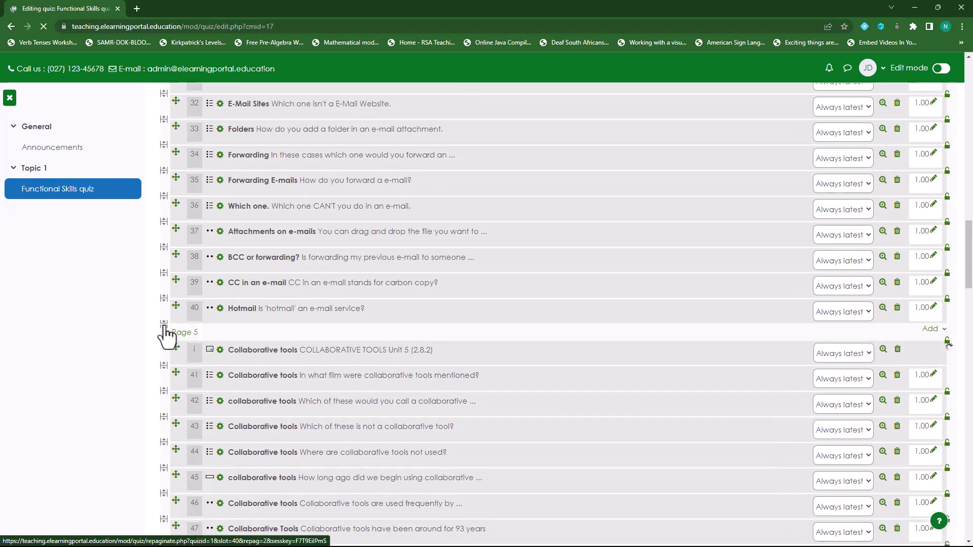
click(940, 340)
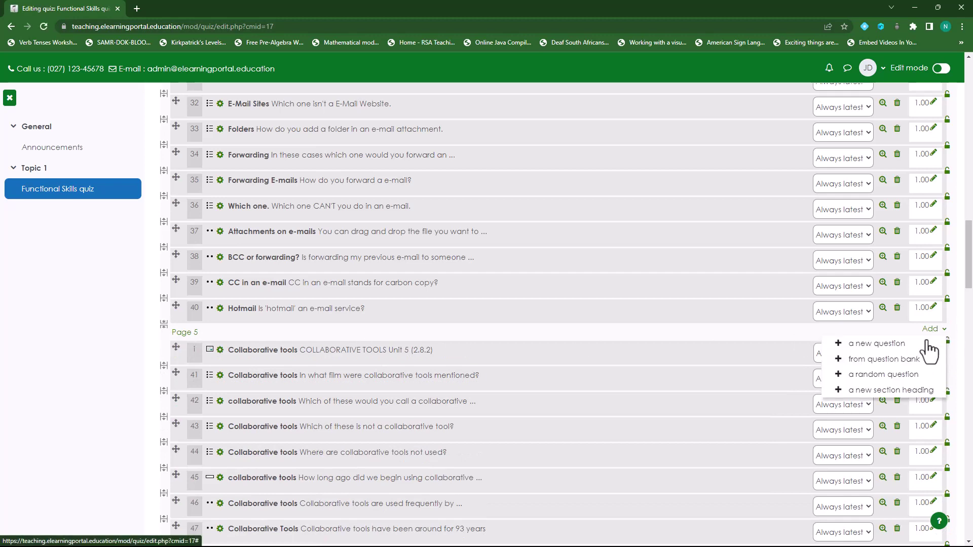
click(890, 394)
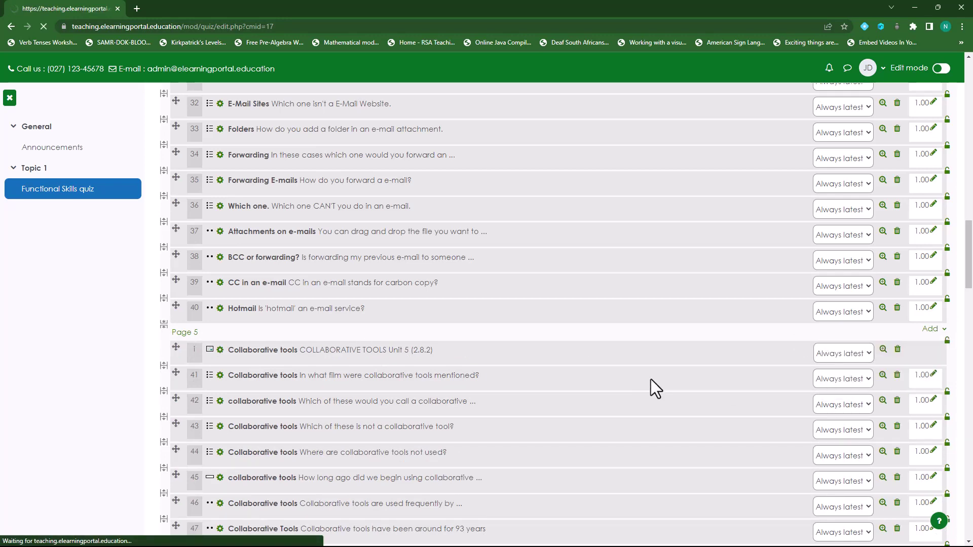
scroll(402, 365, down, 15)
scroll(403, 365, down, 12)
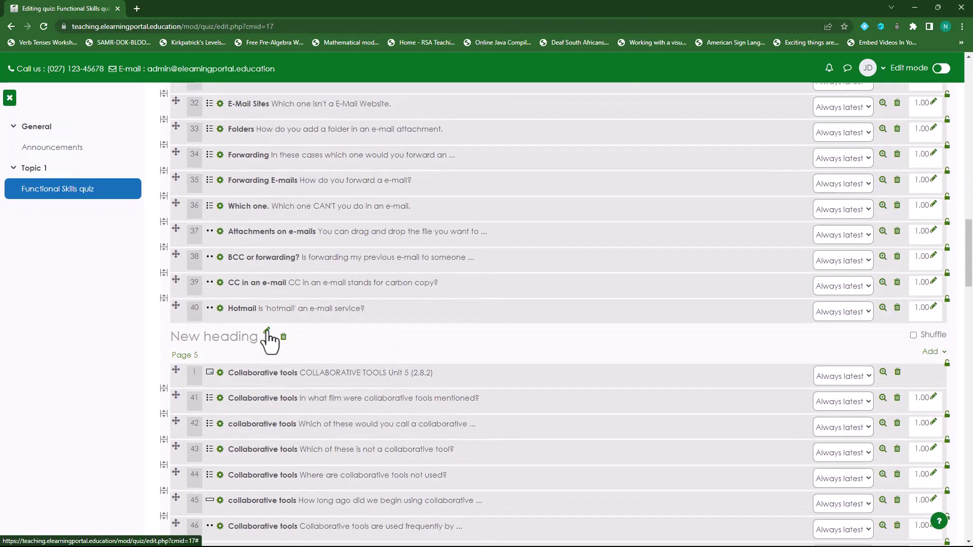
click(266, 333)
text(C)
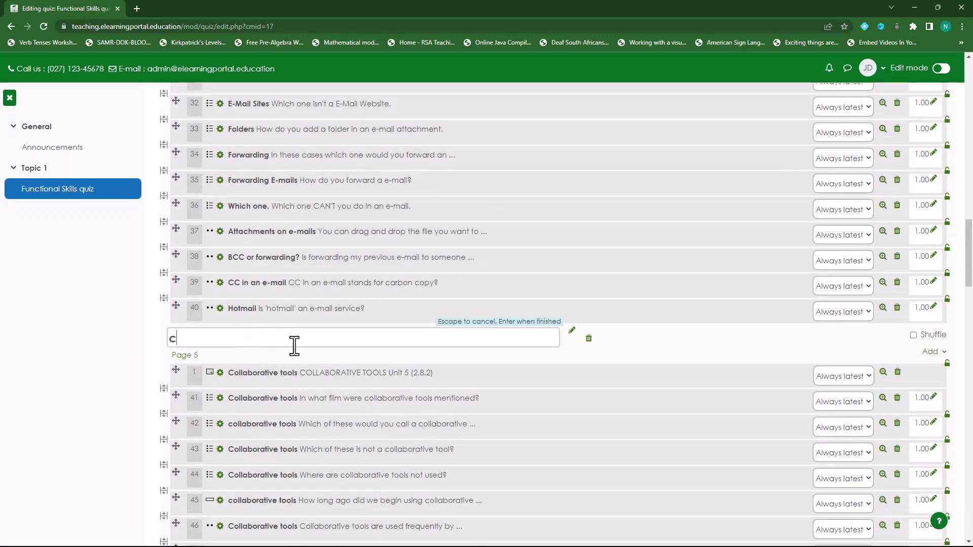
text(OLLABORATIVE to)
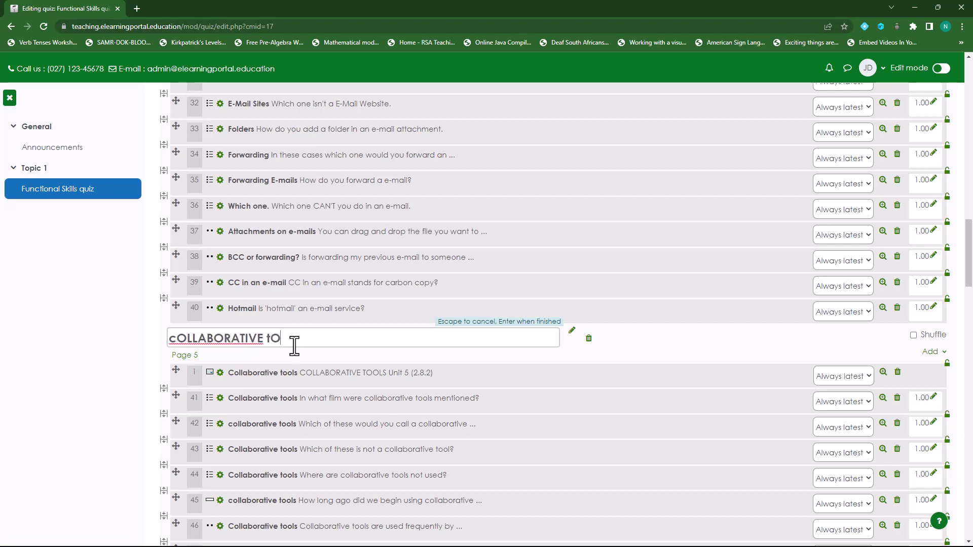
key(BackSpace)
key(BackSpace)
key(BackSpace)
key(BackSpace)
key(BackSpace)
key(BackSpace)
key(BackSpace)
key(BackSpace)
key(BackSpace)
key(BackSpace)
key(BackSpace)
key(BackSpace)
key(BackSpace)
key(BackSpace)
key(BackSpace)
key(BackSpace)
key(BackSpace)
key(BackSpace)
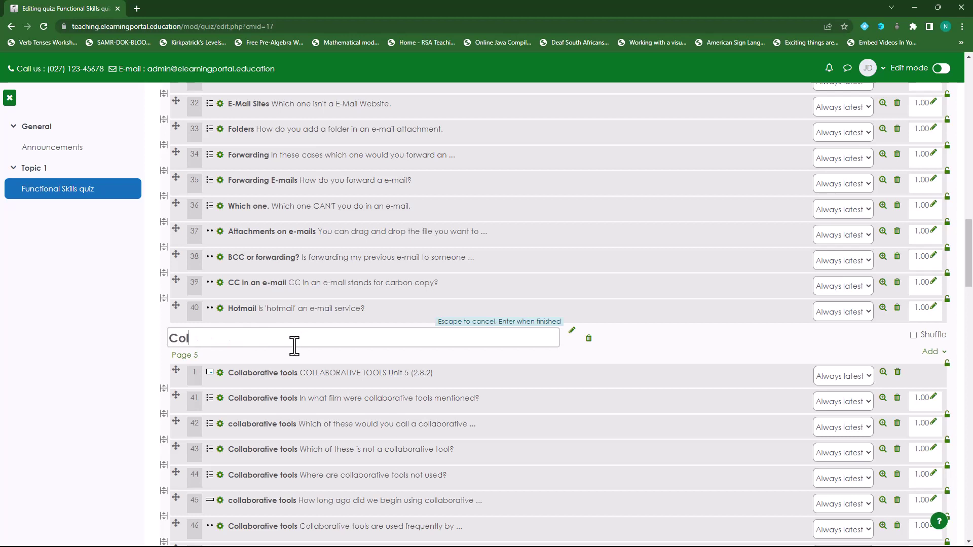
text(Collaborative Tools)
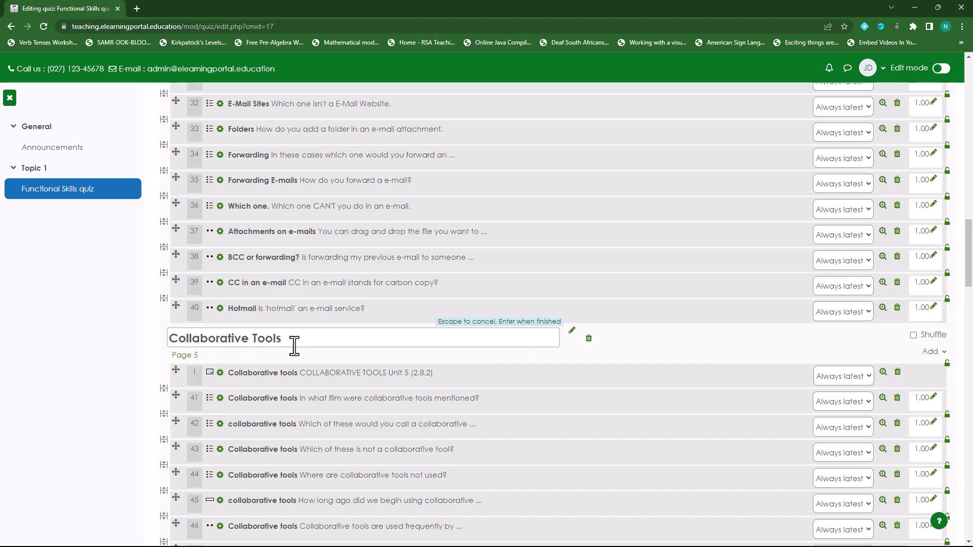
key(Return)
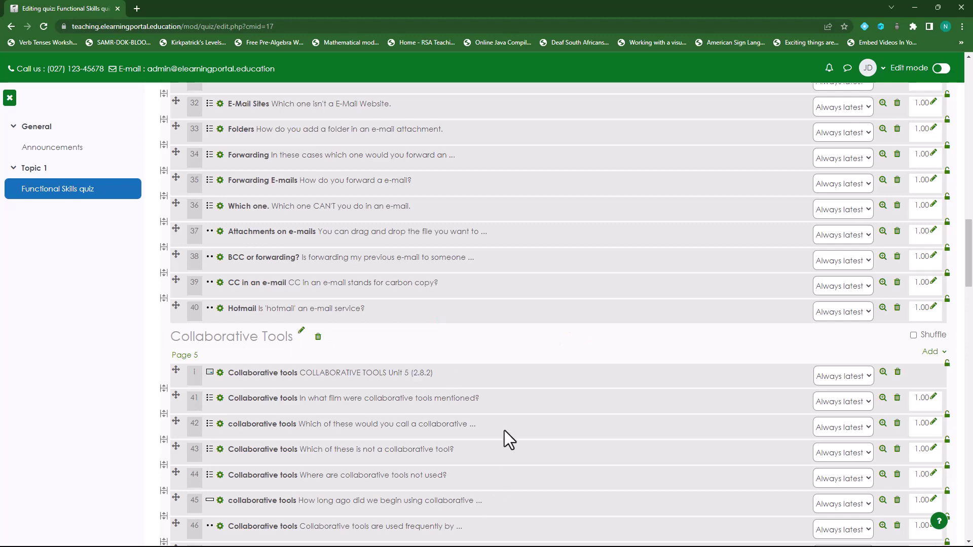
Go to the Functional Skills quiz page and launch a preview attempt.
scroll(494, 400, up, 20)
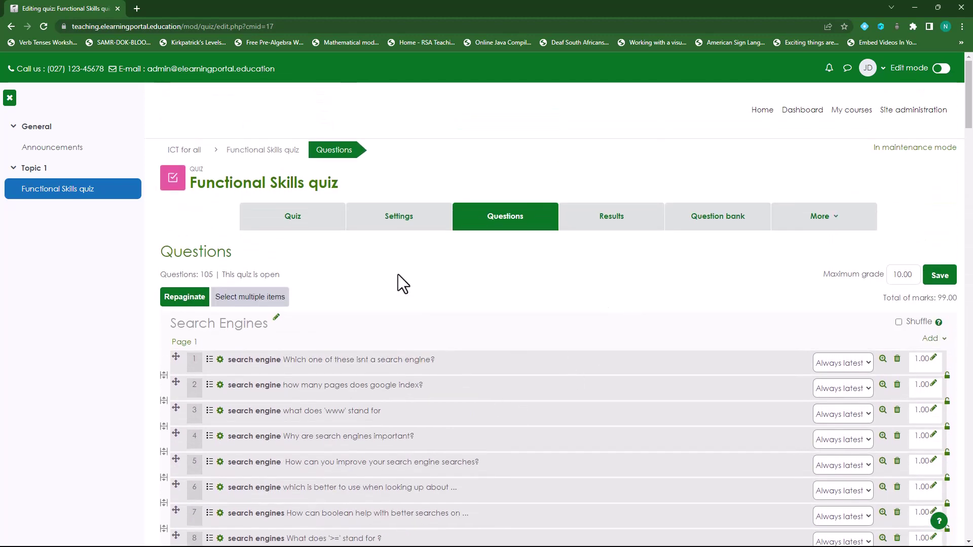
click(298, 220)
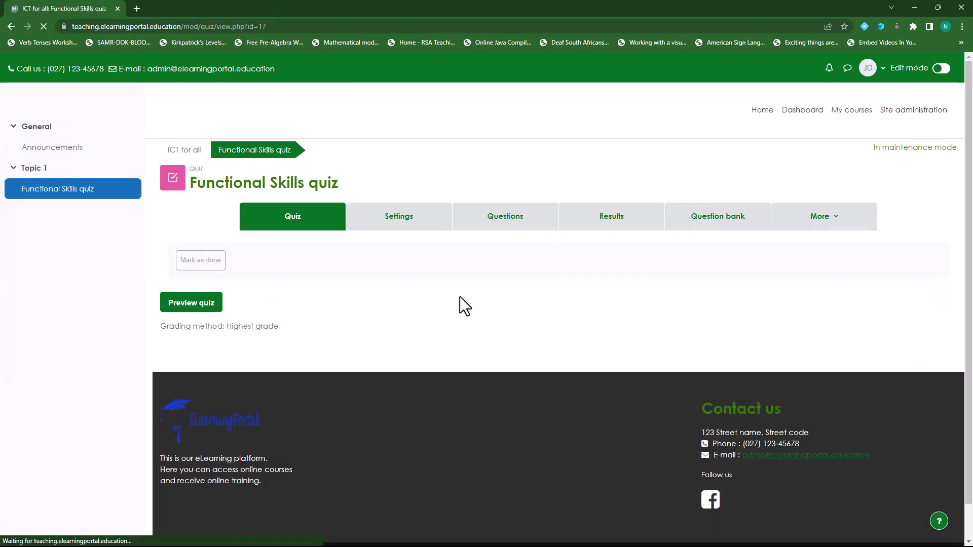
click(203, 304)
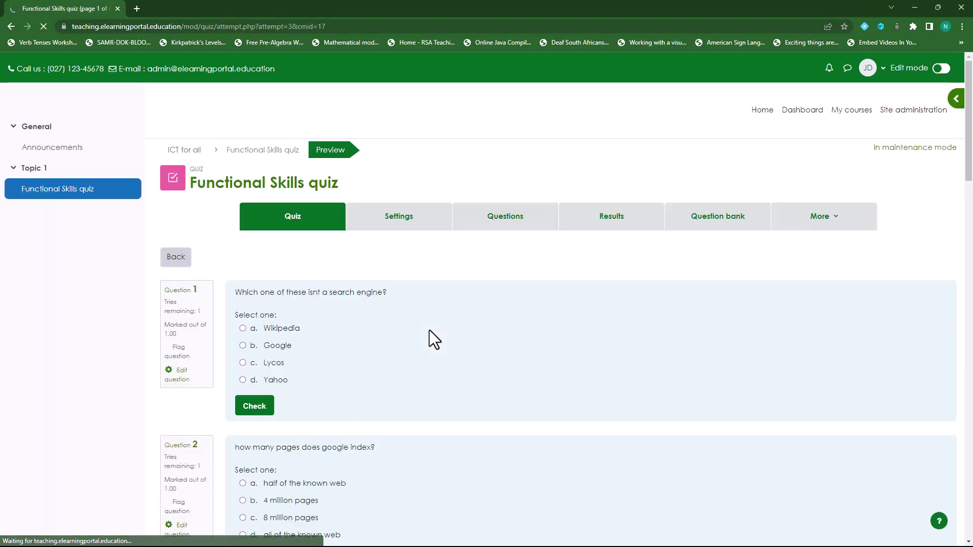
click(953, 100)
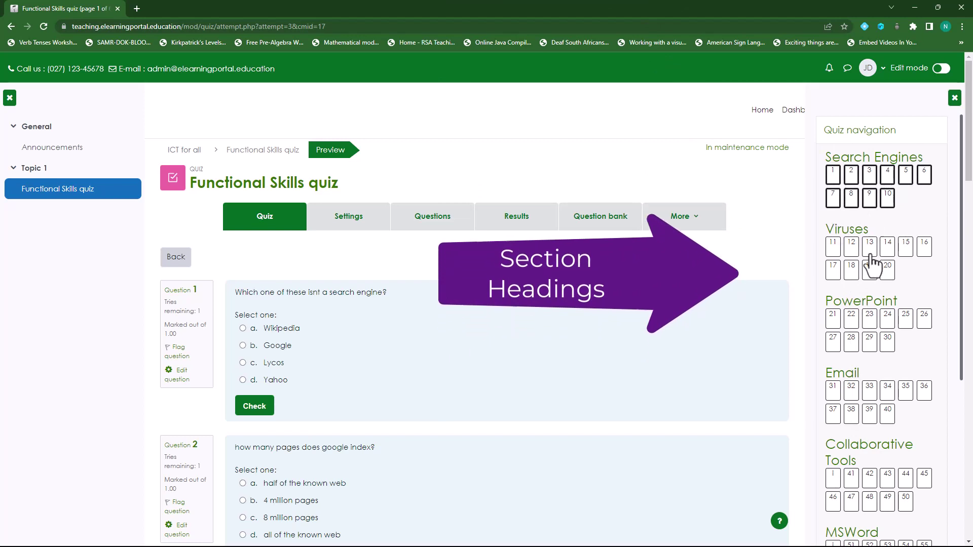
scroll(858, 374, down, 2)
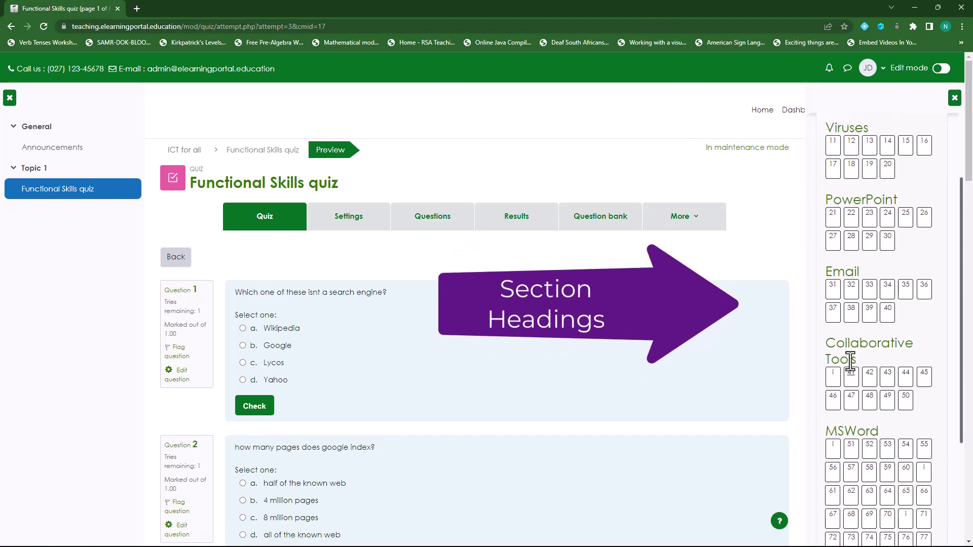
scroll(860, 332, down, 3)
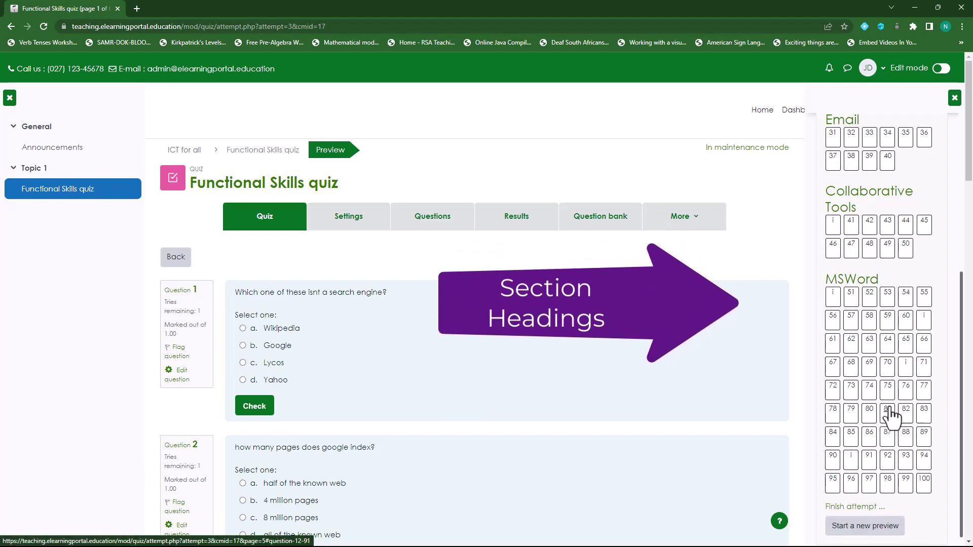
scroll(842, 331, up, 5)
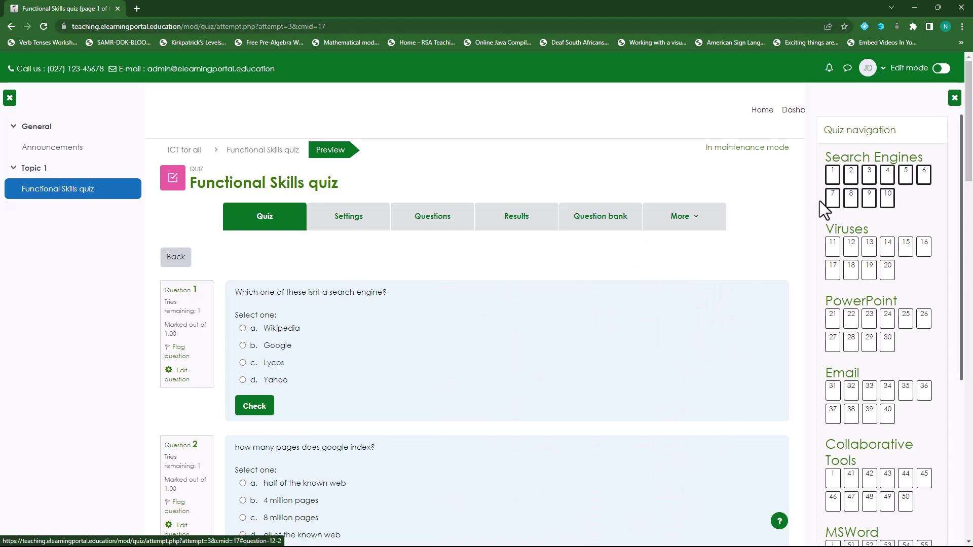
click(955, 98)
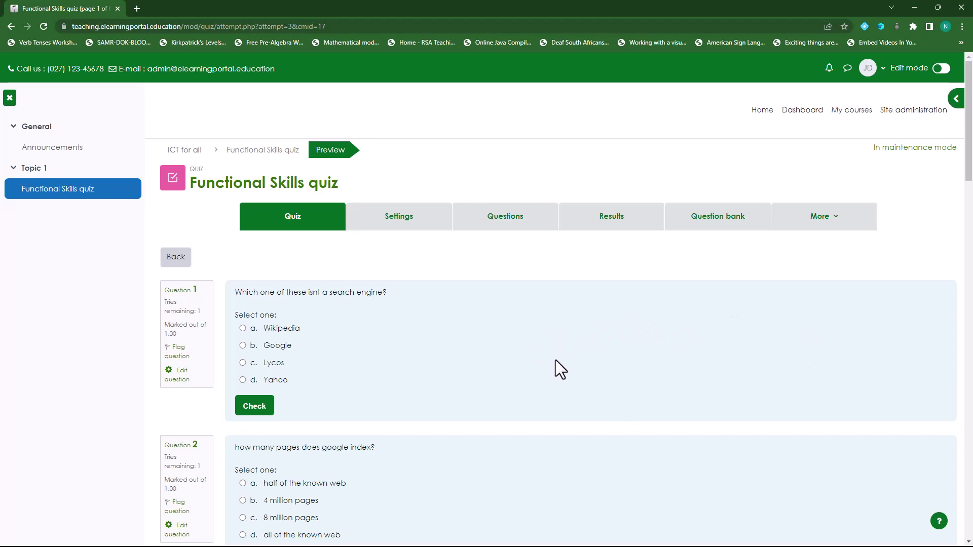
Return to the ICT for all course page and open the account menu.
click(191, 152)
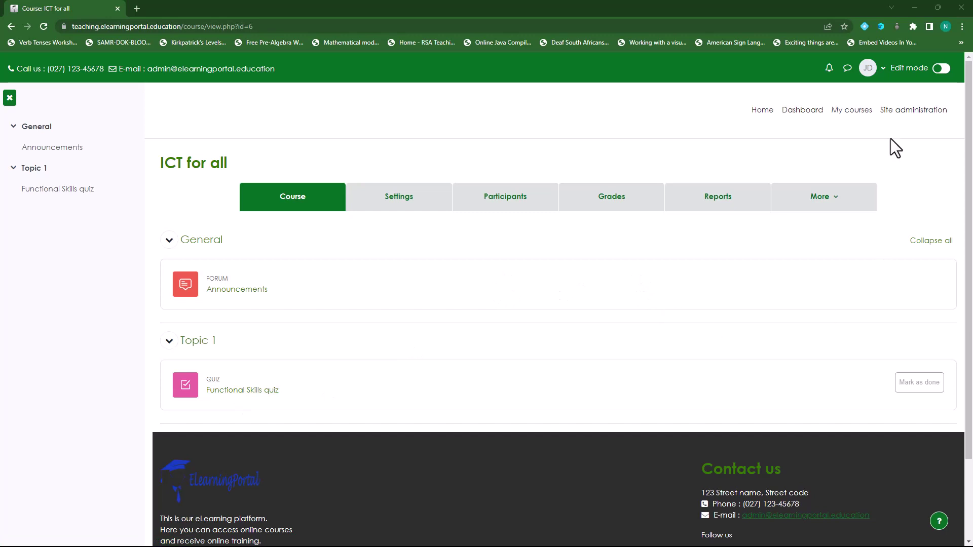
click(882, 74)
Log out of the admin account and sign in with the student's username and password.
click(818, 266)
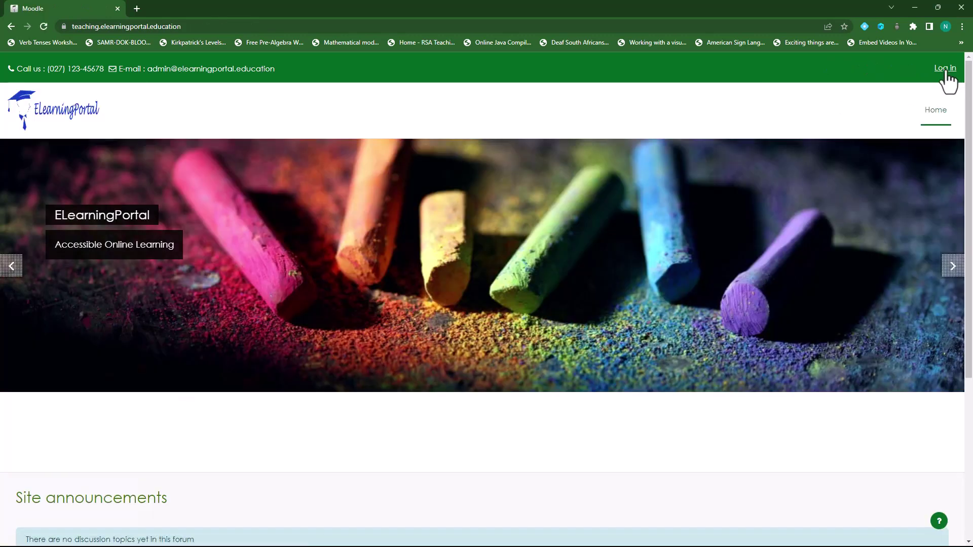
click(946, 69)
click(453, 233)
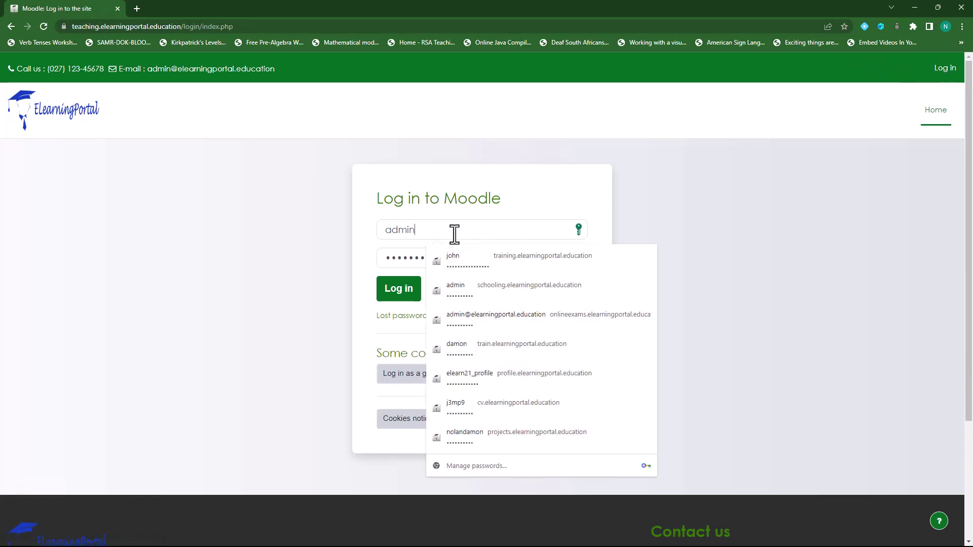
drag(454, 233, 336, 234)
text(ANDY)
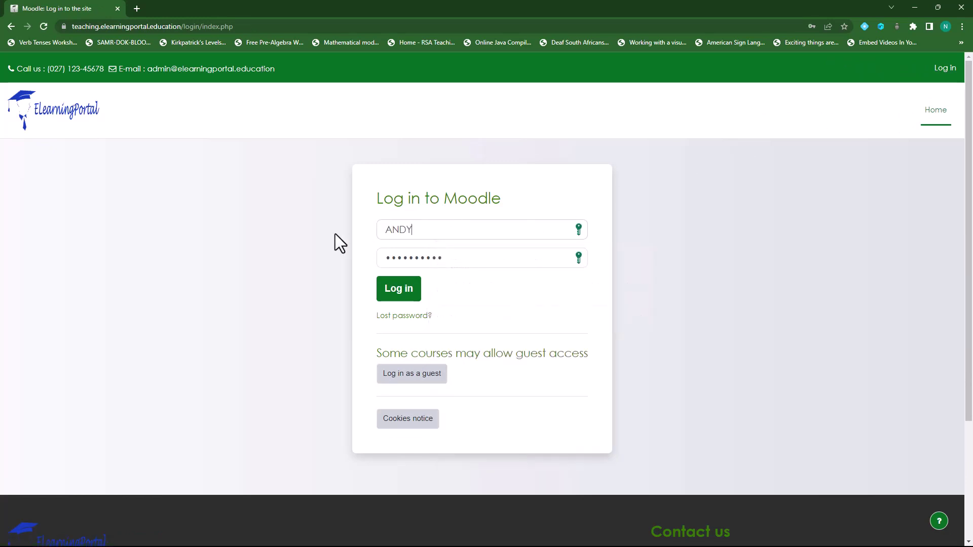
key(BackSpace)
key(BackSpace)
key(BackSpace)
key(BackSpace)
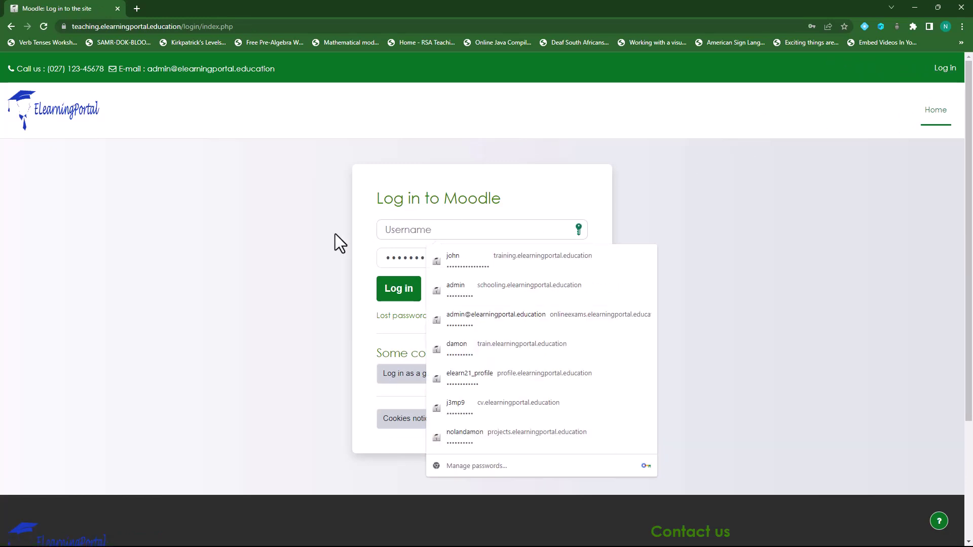
text(andy)
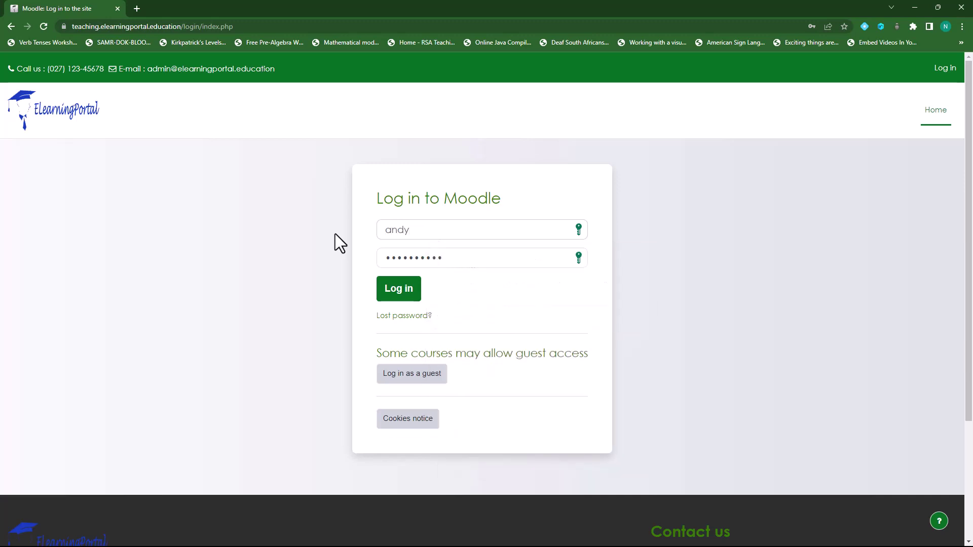
key(Tab)
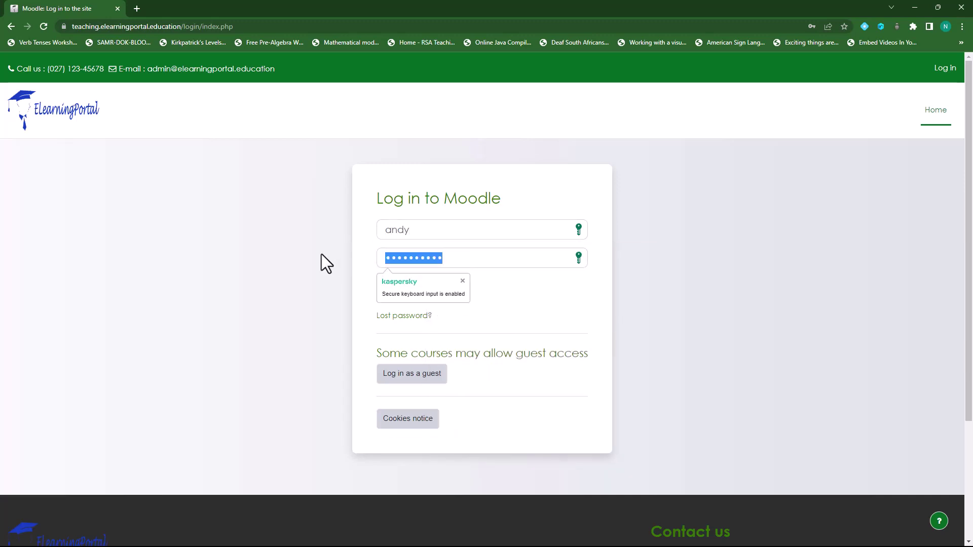
text(••••••)
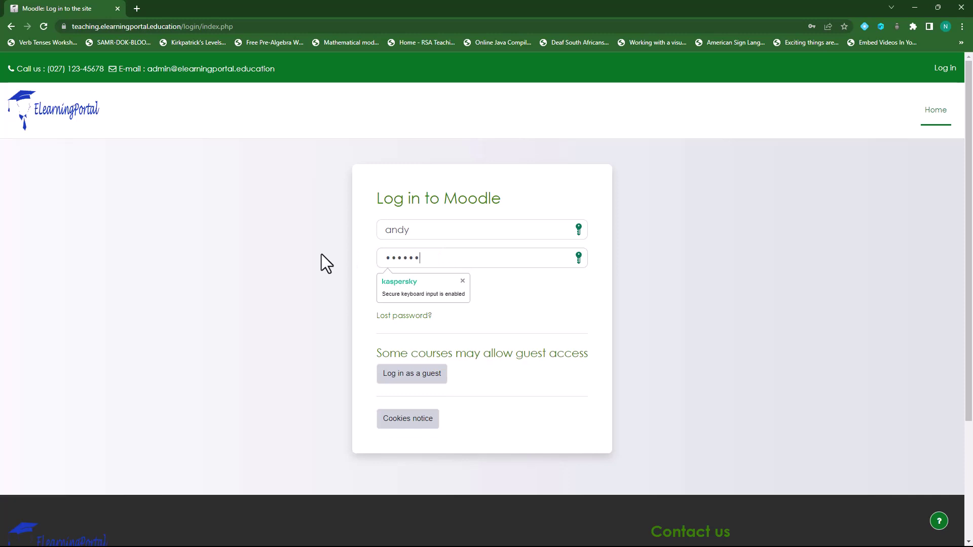
text(••••)
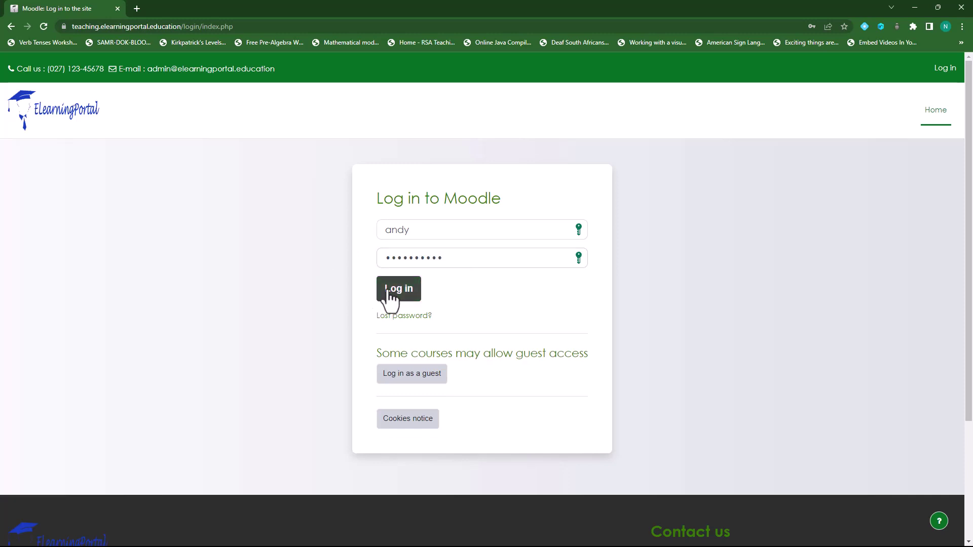
click(390, 294)
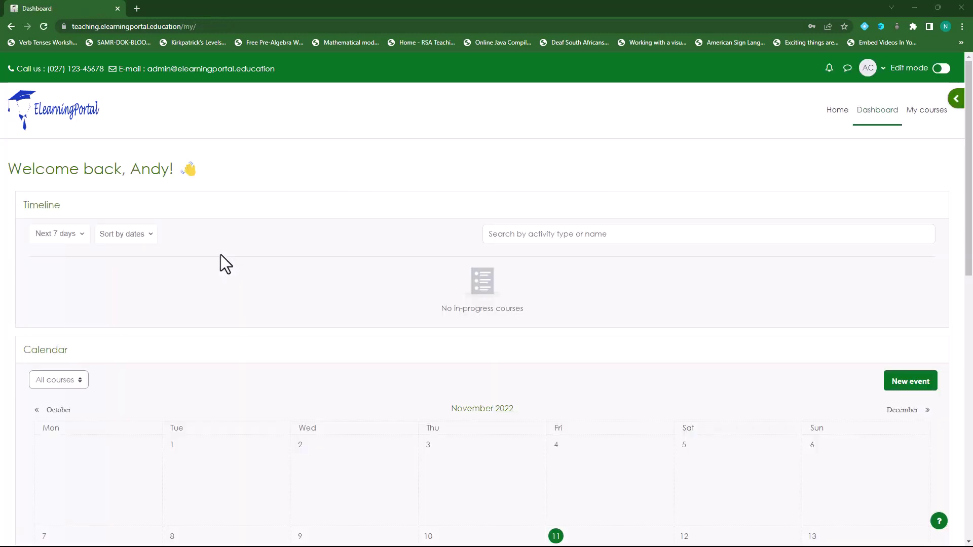
Dismiss the save-password prompt, open the ICT for all Functional Skills quiz and start an attempt.
click(217, 317)
click(935, 119)
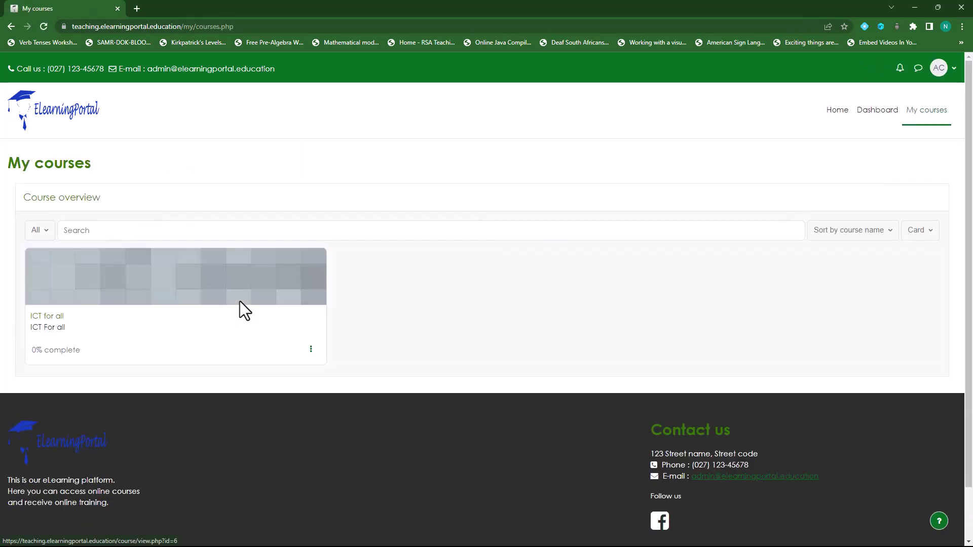
click(51, 318)
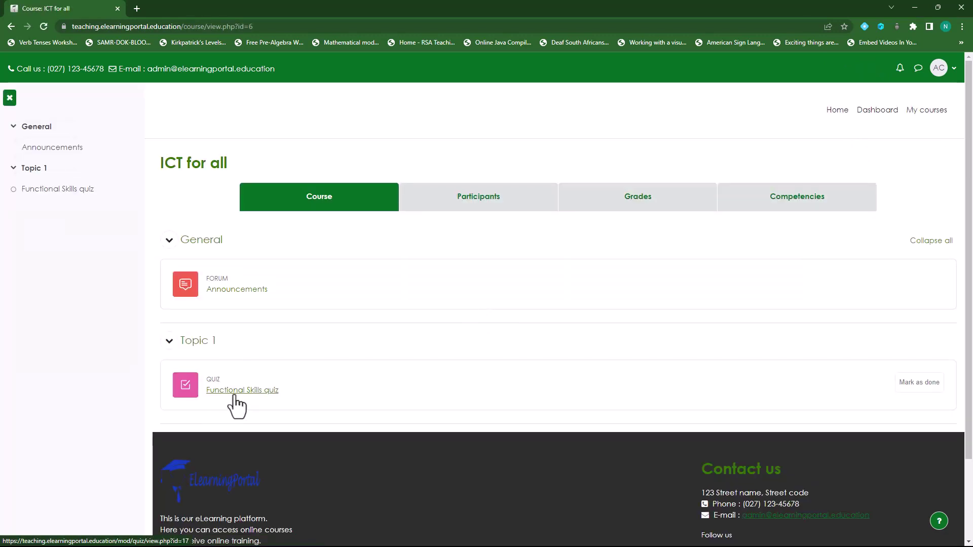
click(253, 391)
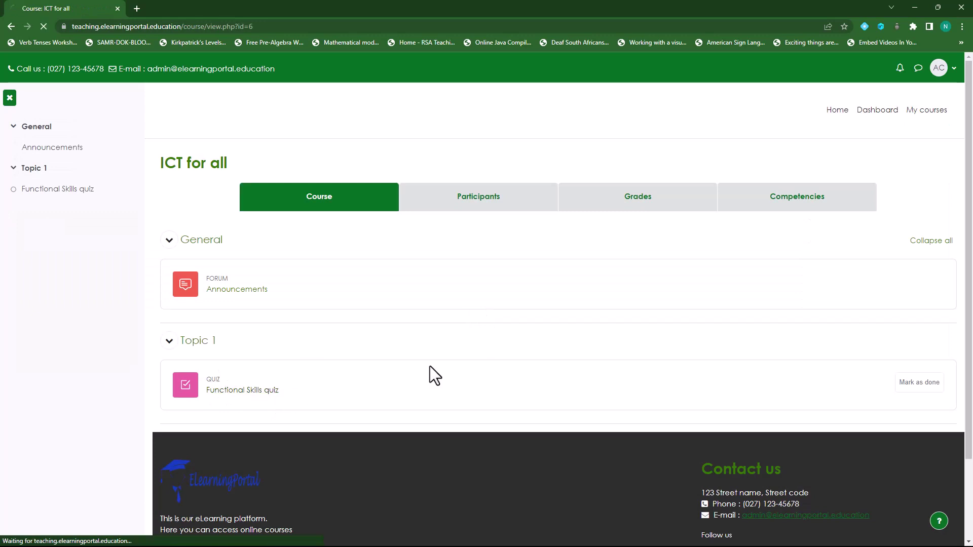
click(203, 267)
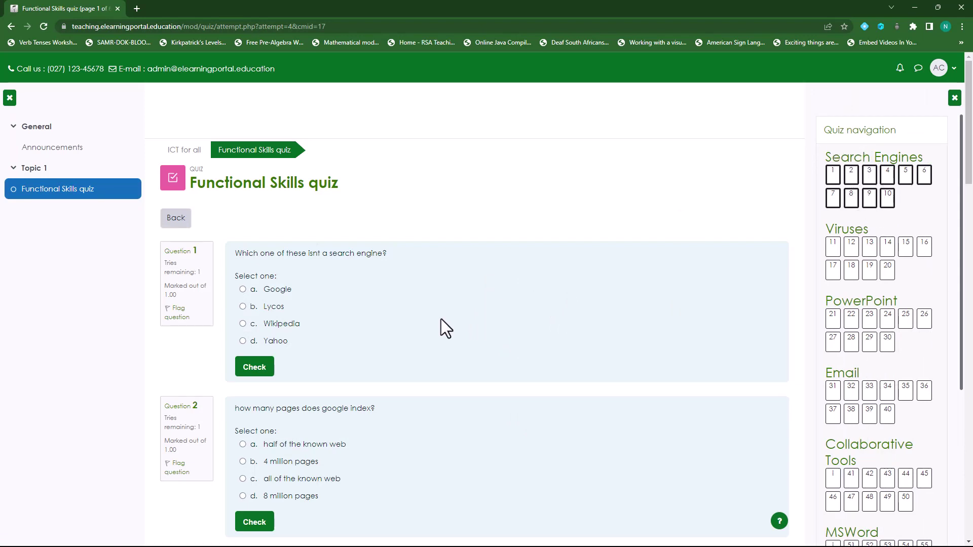
Answer and check questions 1, 2 and 4: Lycos, half of the known web, and the second option.
click(243, 307)
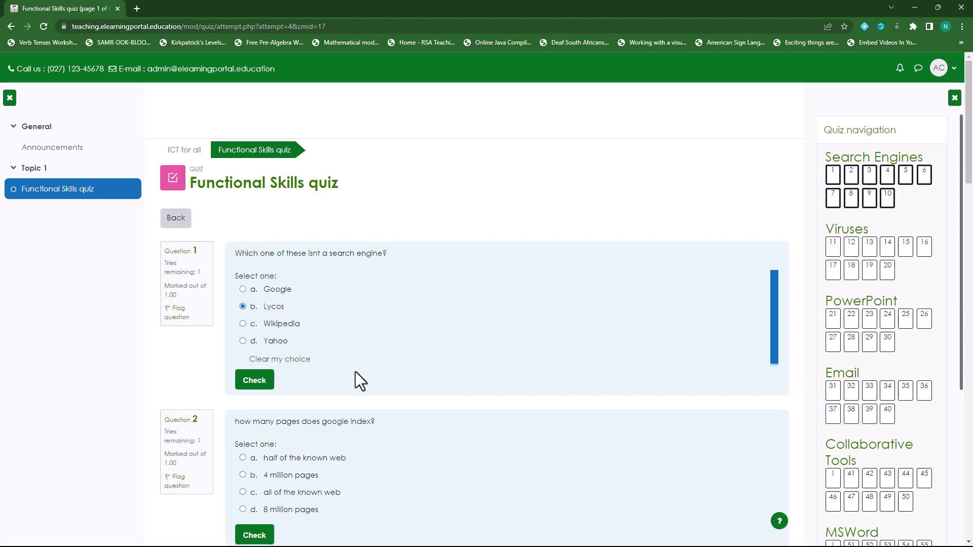
click(253, 383)
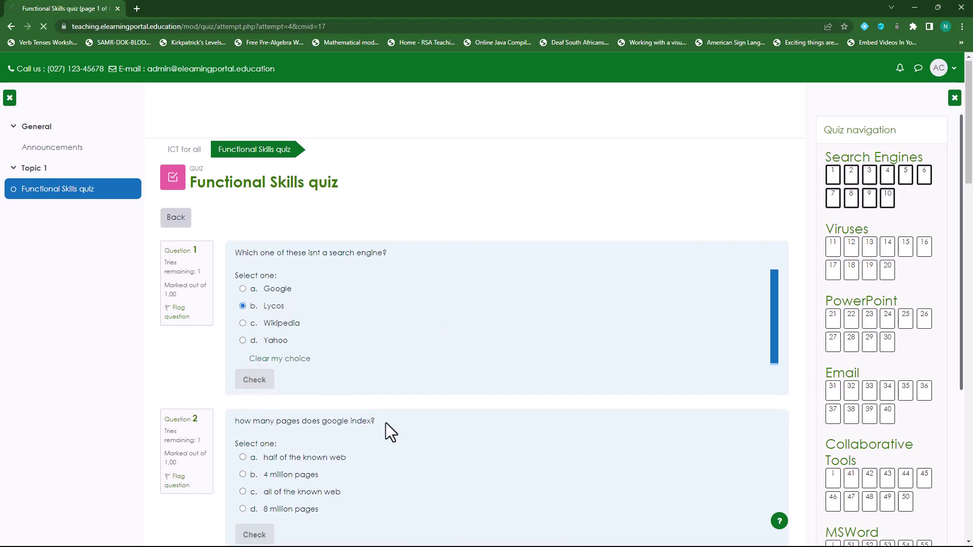
scroll(271, 347, down, 4)
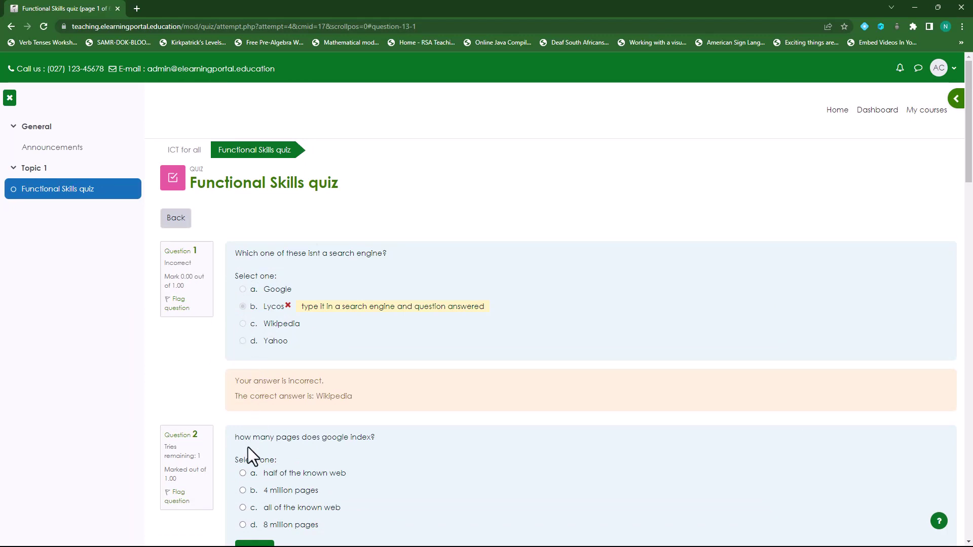
click(242, 473)
scroll(482, 421, down, 5)
click(256, 314)
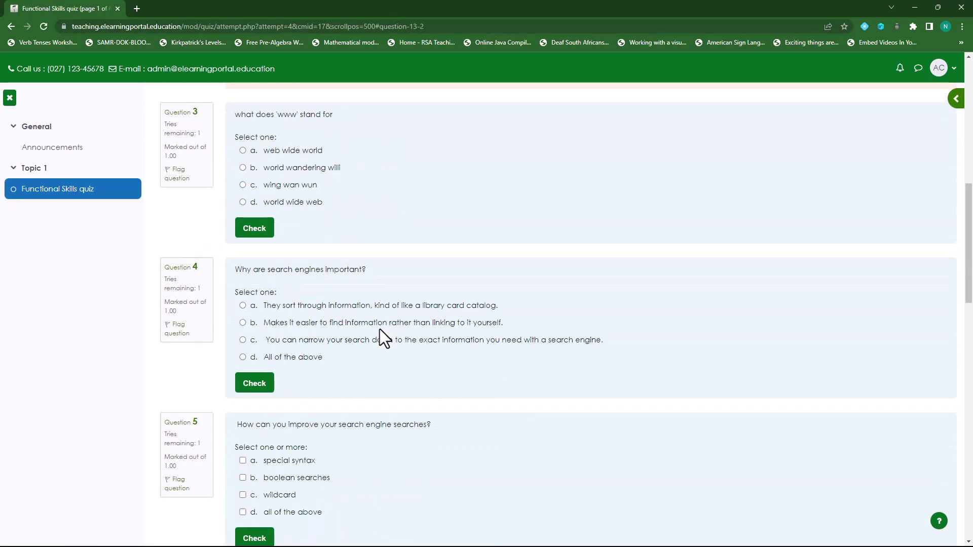
click(272, 322)
scroll(319, 355, down, 3)
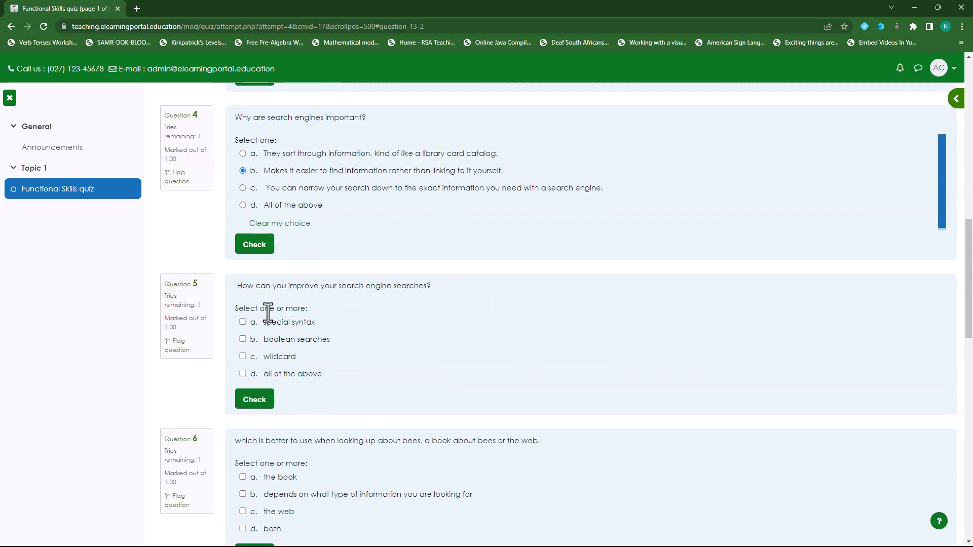
click(255, 244)
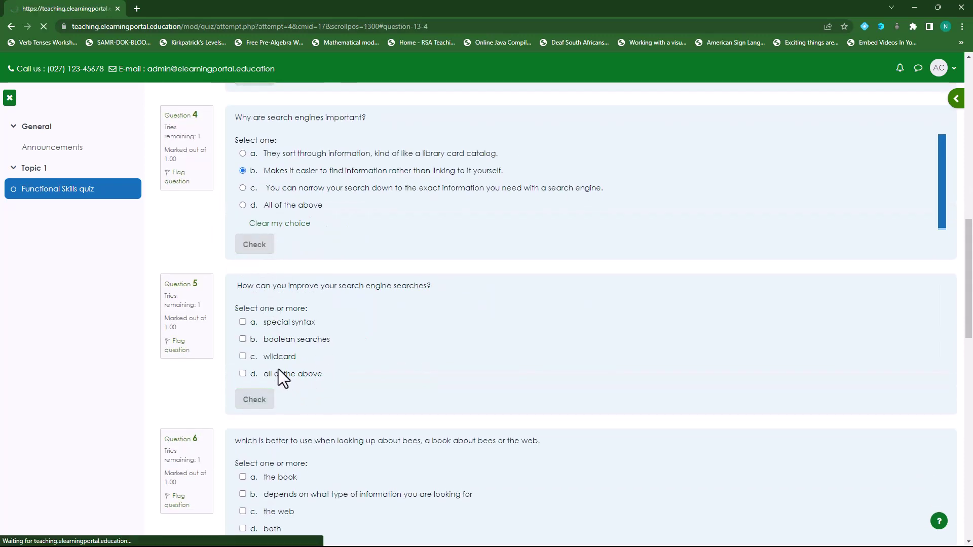
Answer and check questions 5, 6, 7, 9 and 10, then move on to page 2.
click(274, 358)
click(254, 417)
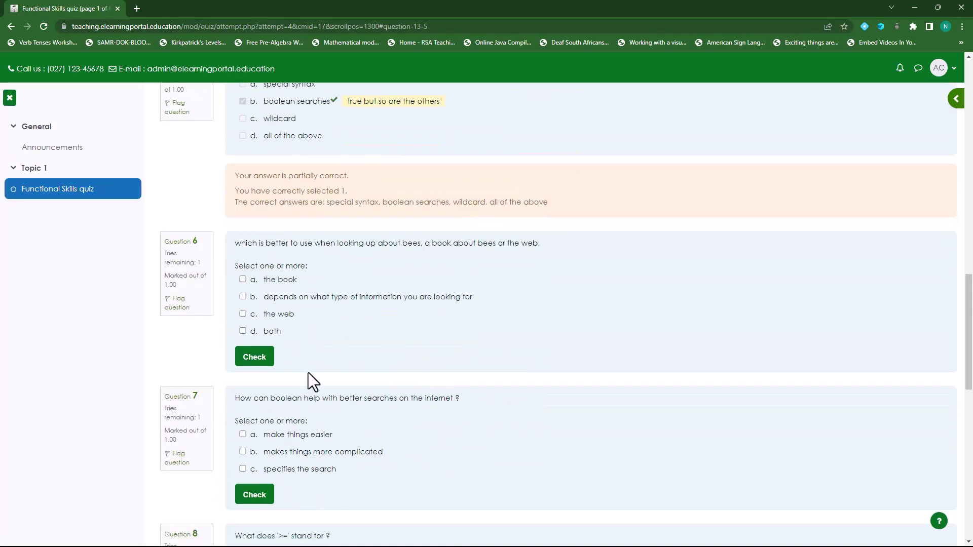
click(243, 314)
click(254, 357)
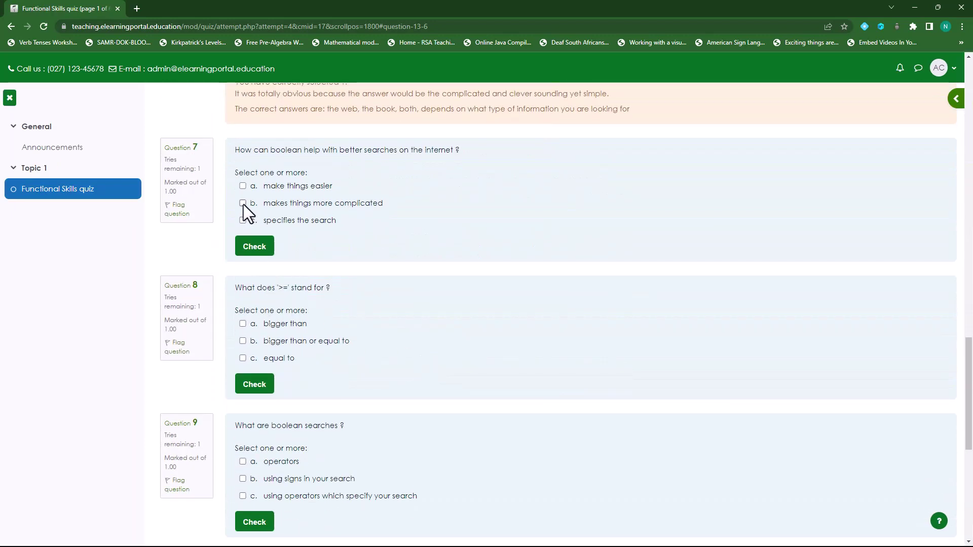
click(243, 203)
click(254, 247)
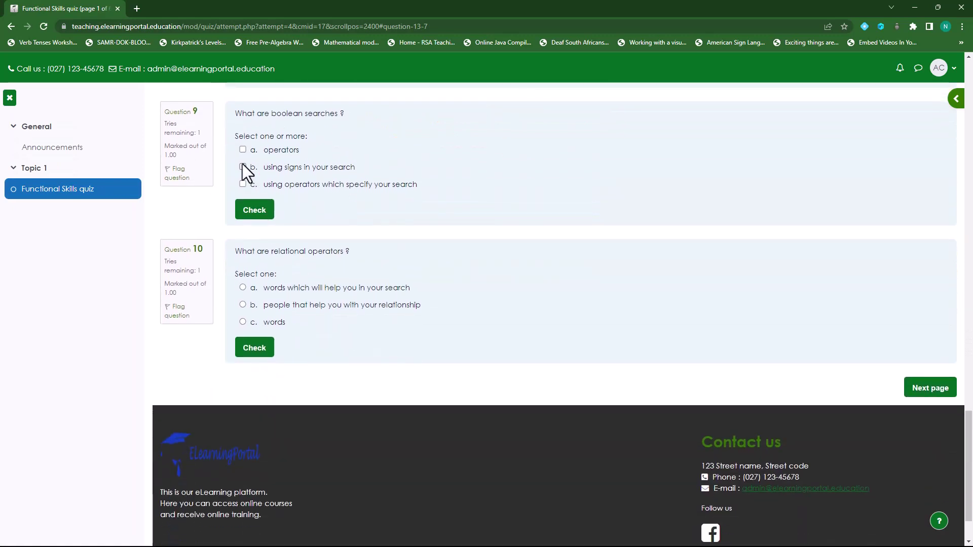
click(243, 166)
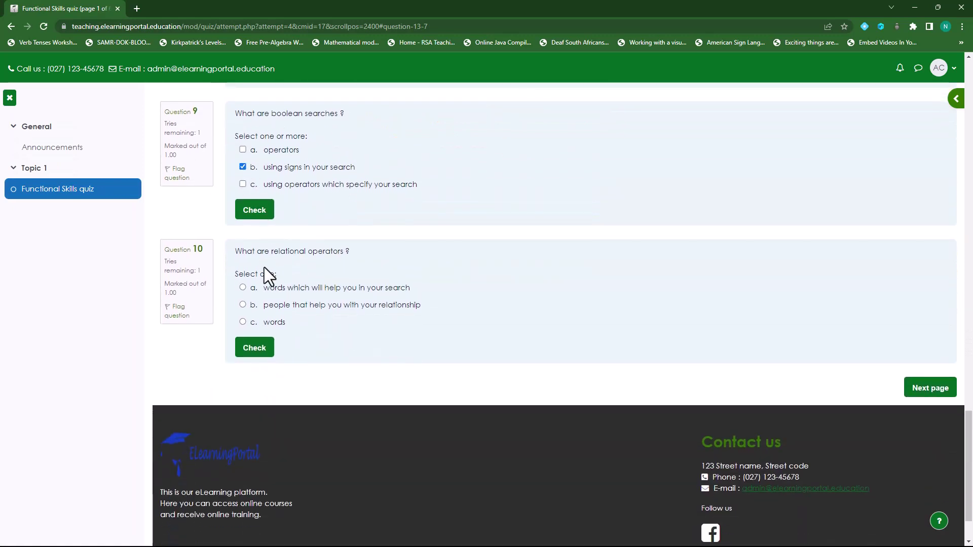
click(243, 305)
click(254, 210)
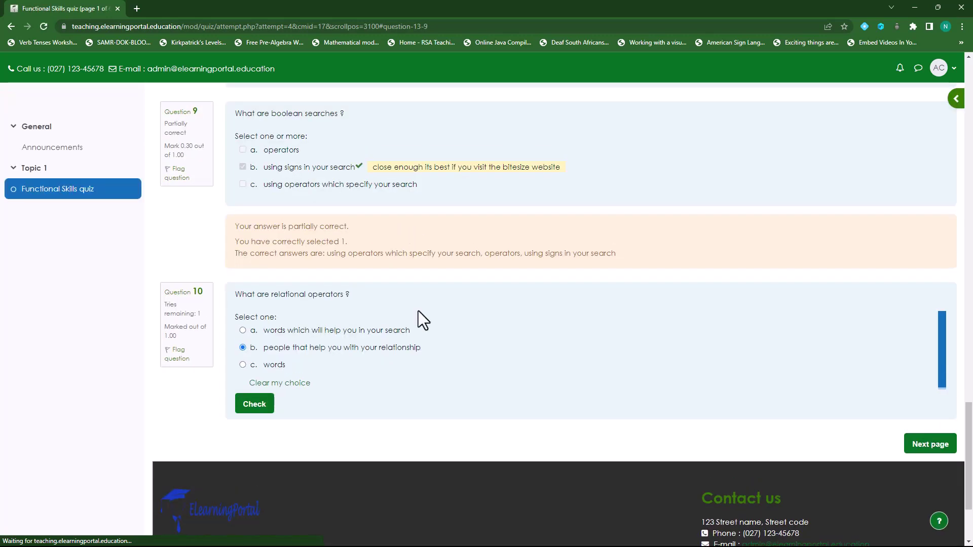
click(255, 404)
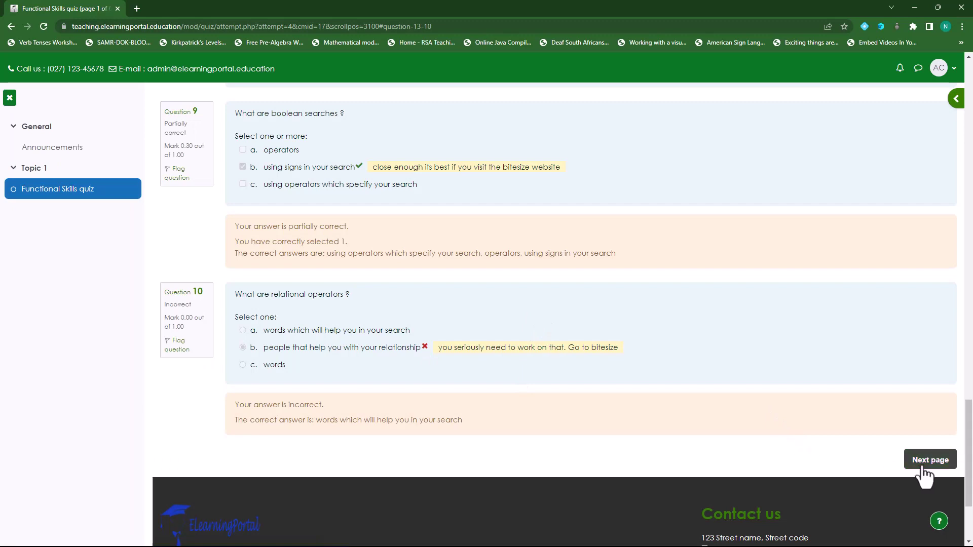
click(925, 472)
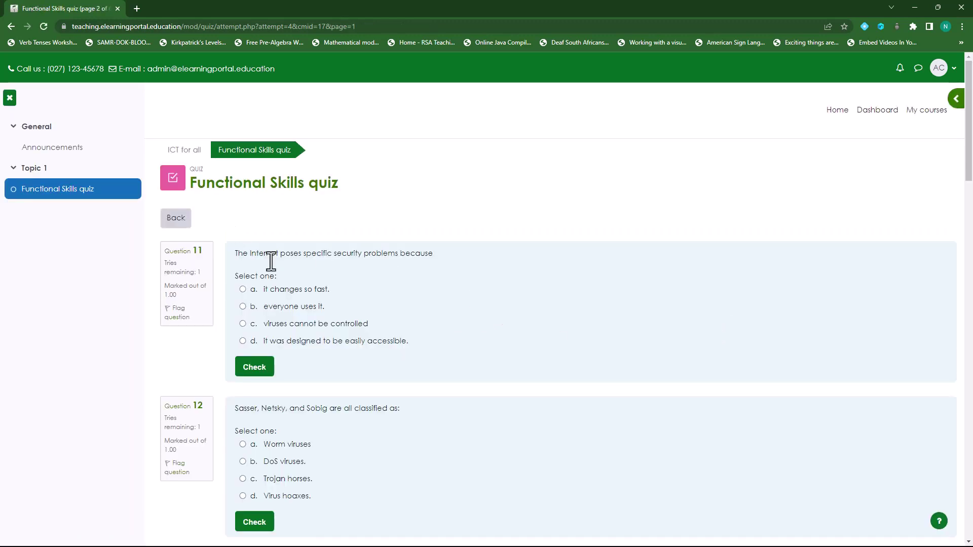
Answer and check question 11 (everyone uses it) and question 12 (DoS viruses).
scroll(303, 275, down, 1)
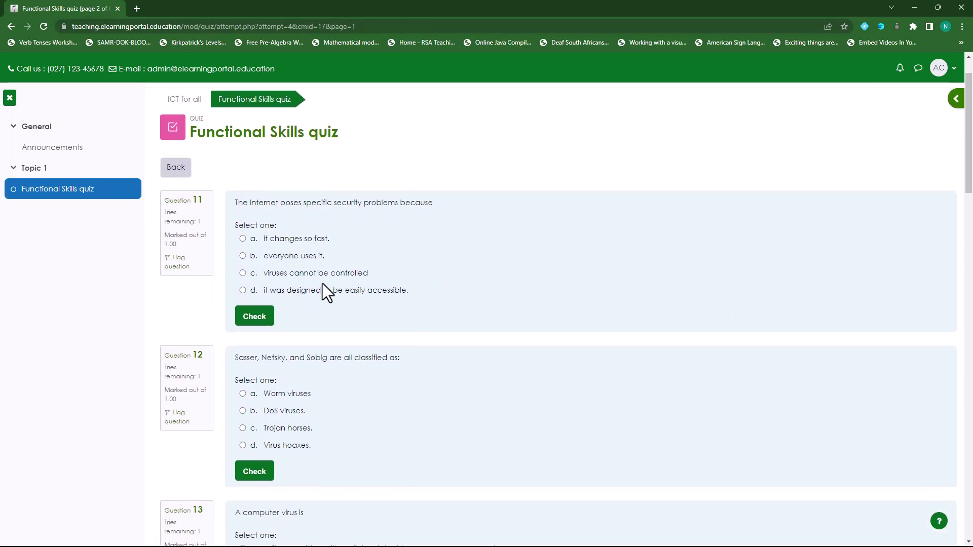
click(242, 256)
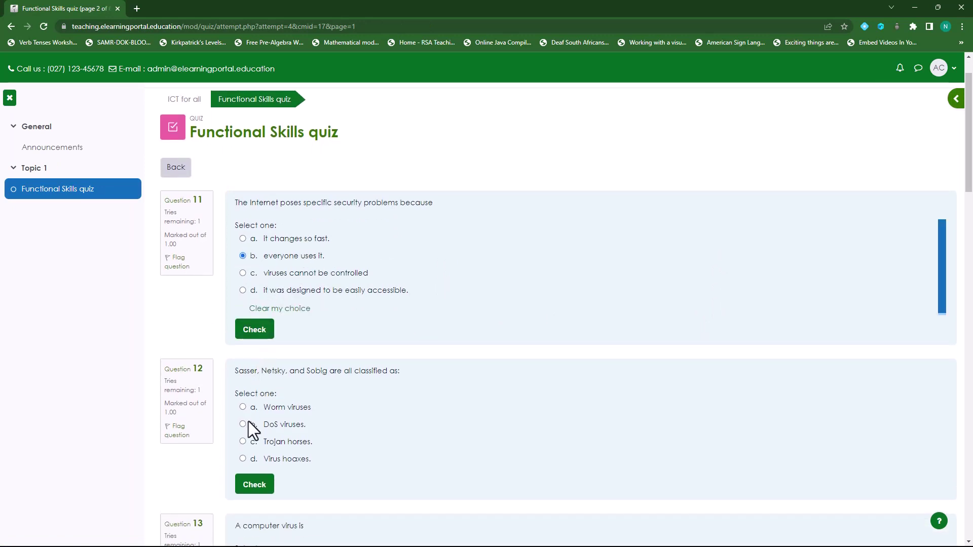
click(255, 332)
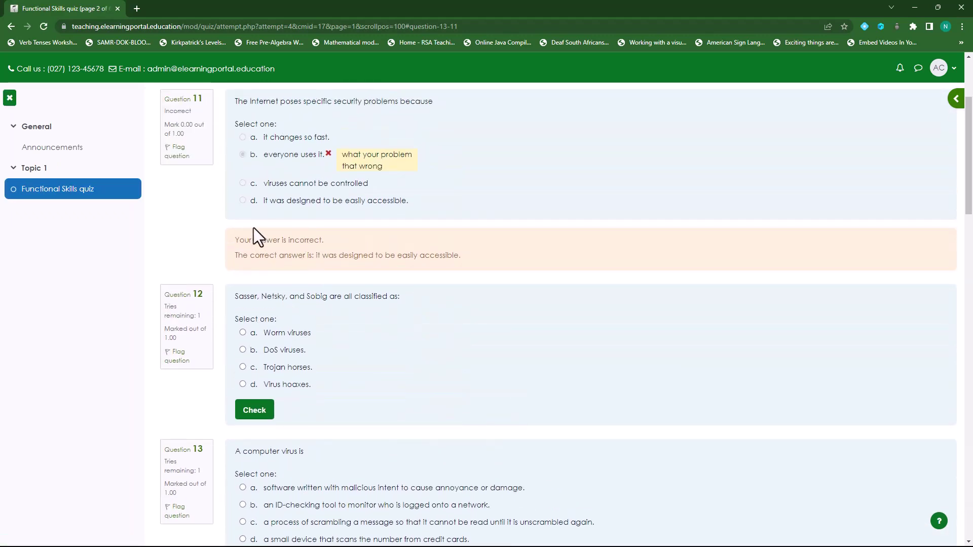
click(244, 350)
click(258, 428)
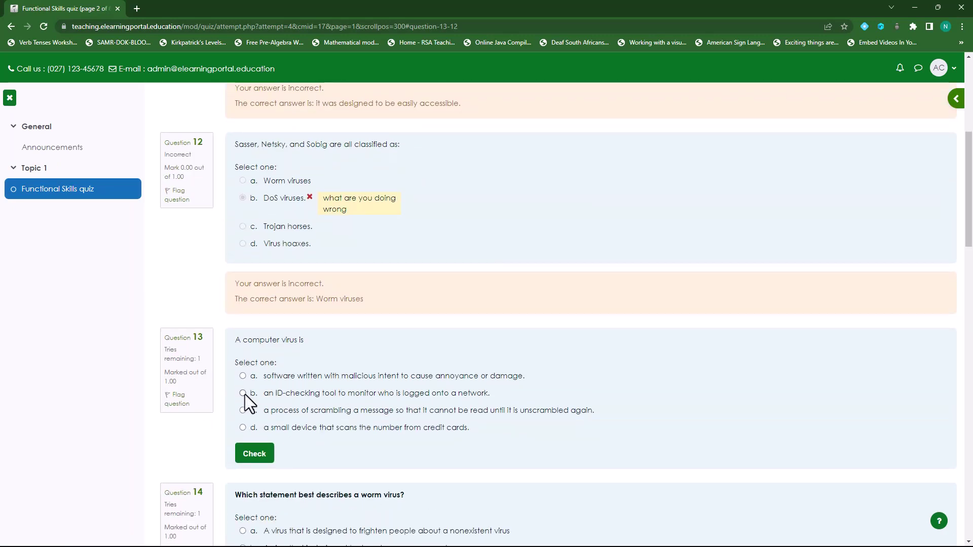
Answer and check questions 13 and 14, then show the quiz navigation panel.
click(243, 393)
scroll(388, 331, down, 3)
click(255, 315)
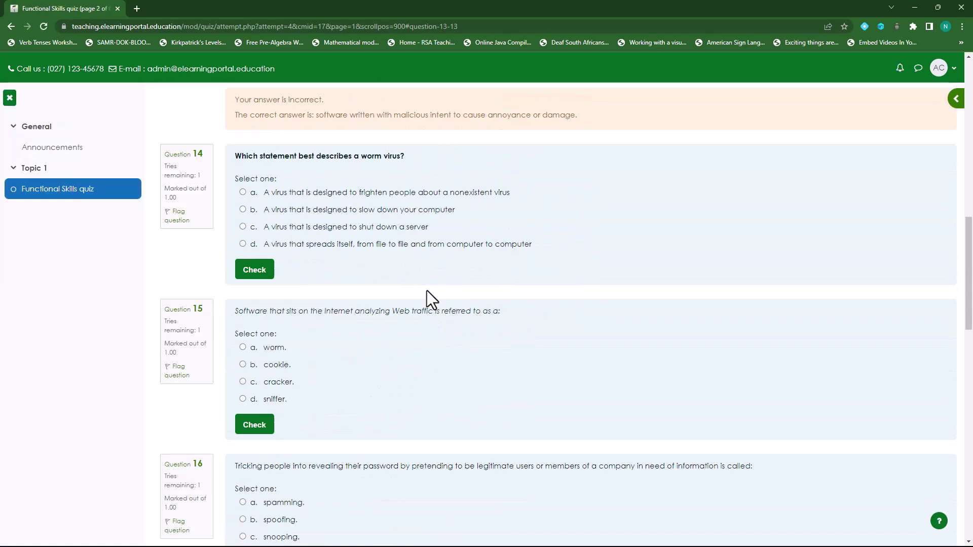
click(243, 184)
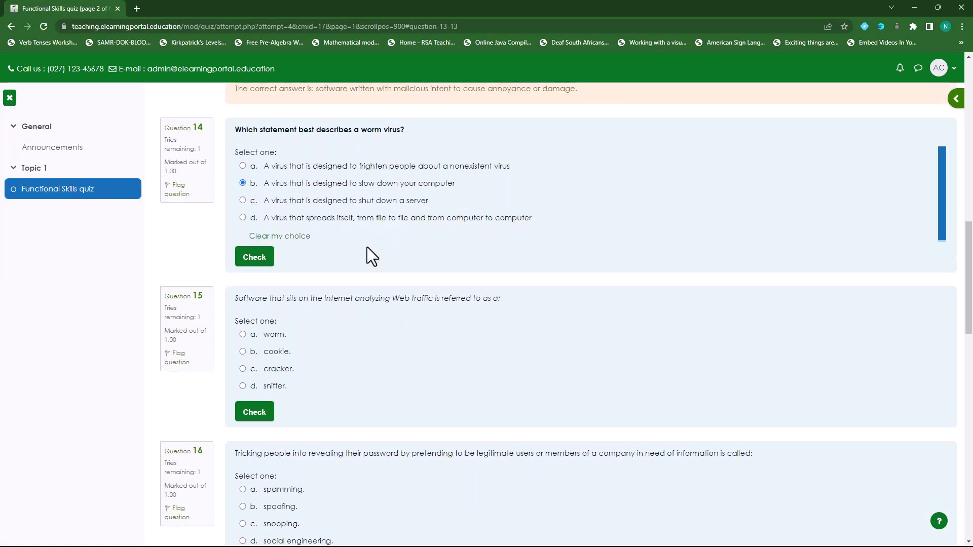
click(256, 257)
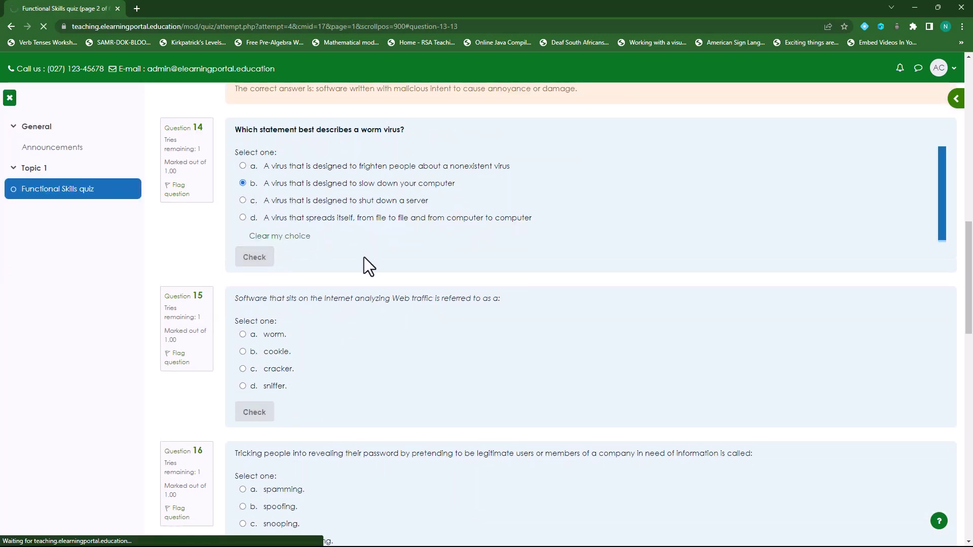
click(956, 100)
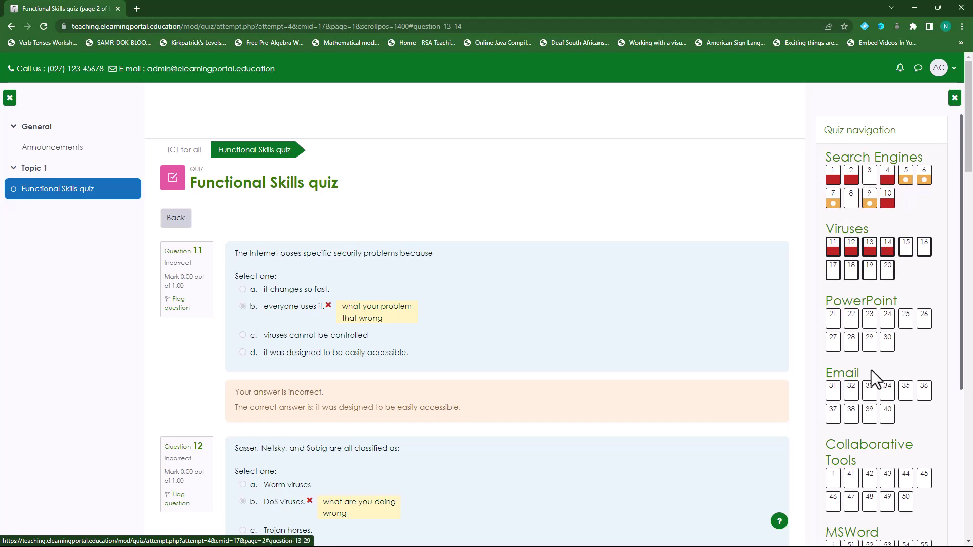
Answer 'cookie' for question 15 and 'spoofing' for question 16, checking each one.
scroll(475, 384, down, 1)
scroll(473, 376, down, 20)
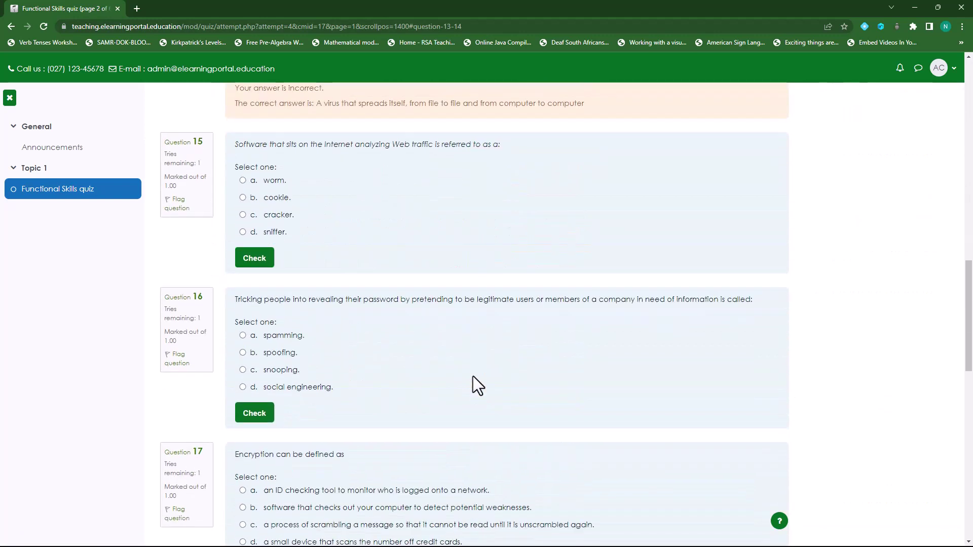
scroll(259, 148, up, 1)
click(243, 125)
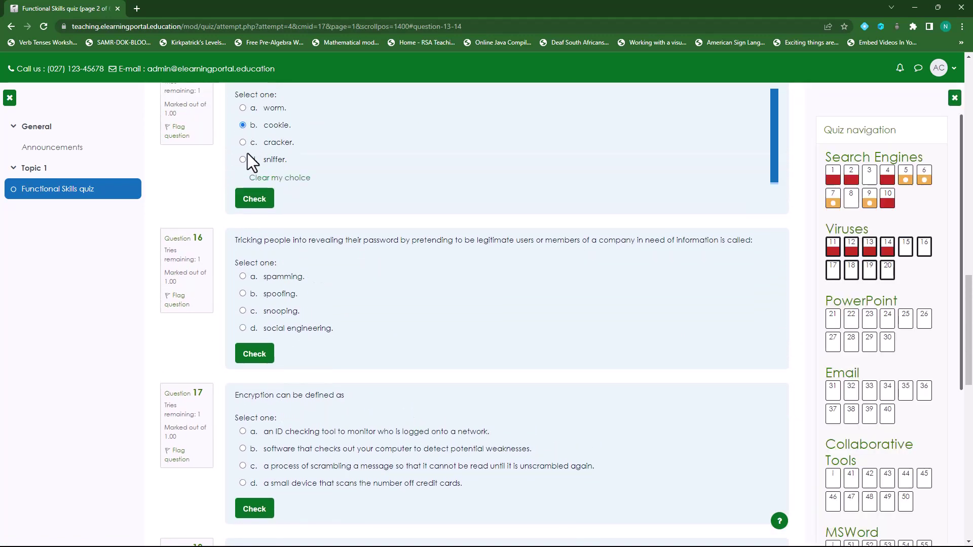
click(254, 199)
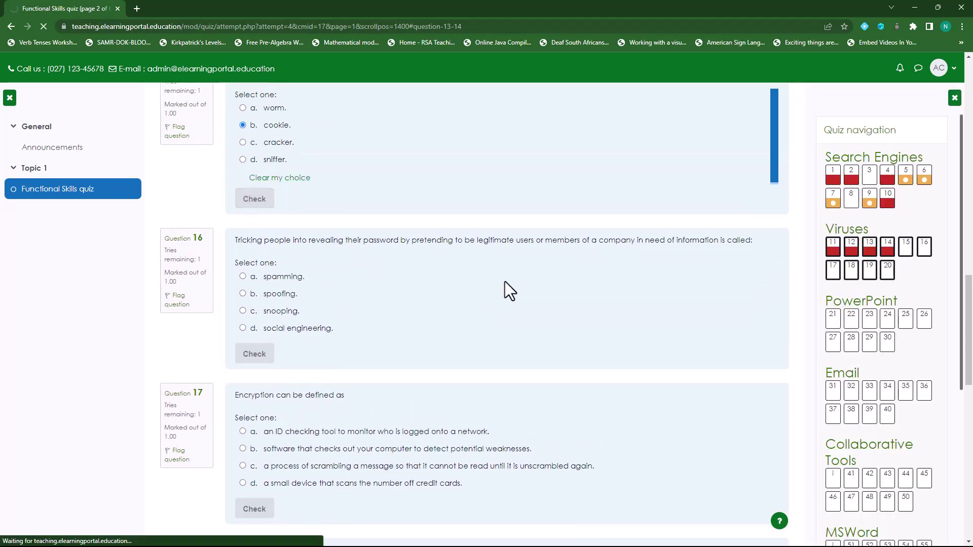
click(278, 219)
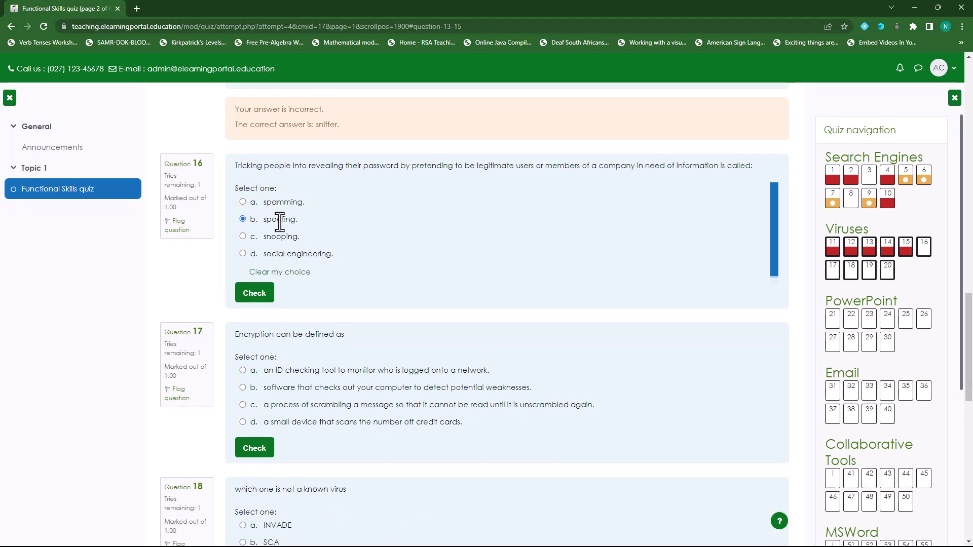
click(256, 294)
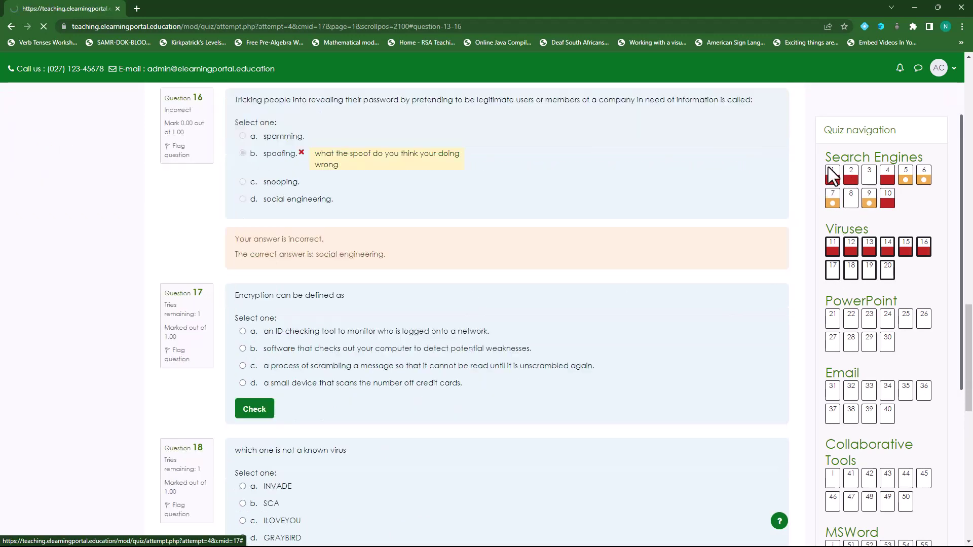
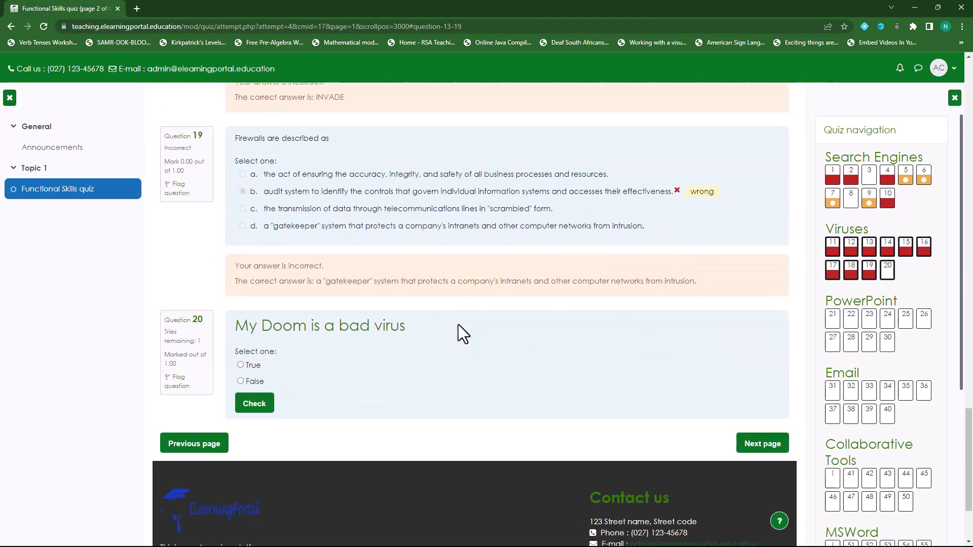
Answer True to the My Doom Question 20, check it, and move to the next page.
click(241, 364)
click(256, 408)
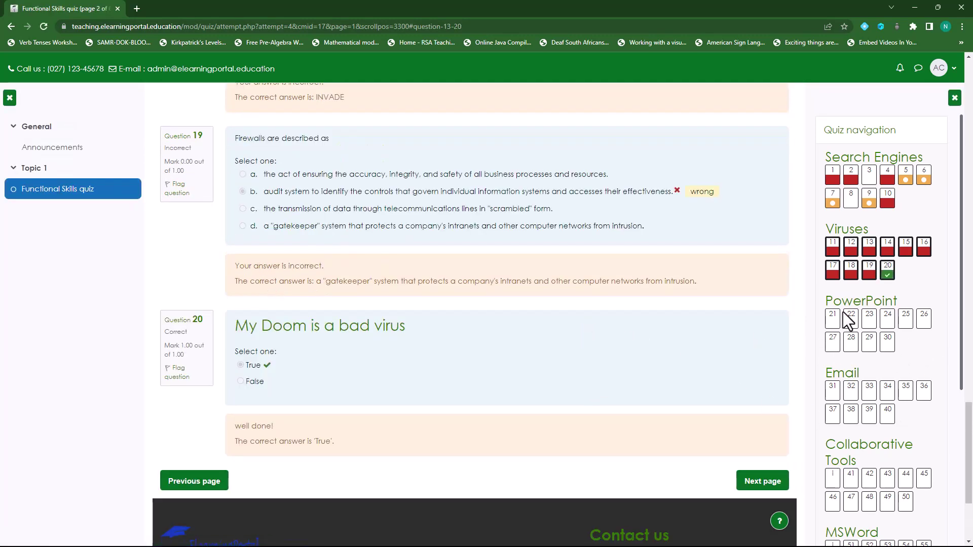
click(755, 484)
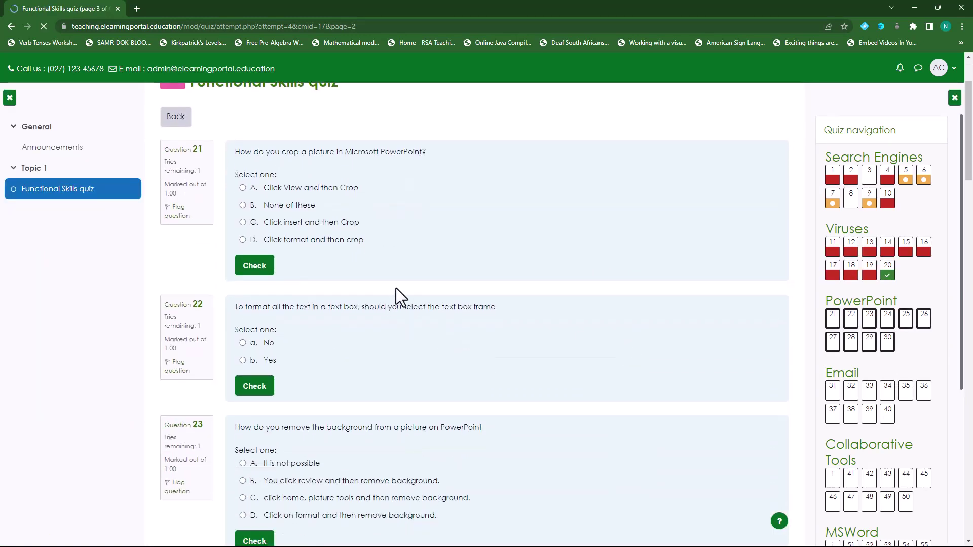
Answer Question 21 with 'None of these' and Question 22 with 'No', checking each.
click(244, 206)
click(258, 280)
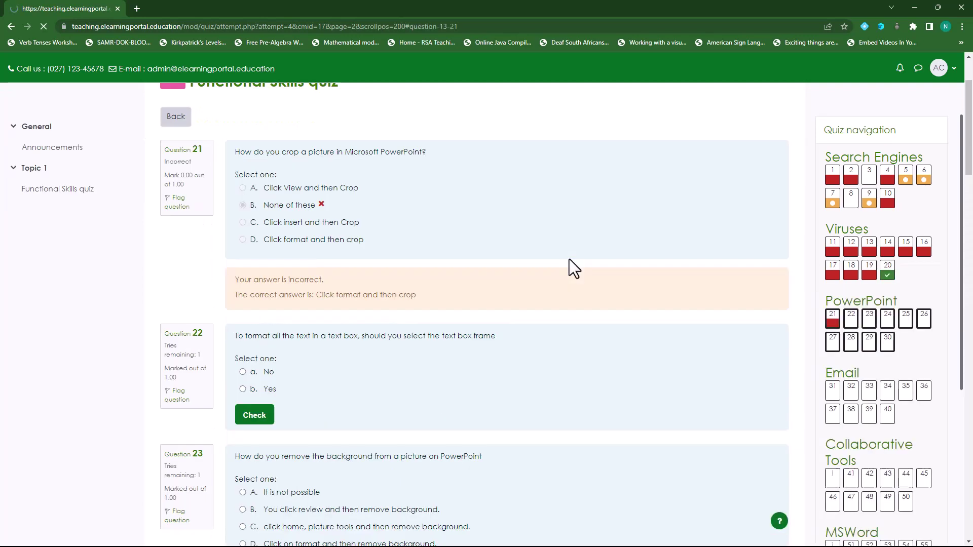
click(243, 372)
click(253, 428)
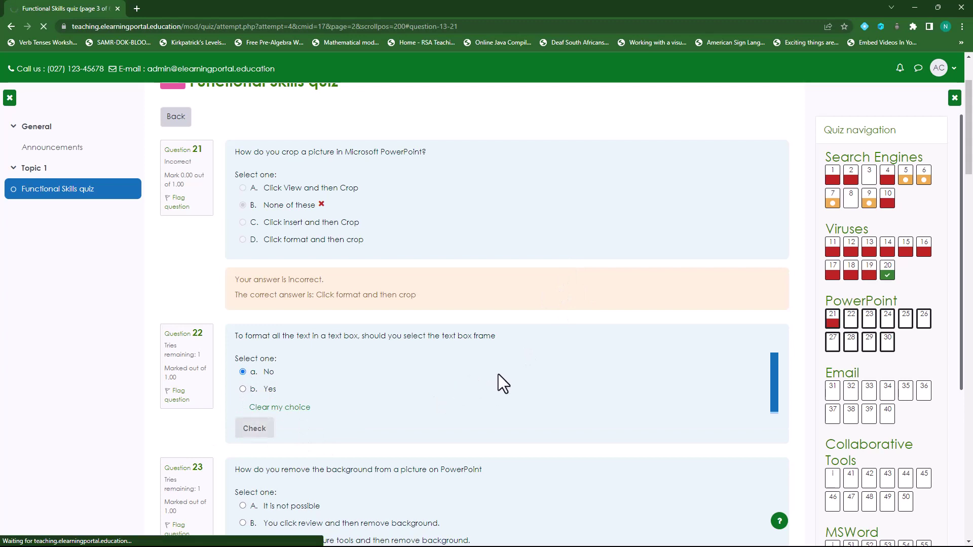
Choose option C for Question 23 and option b for Question 24, checking both.
scroll(472, 355, down, 6)
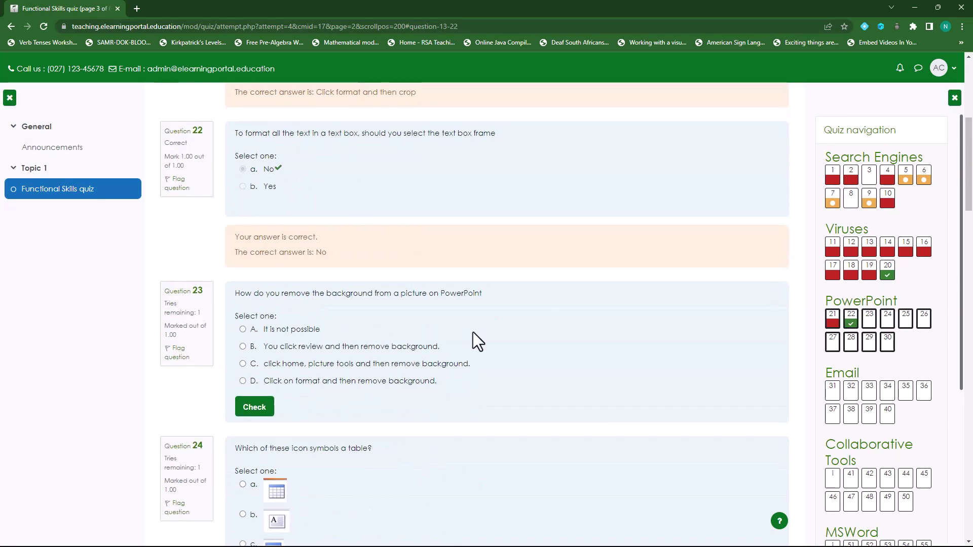
click(244, 262)
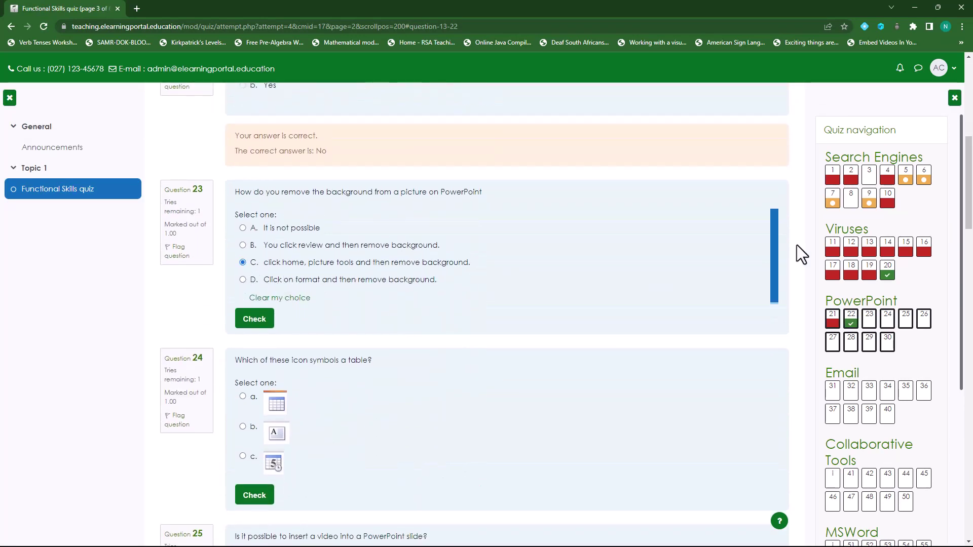
click(268, 326)
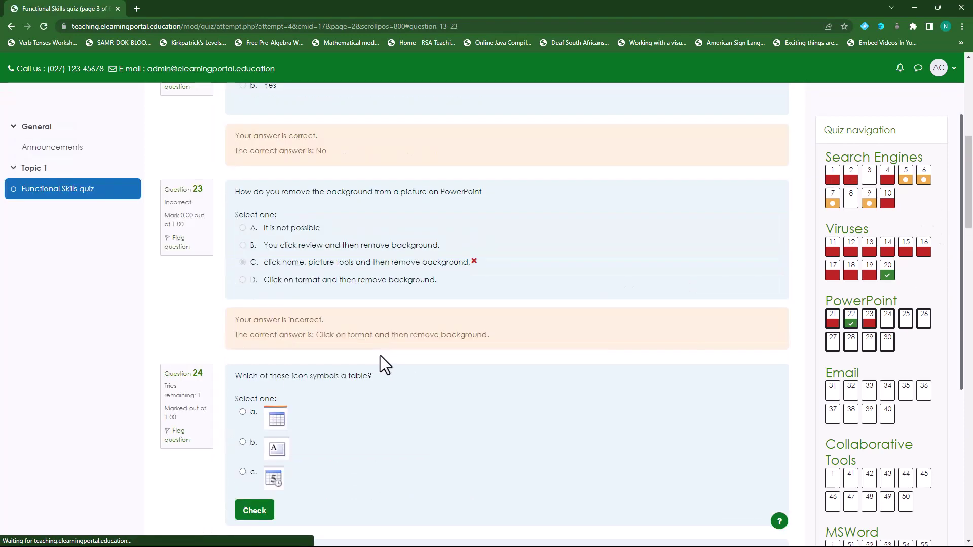
scroll(380, 356, down, 3)
click(243, 291)
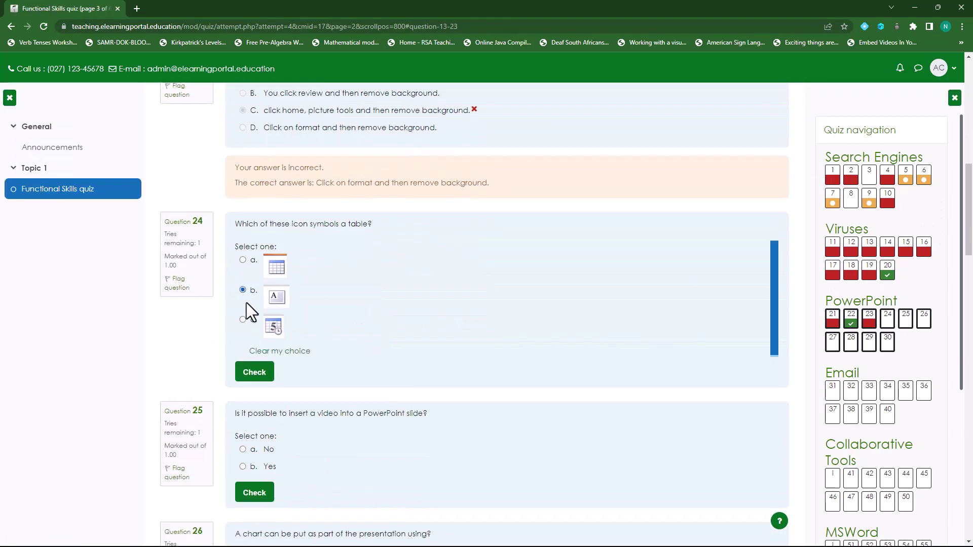
click(255, 372)
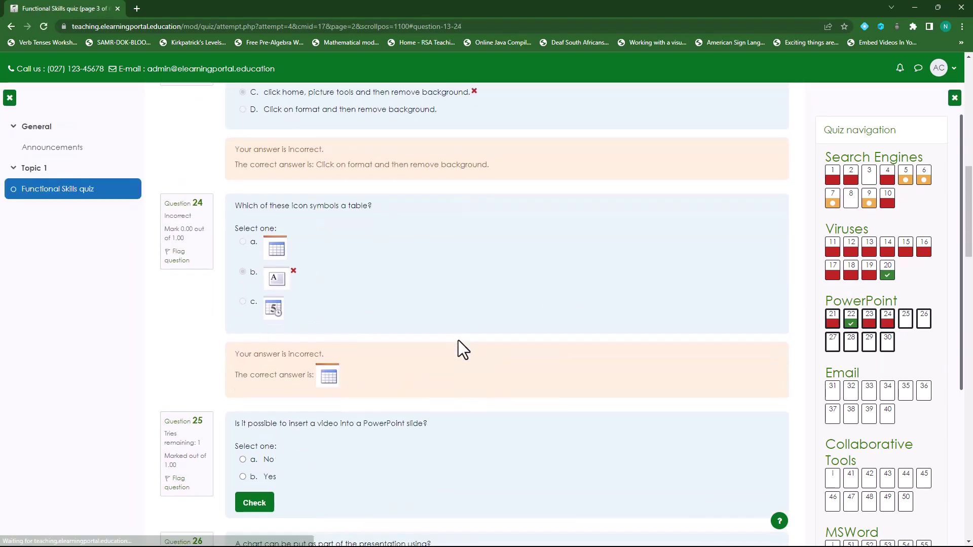
Answer No to Question 25, check it, and review the checked results on the page.
click(244, 326)
click(254, 383)
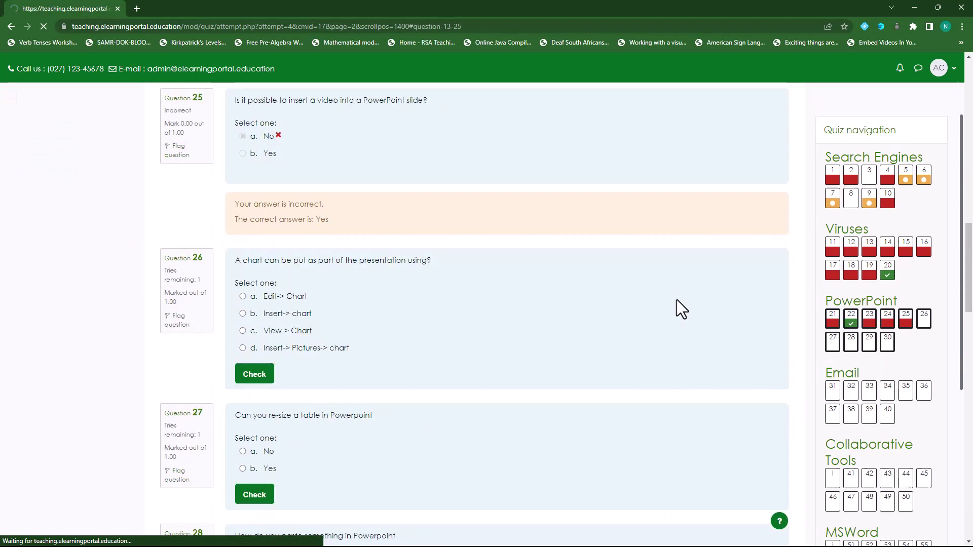
scroll(857, 416, down, 5)
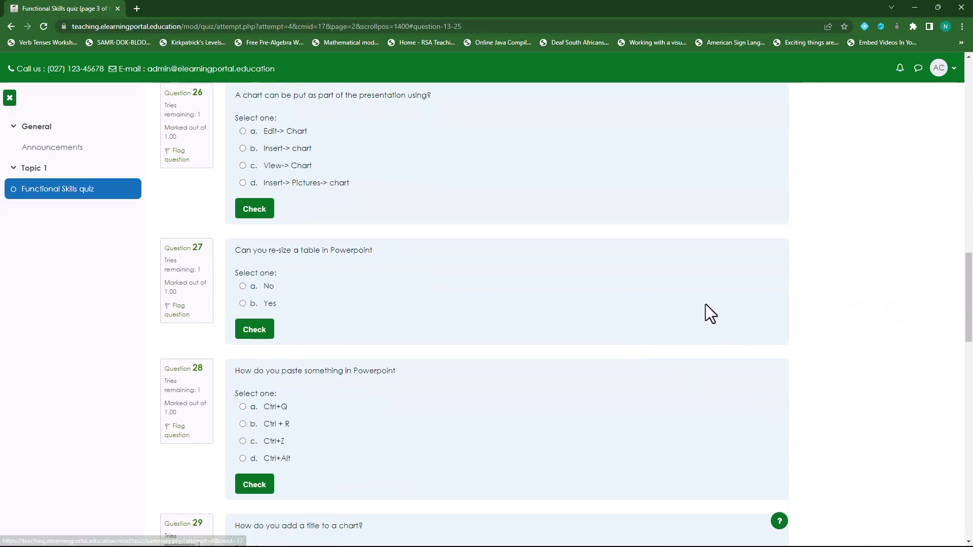
scroll(775, 303, up, 15)
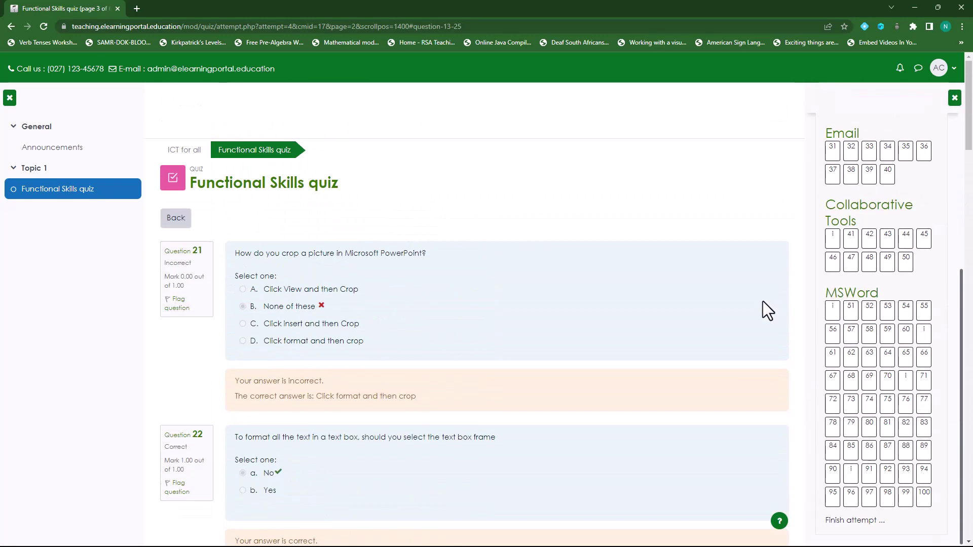
scroll(621, 306, down, 6)
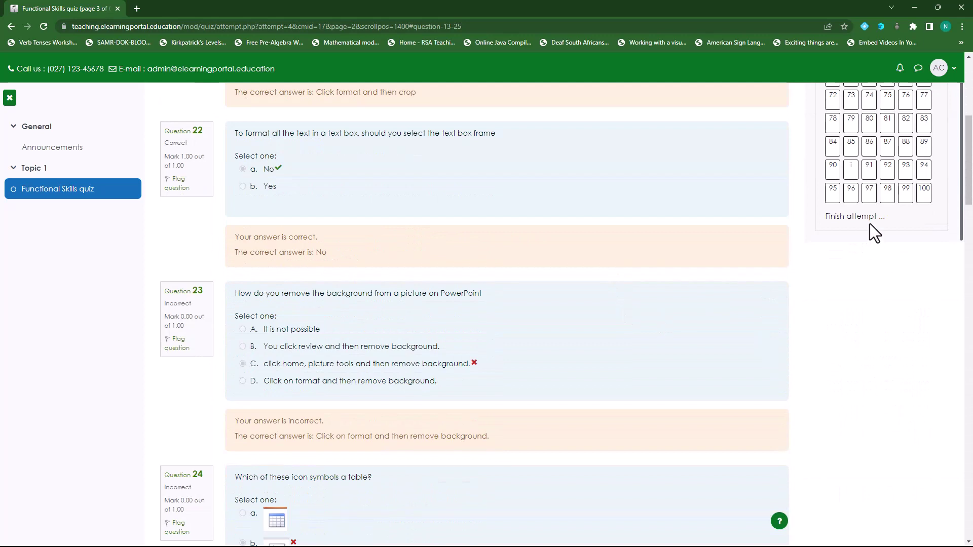
Finish the quiz attempt, then submit all answers and confirm the submission.
click(854, 221)
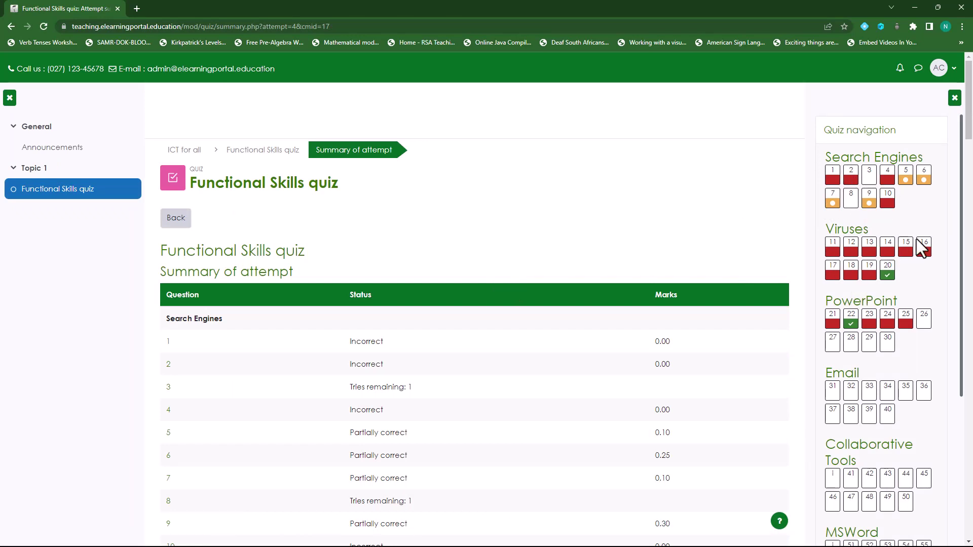
scroll(853, 394, down, 4)
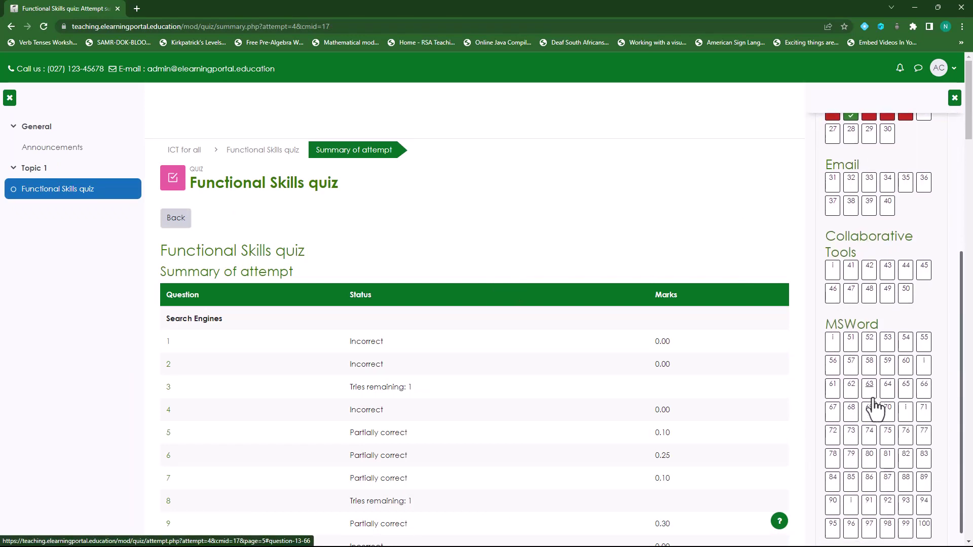
scroll(526, 341, down, 20)
scroll(525, 340, down, 20)
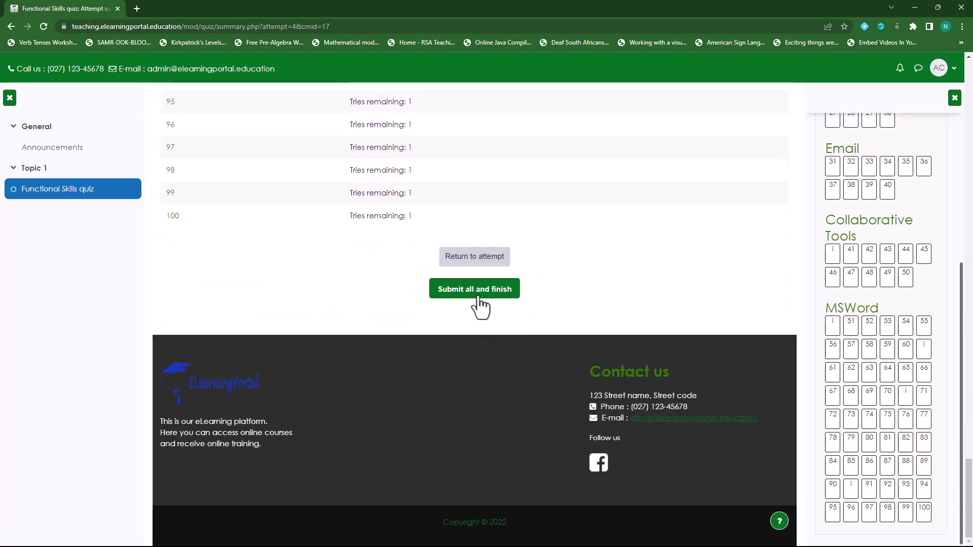
click(479, 295)
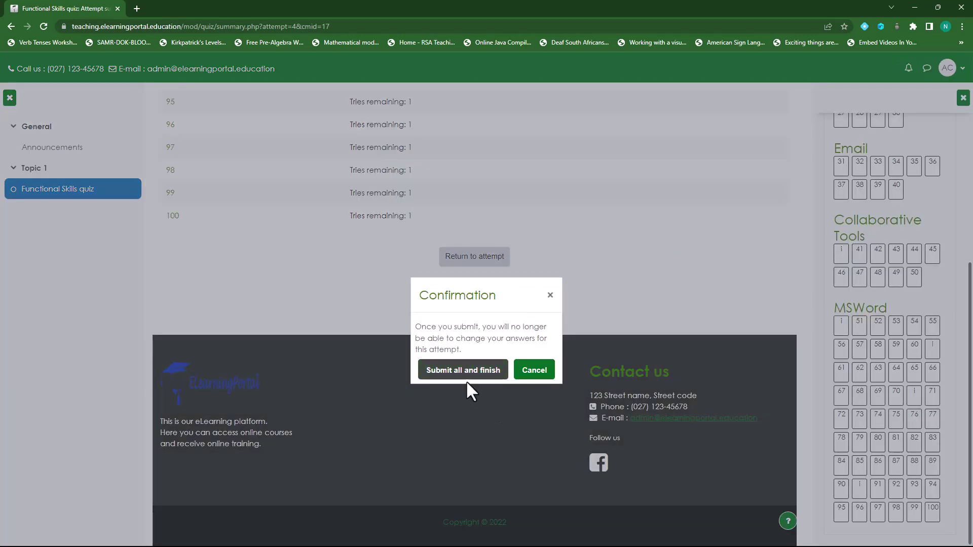
click(473, 375)
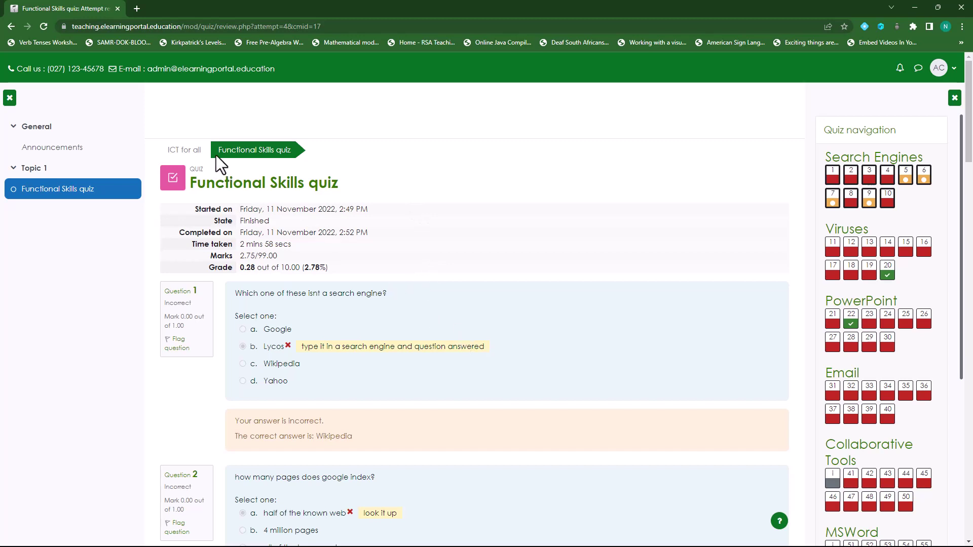
View the Functional Skills quiz grade in the ICT for all course grades, then log out.
click(185, 150)
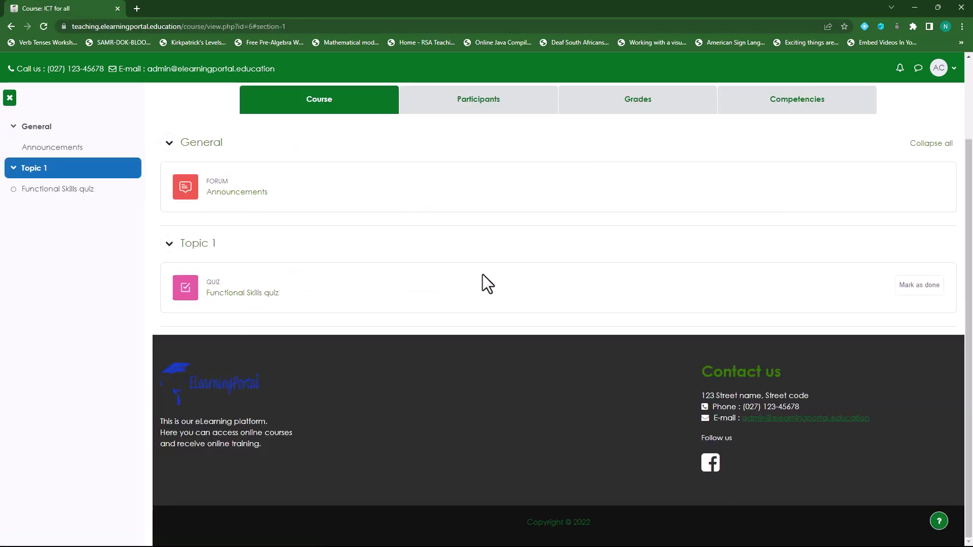
scroll(583, 306, up, 2)
click(641, 199)
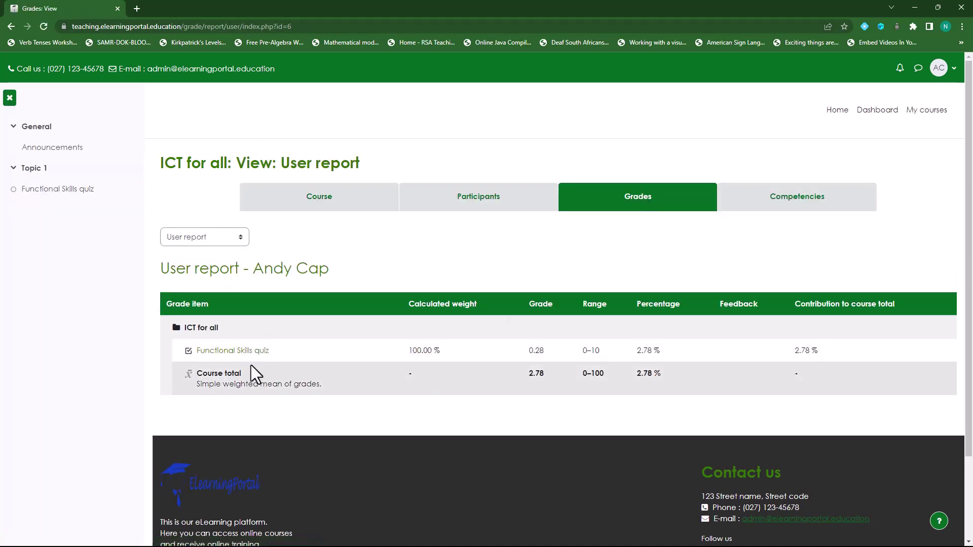
click(235, 351)
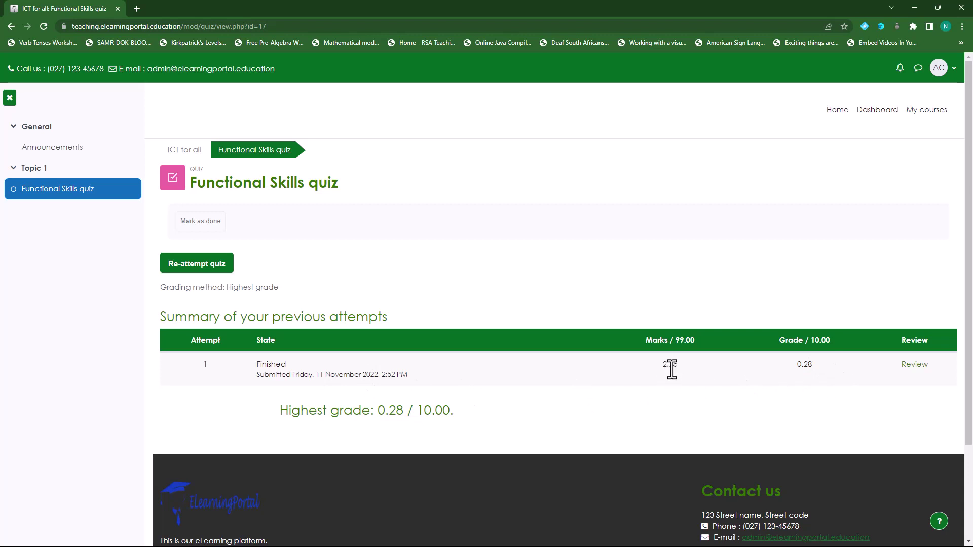
click(952, 71)
click(869, 242)
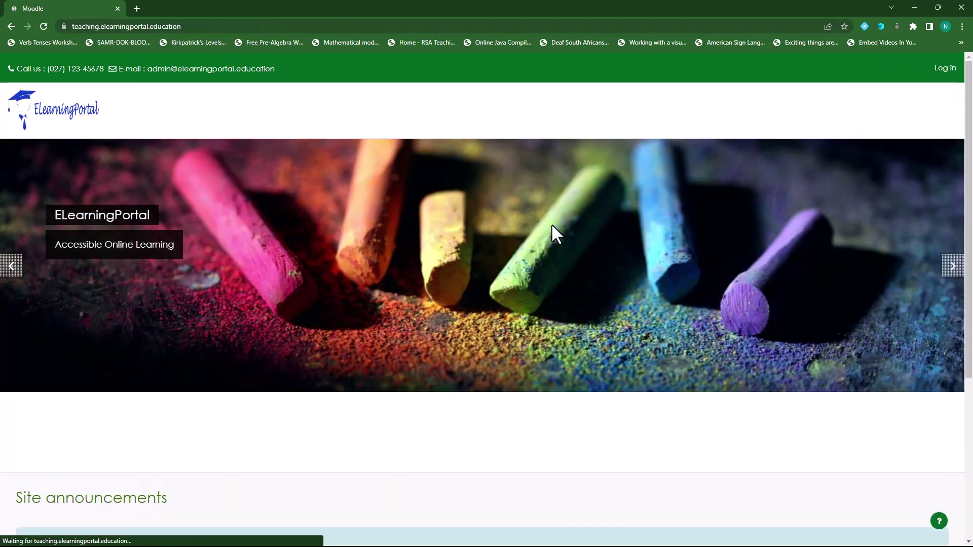
Log in with username 'admin', replacing the prefilled name, and paste the account password.
click(949, 73)
drag(443, 229, 375, 219)
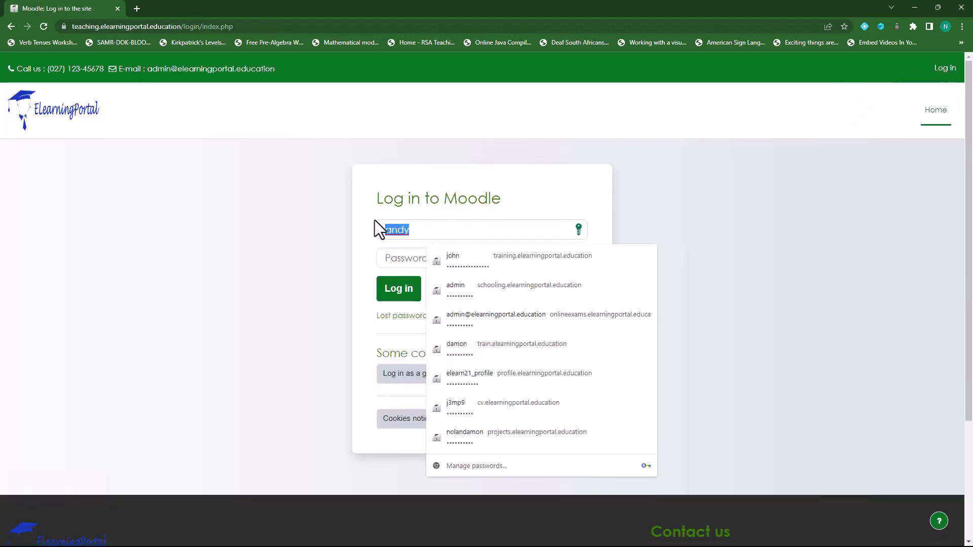
text(admin)
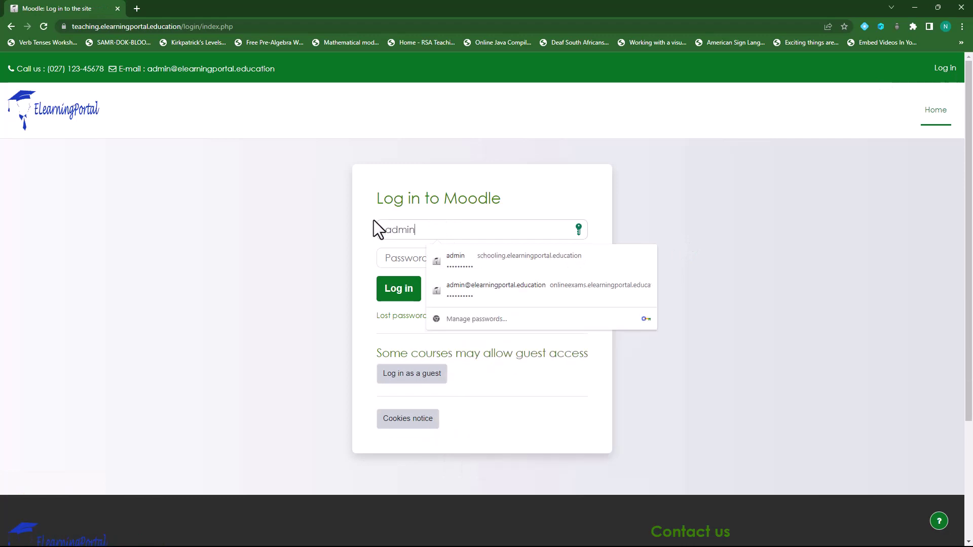
click(413, 259)
key(ctrl+v)
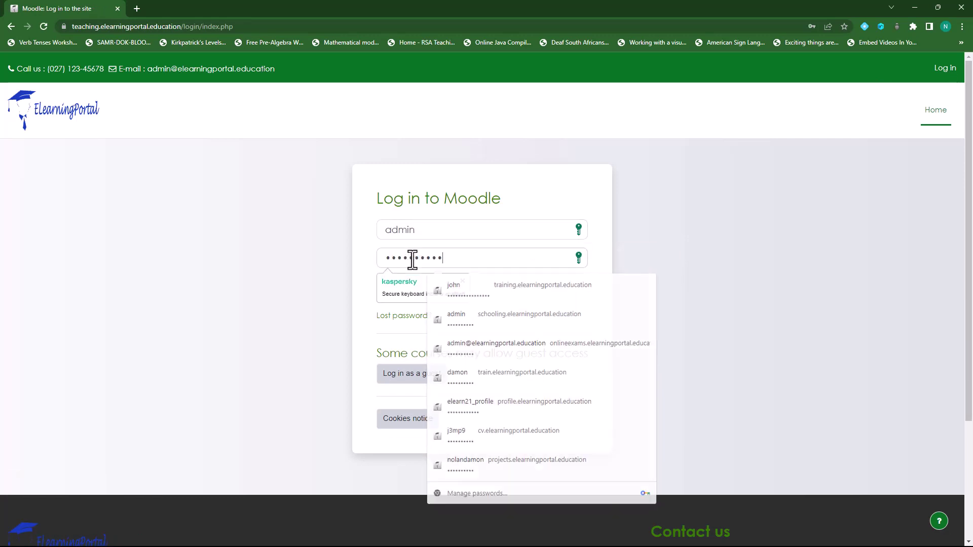
click(413, 296)
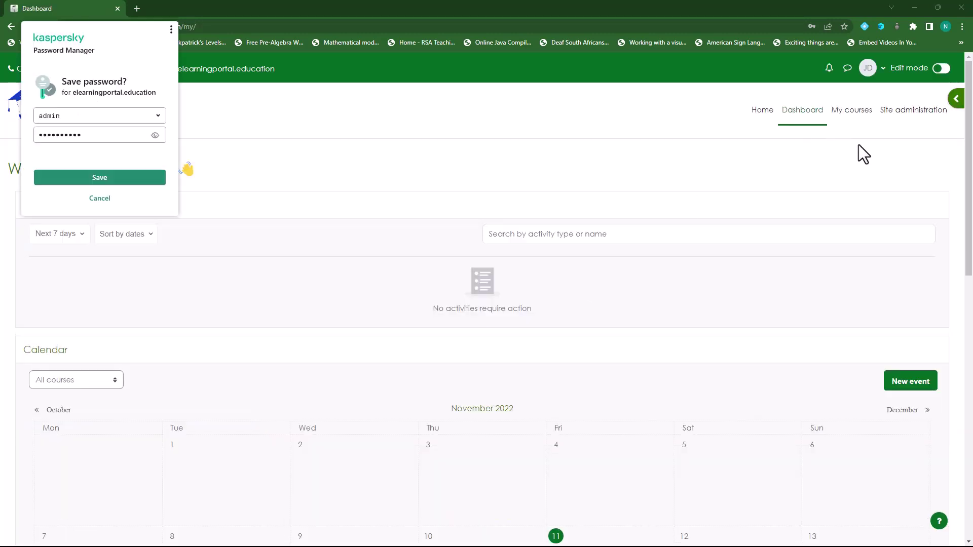
Dismiss the save-password prompt, then go from Home to the ICT for all course's Functional Skills quiz results.
click(100, 199)
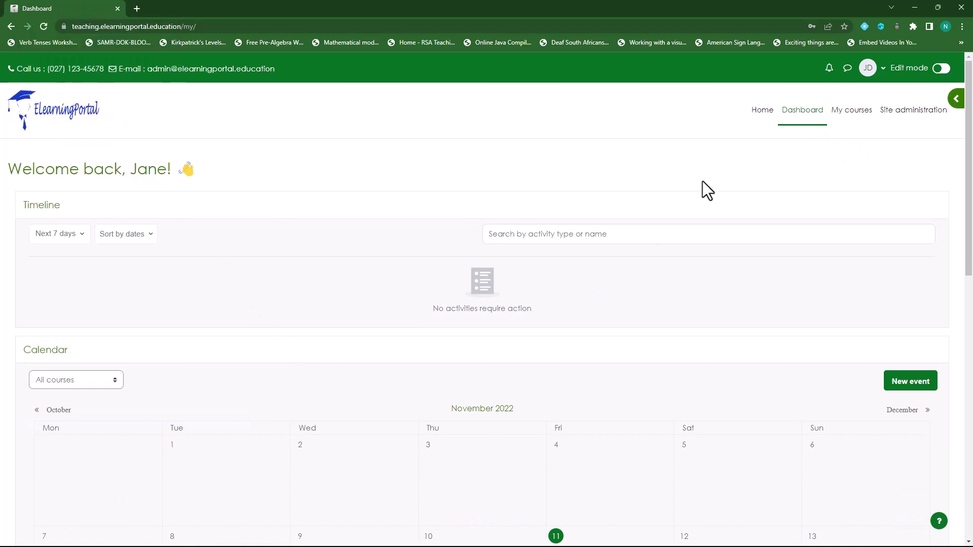
click(753, 119)
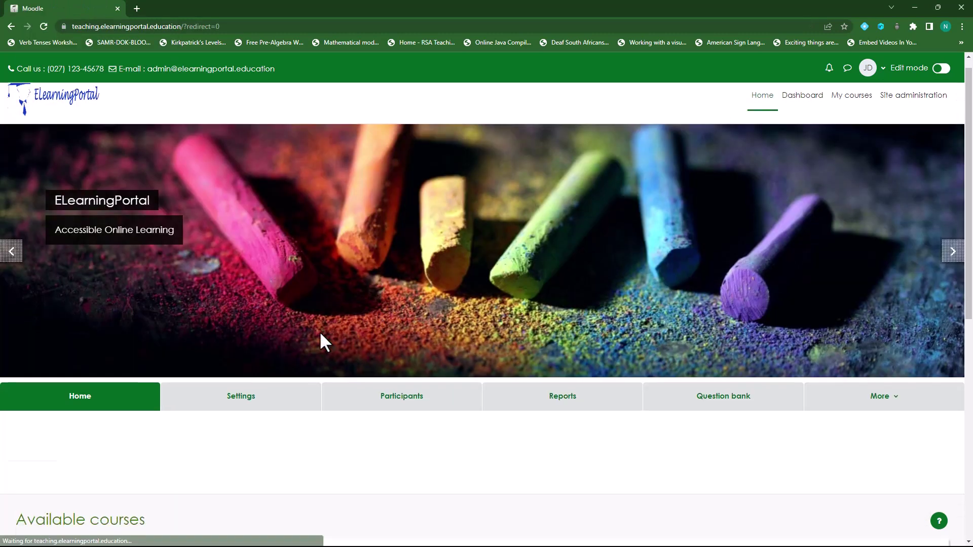
scroll(319, 355, down, 5)
click(69, 476)
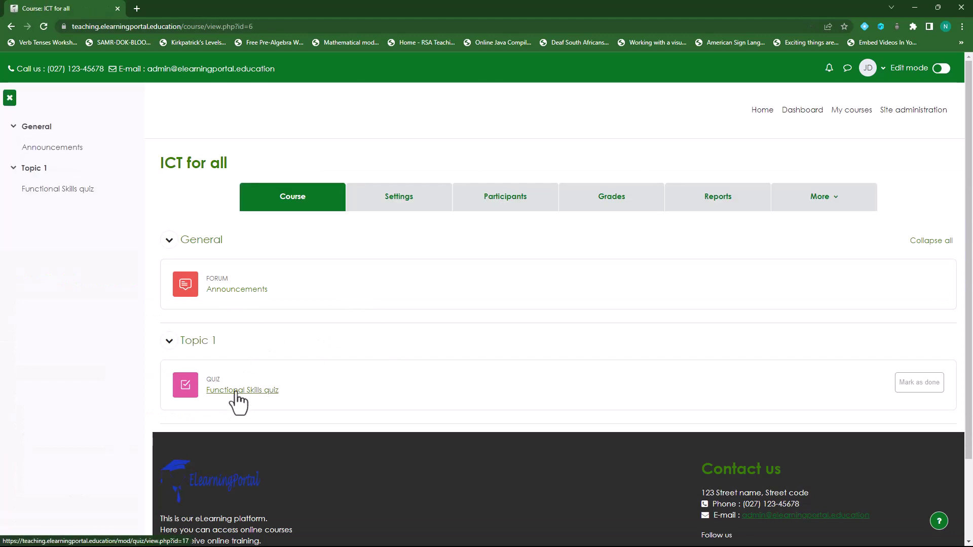
click(236, 392)
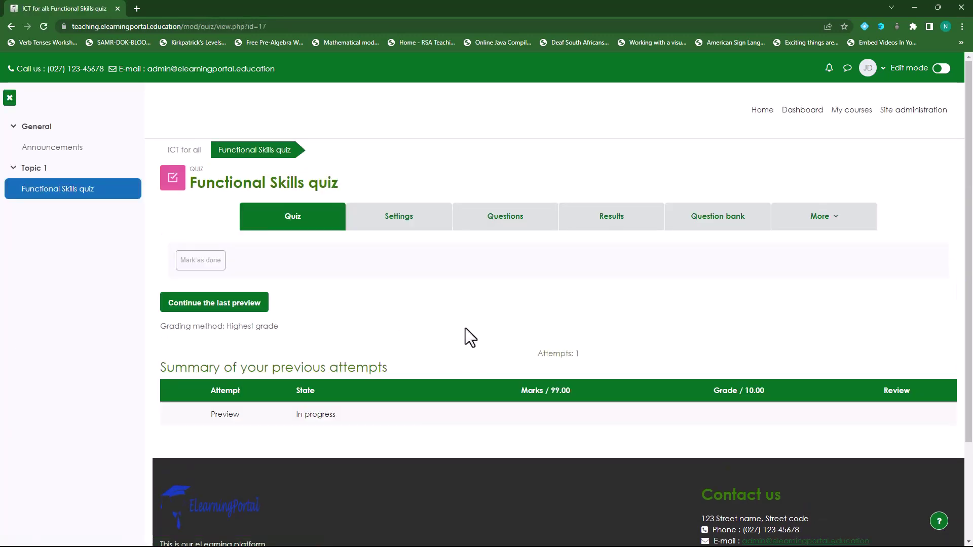
click(610, 219)
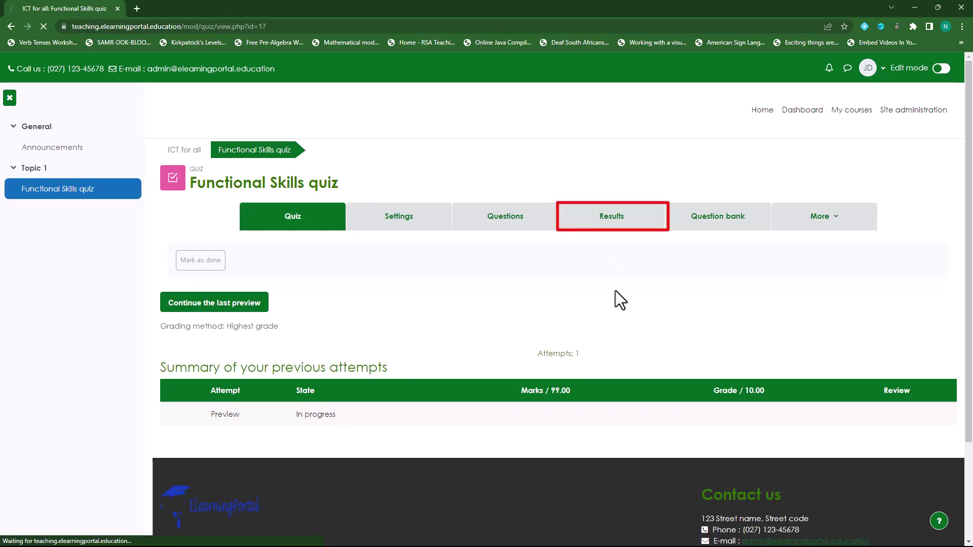
Change the results report type from Grades to Marks per section and view the attempt's marks.
scroll(300, 347, down, 9)
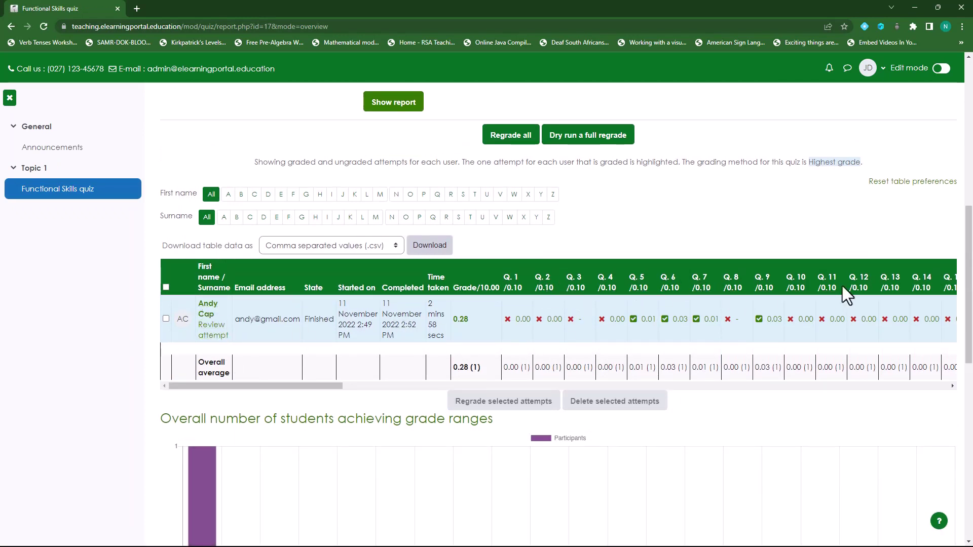
scroll(785, 274, up, 8)
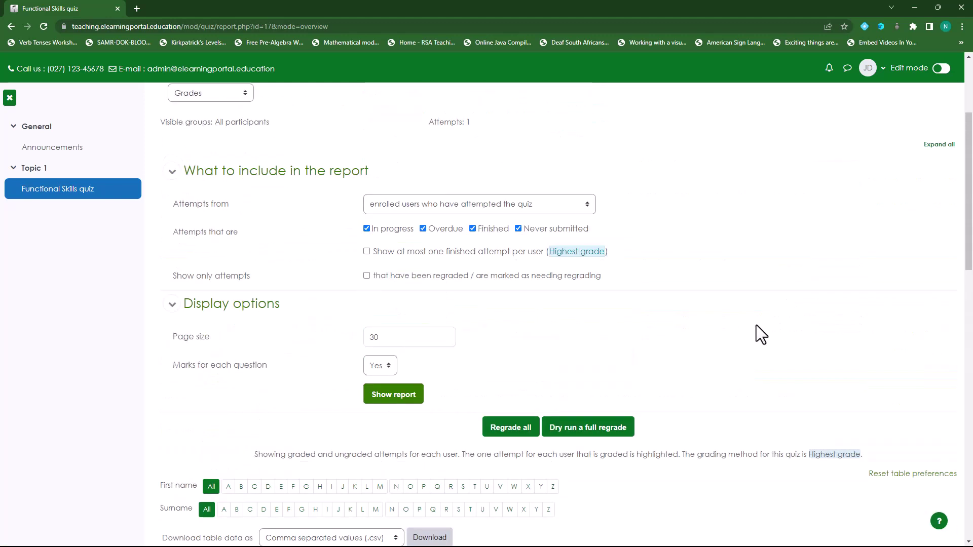
scroll(329, 449, down, 4)
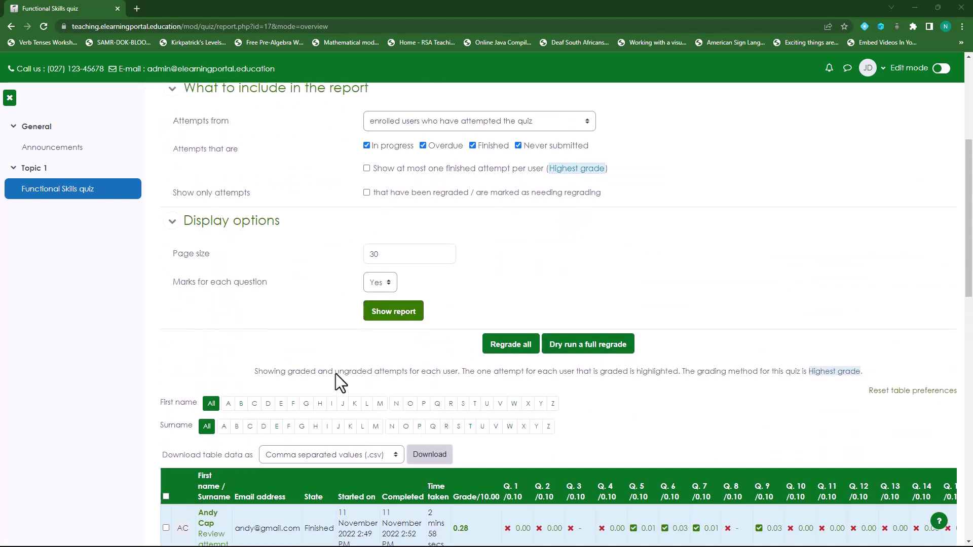
scroll(334, 375, up, 5)
click(238, 258)
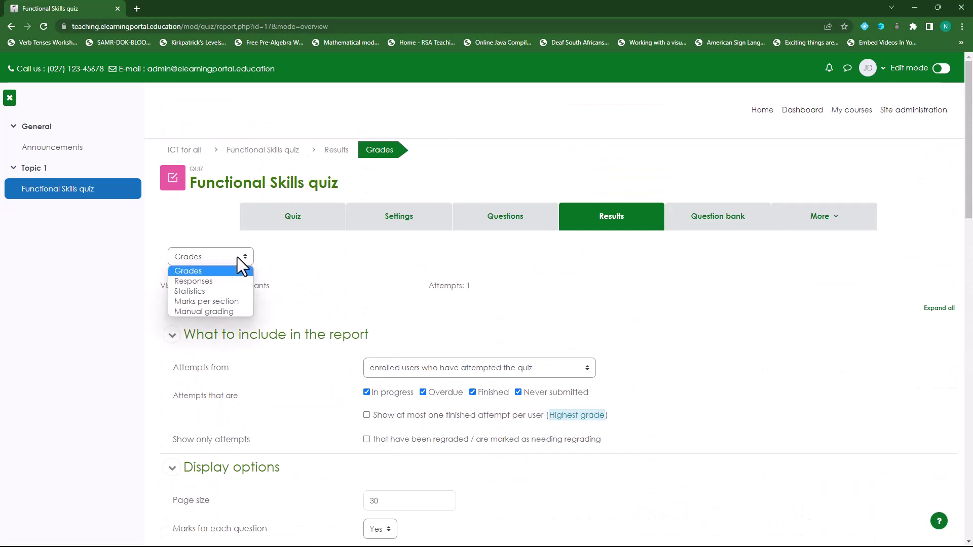
click(214, 302)
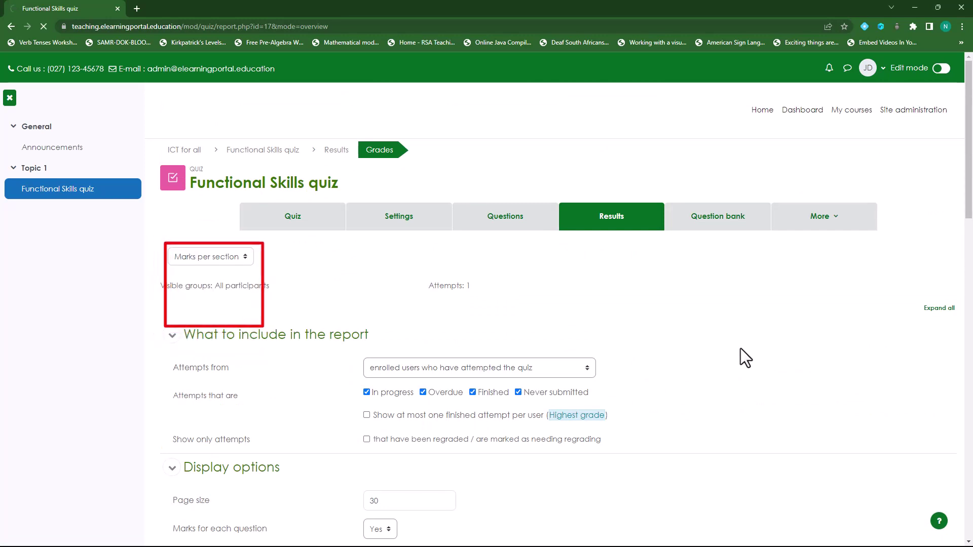
scroll(687, 346, down, 8)
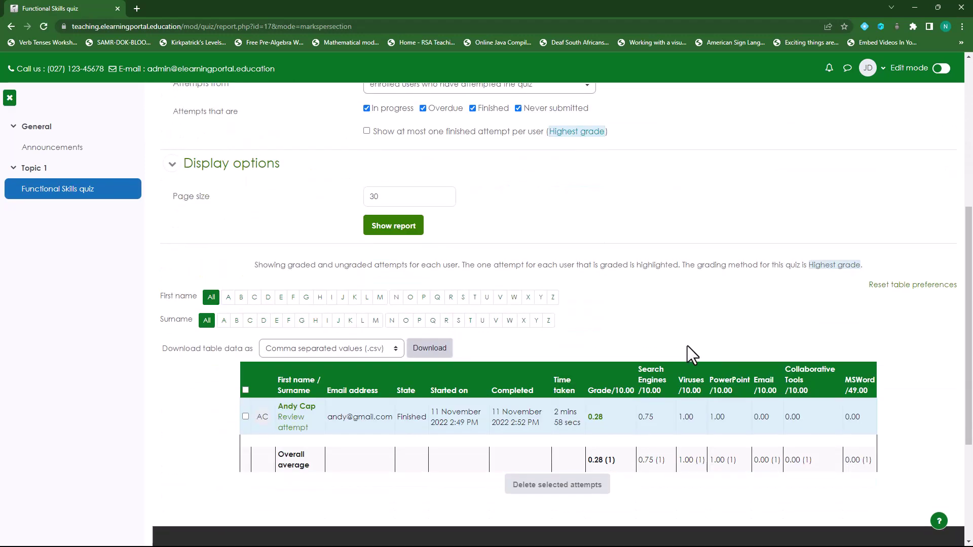